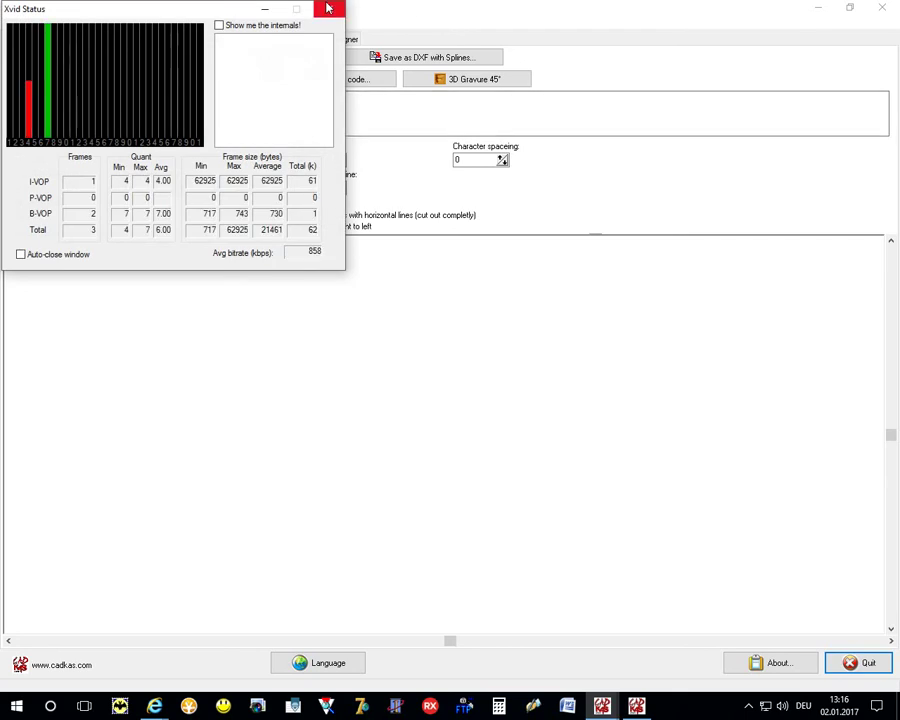
Step: Close the Xvid status window, activate the font converter, and place the cursor in the empty Text box
{"action": "left_click", "coordinate": [330, 10]}
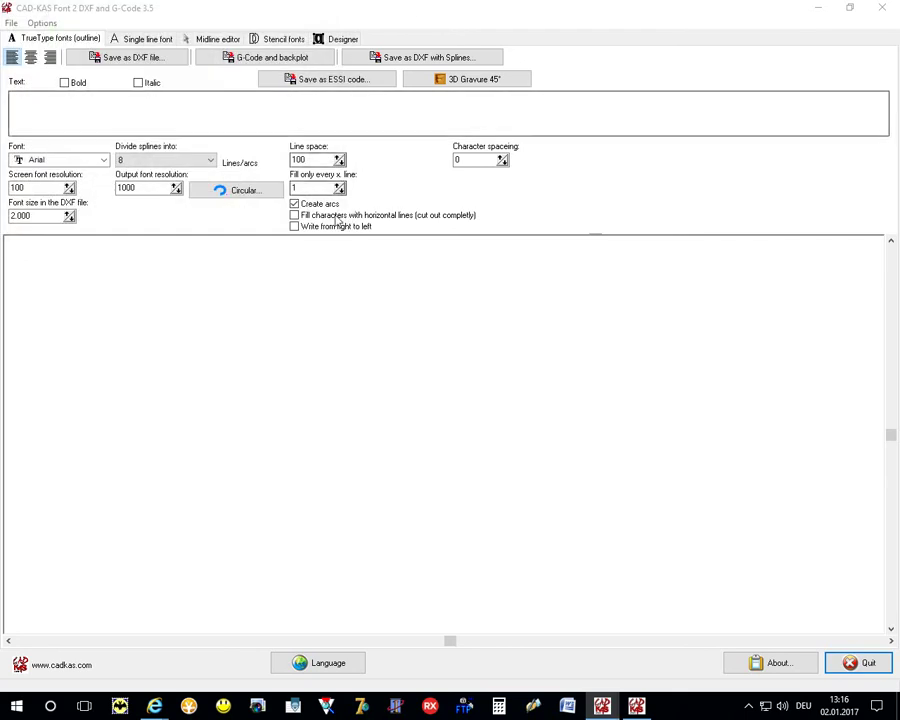
{"action": "left_click", "coordinate": [33, 12]}
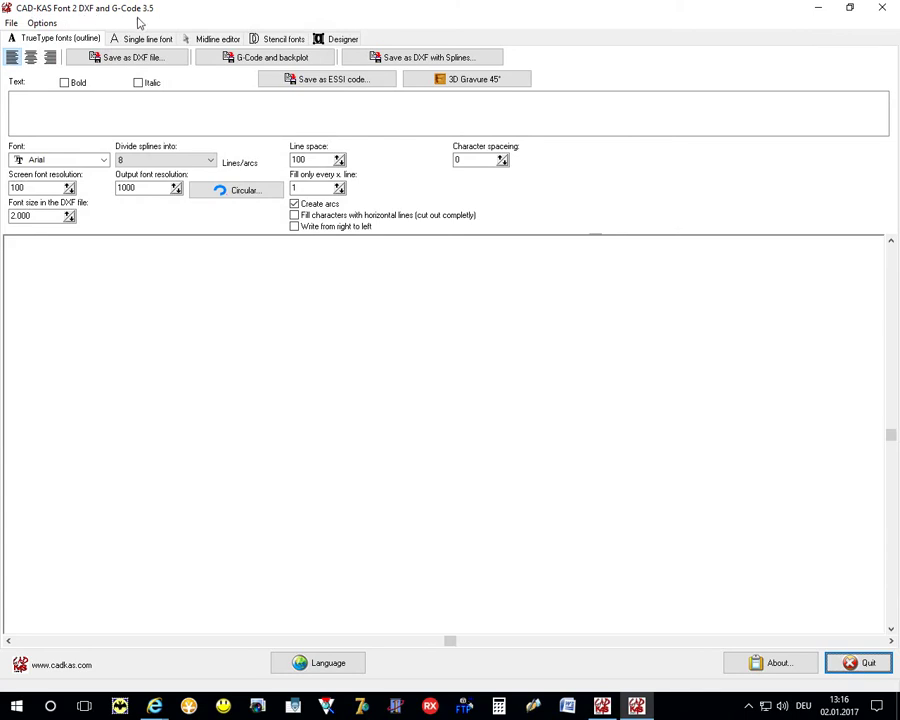
{"action": "left_click", "coordinate": [241, 132]}
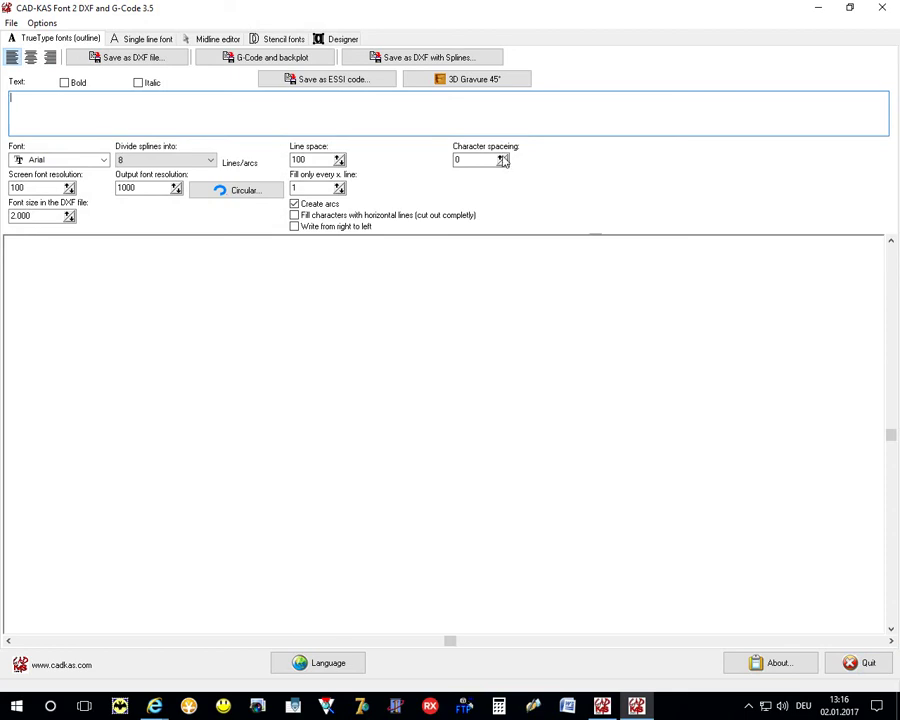
Step: Enter 'demo' as the text and set it in the Cambria font
{"action": "type", "text": "demo"}
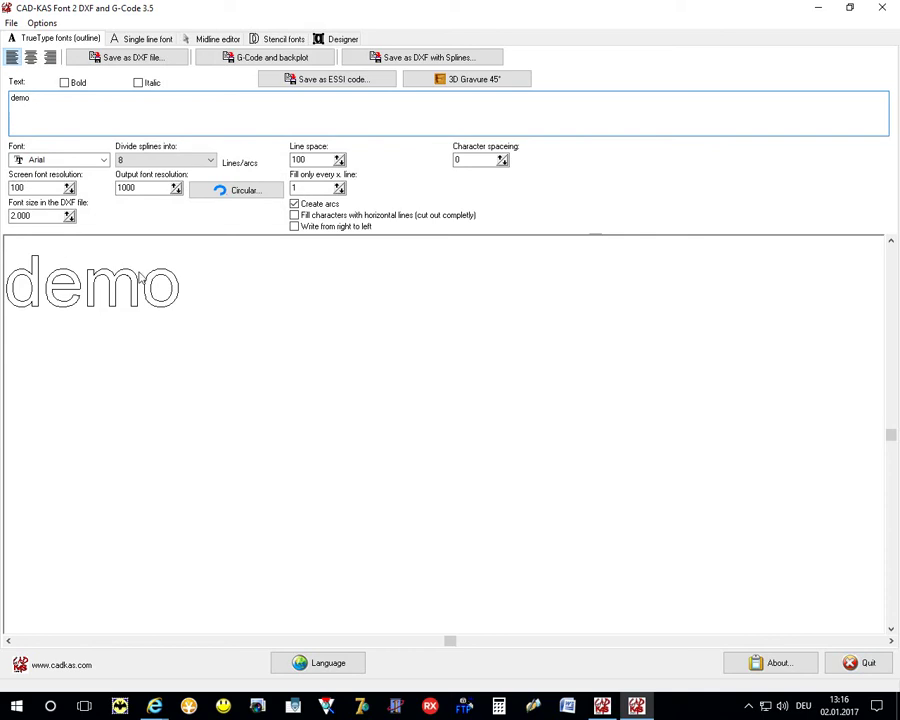
{"action": "left_click", "coordinate": [76, 162]}
{"action": "scroll", "coordinate": [68, 234], "scroll_direction": "down", "scroll_amount": 2}
{"action": "scroll", "coordinate": [68, 236], "scroll_direction": "down", "scroll_amount": 3}
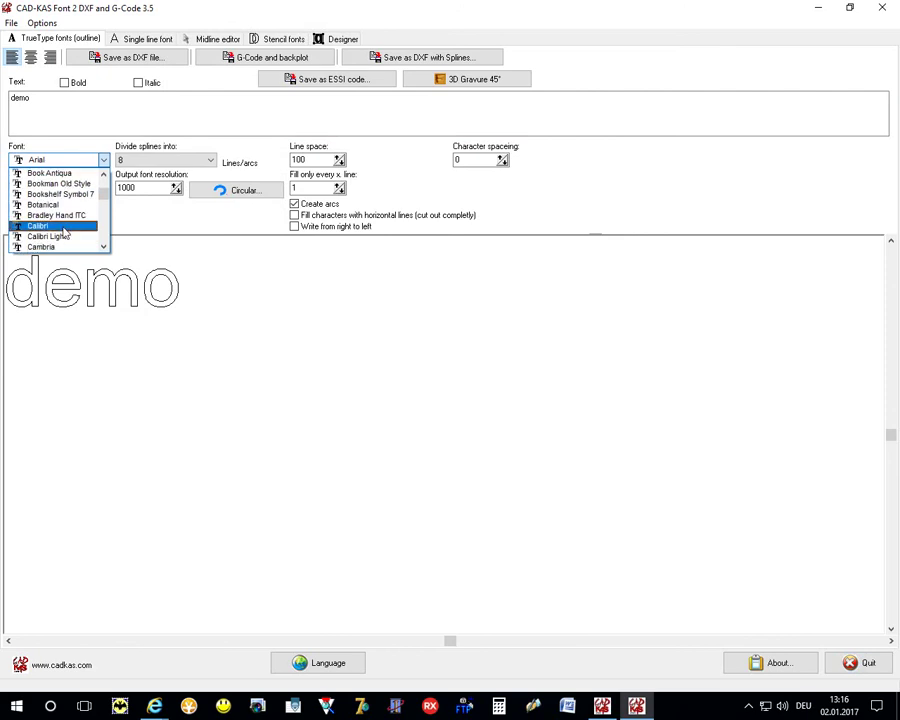
{"action": "left_click", "coordinate": [58, 248]}
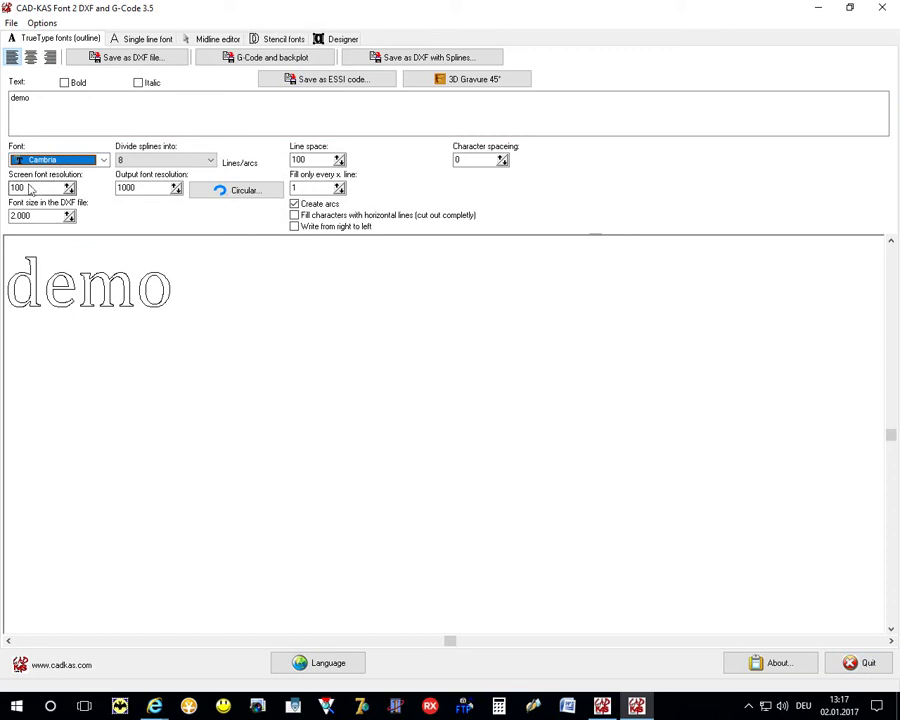
Step: Raise the screen font resolution a few steps, then return it to 100
{"action": "left_click", "coordinate": [68, 187]}
{"action": "left_click", "coordinate": [68, 186]}
{"action": "left_click", "coordinate": [68, 186]}
{"action": "left_click", "coordinate": [69, 191]}
{"action": "left_click", "coordinate": [69, 191]}
{"action": "left_click", "coordinate": [69, 191]}
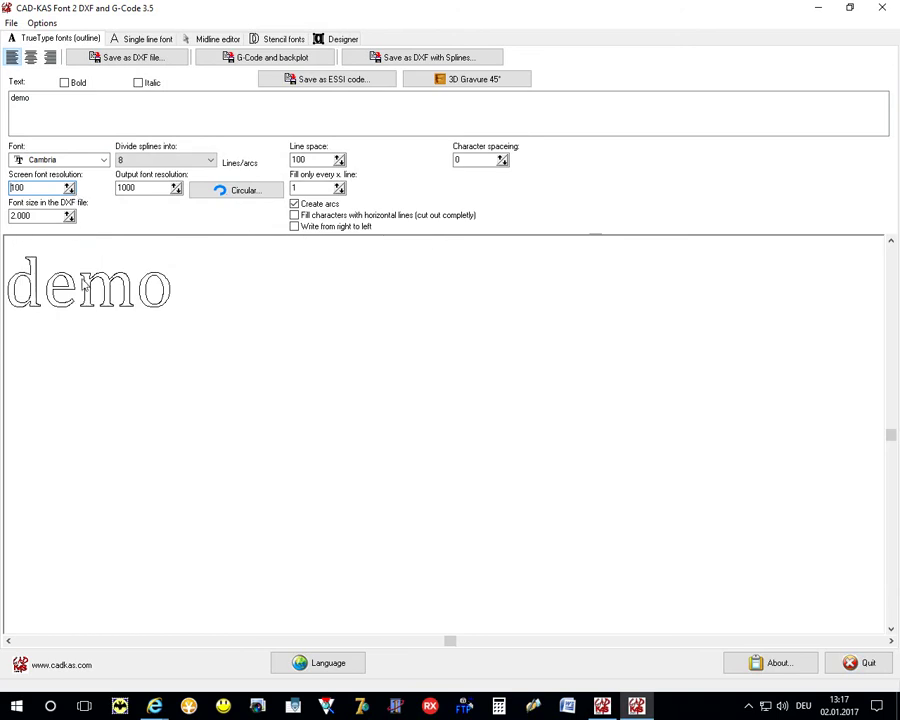
Step: Add the lines 'fdafdfasf' and 'sadf' below 'demo'
{"action": "left_click", "coordinate": [166, 116]}
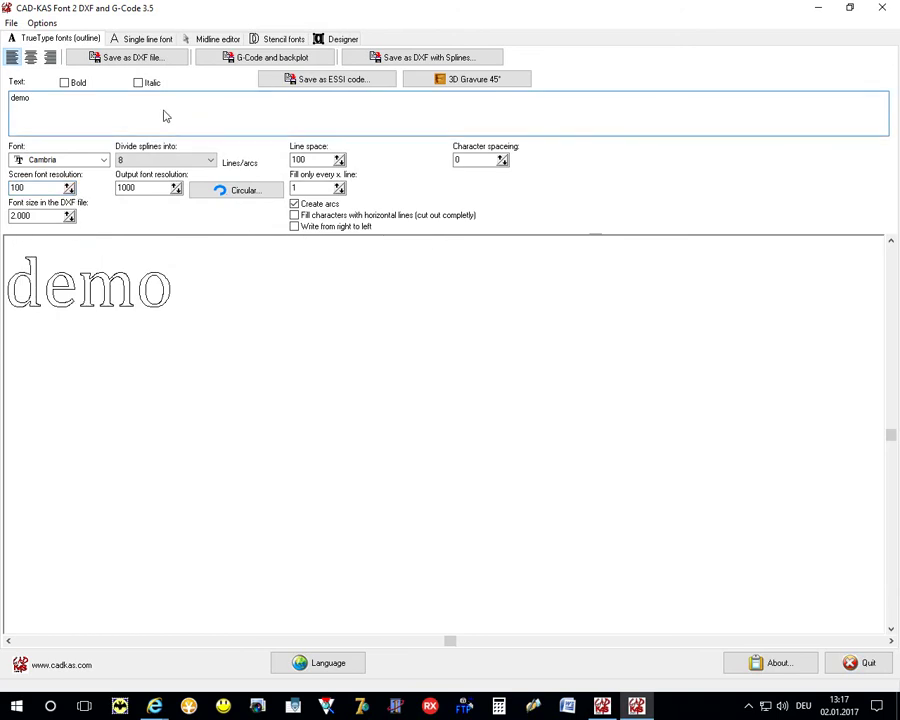
{"action": "type", "text": "fdafdfasf"}
{"action": "key", "text": "Return"}
{"action": "type", "text": "s"}
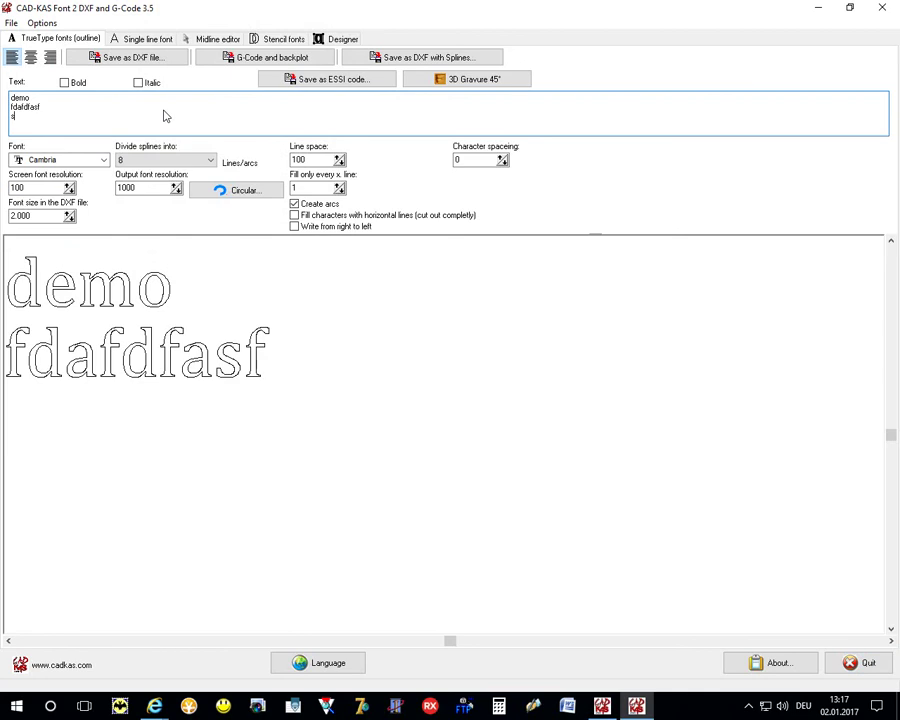
{"action": "type", "text": "adf"}
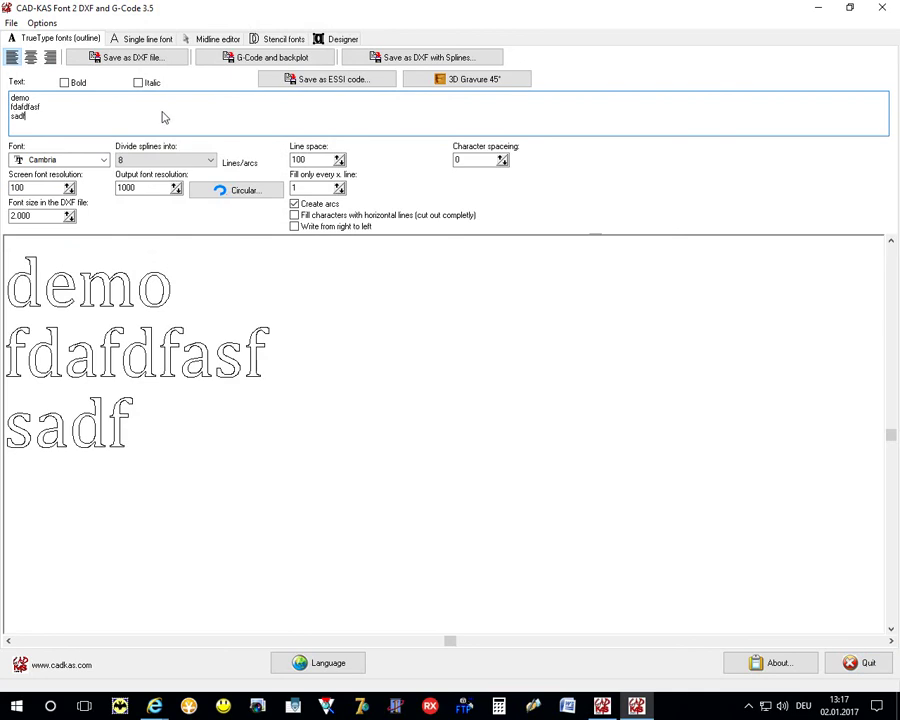
Step: Set line spacing to 110 and character spacing to 3
{"action": "left_click", "coordinate": [339, 157]}
{"action": "left_click", "coordinate": [339, 157]}
{"action": "left_click", "coordinate": [339, 157]}
{"action": "left_click", "coordinate": [339, 164]}
{"action": "left_click", "coordinate": [339, 164]}
{"action": "left_click", "coordinate": [502, 158]}
{"action": "left_click", "coordinate": [502, 158]}
{"action": "left_click", "coordinate": [502, 158]}
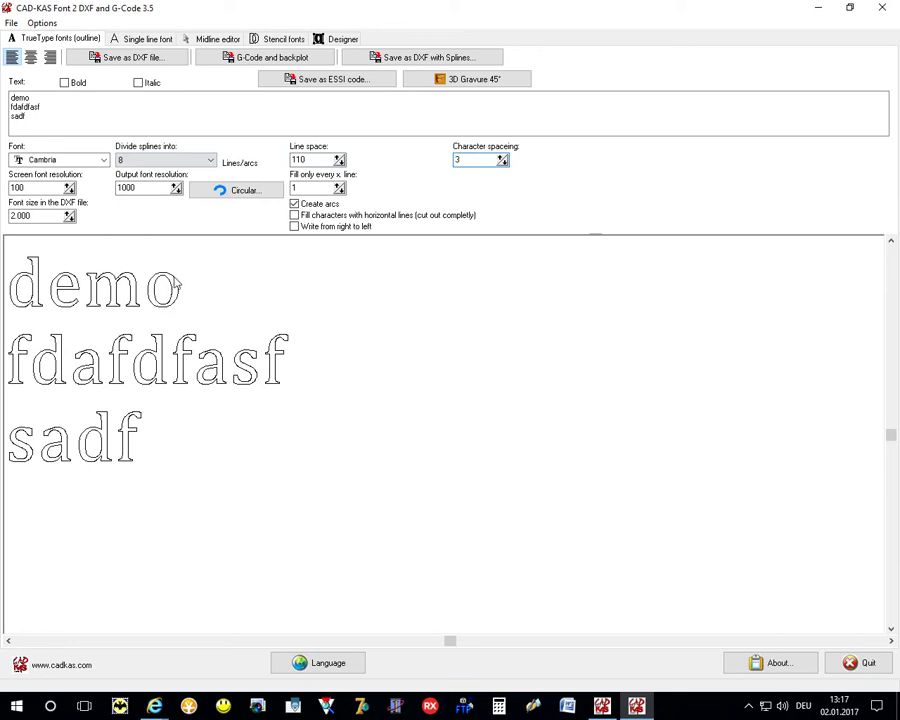
Step: Set Divide splines into to 1
{"action": "left_click", "coordinate": [143, 161]}
{"action": "left_click", "coordinate": [211, 176]}
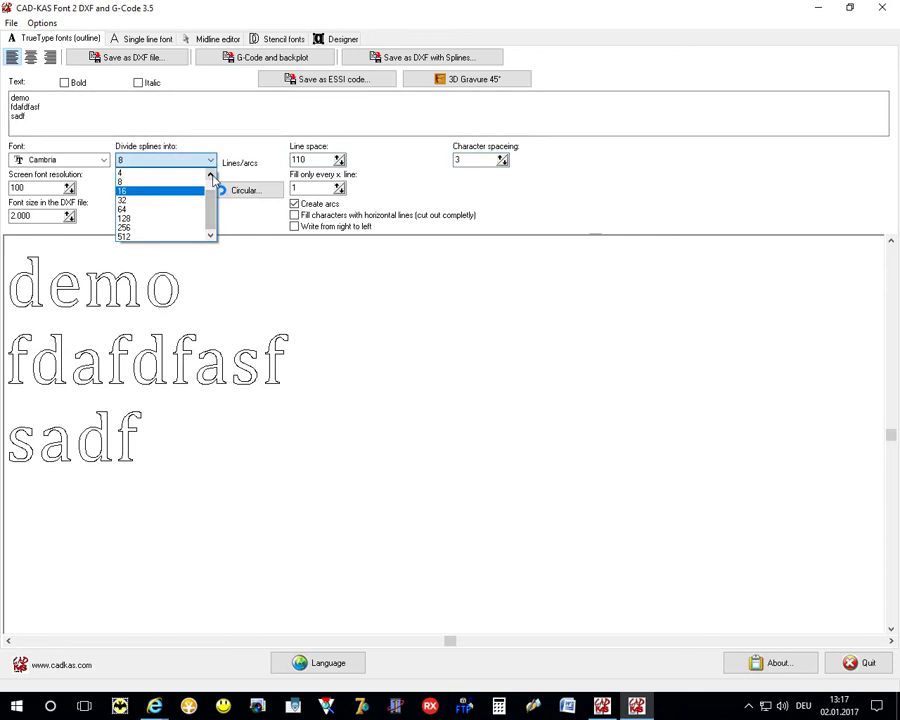
{"action": "left_click", "coordinate": [211, 176]}
{"action": "left_click", "coordinate": [158, 173]}
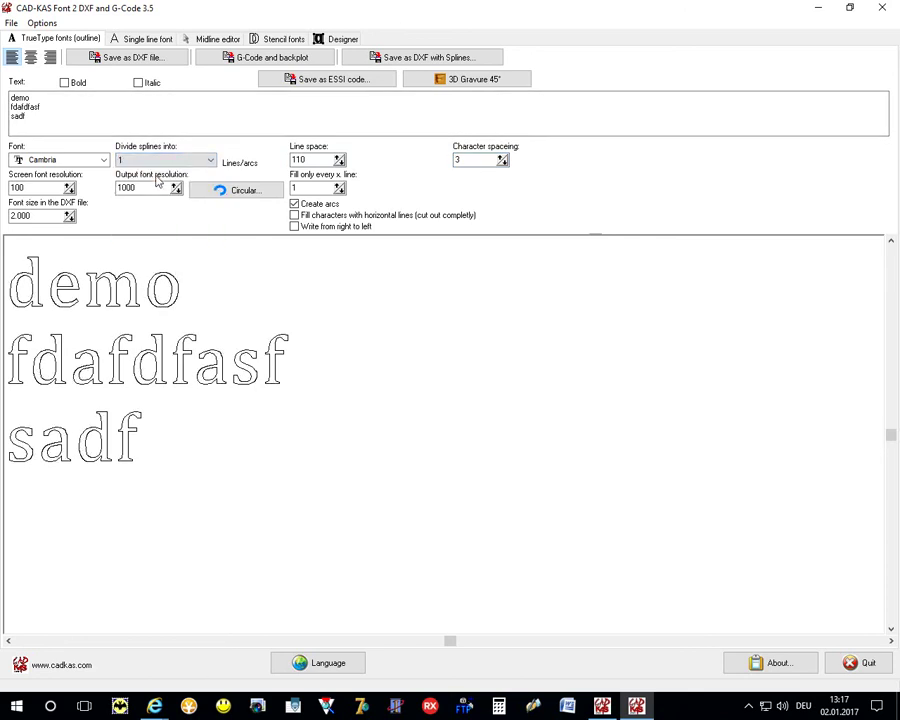
Step: Raise the screen font resolution to 400
{"action": "double_click", "coordinate": [30, 188]}
{"action": "left_click", "coordinate": [69, 185]}
{"action": "left_click", "coordinate": [69, 185]}
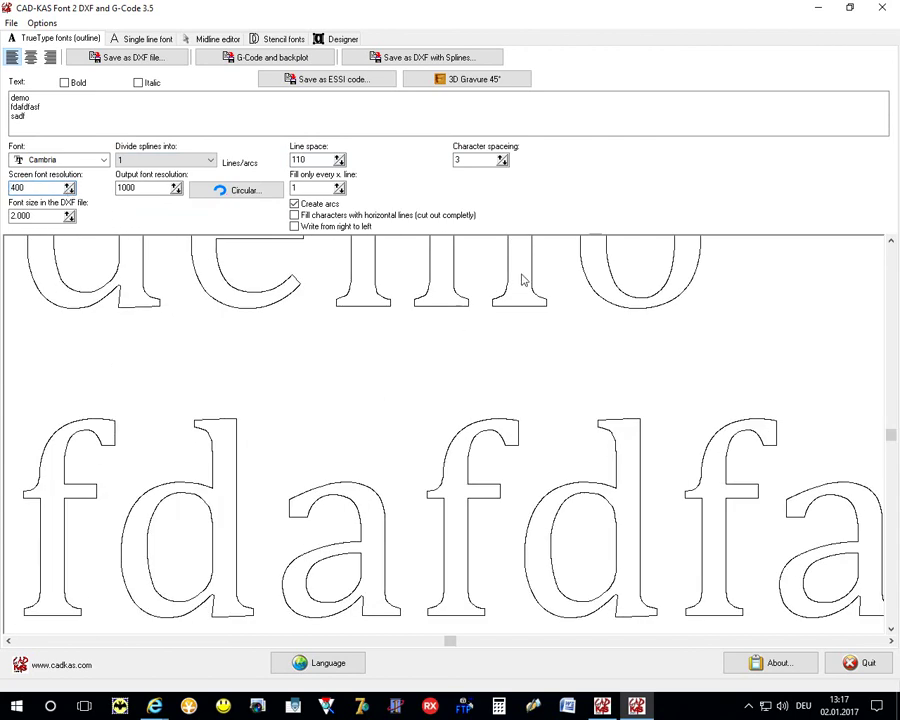
{"action": "scroll", "coordinate": [890, 255], "scroll_direction": "up", "scroll_amount": 2}
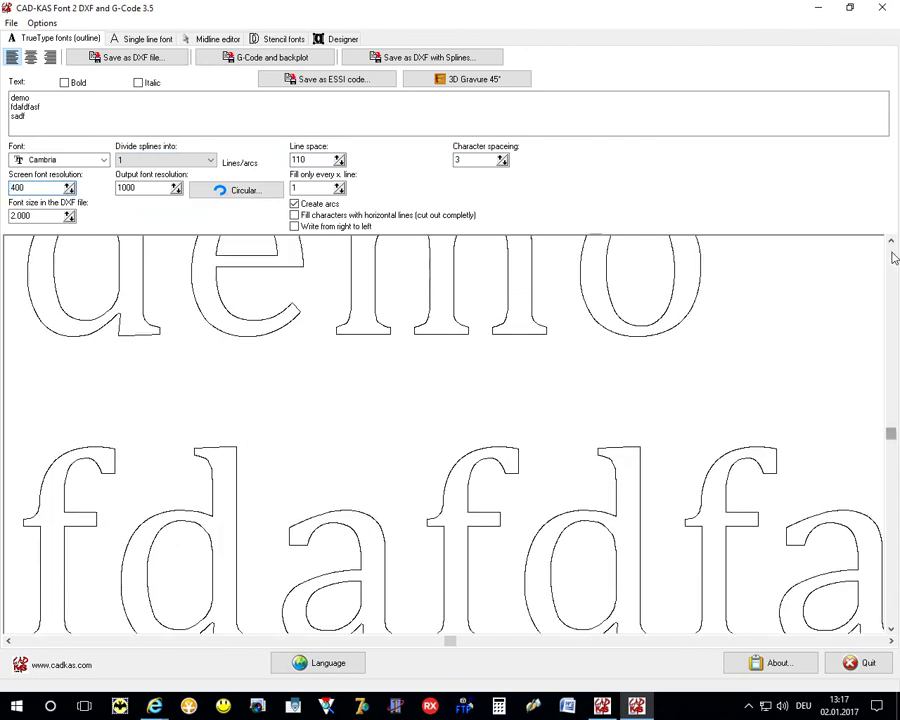
{"action": "scroll", "coordinate": [890, 258], "scroll_direction": "up", "scroll_amount": 2}
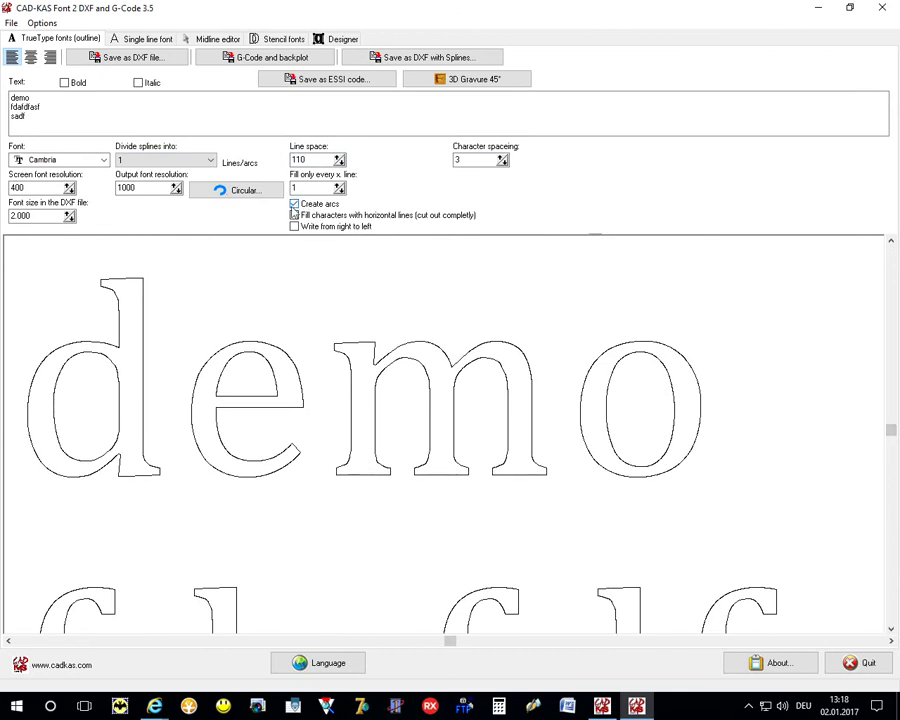
Step: Uncheck Create arcs and keep the spline division at 1
{"action": "left_click", "coordinate": [309, 205]}
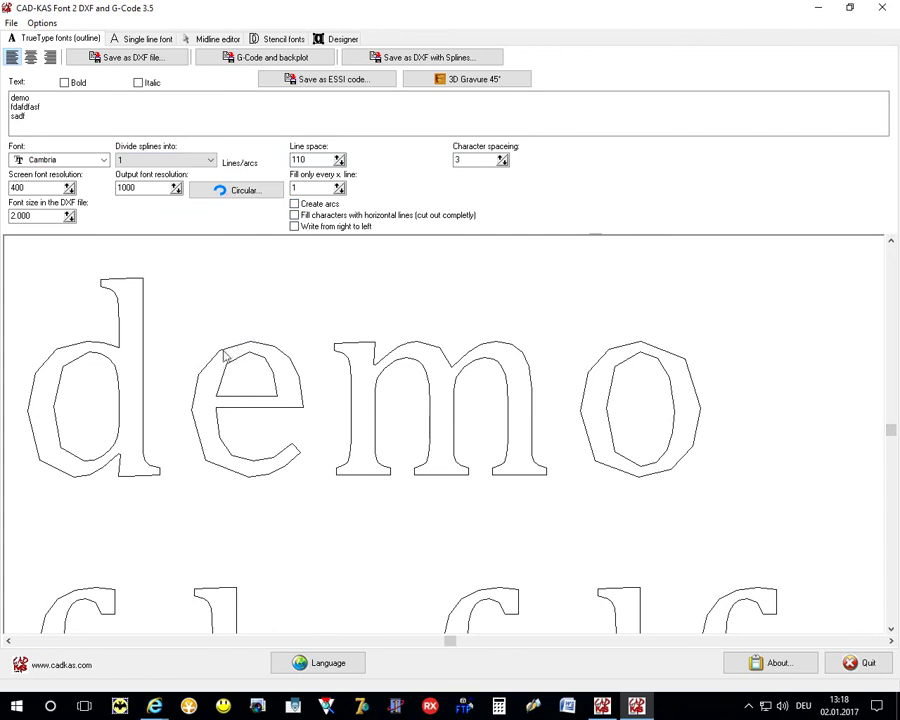
{"action": "left_click", "coordinate": [146, 161]}
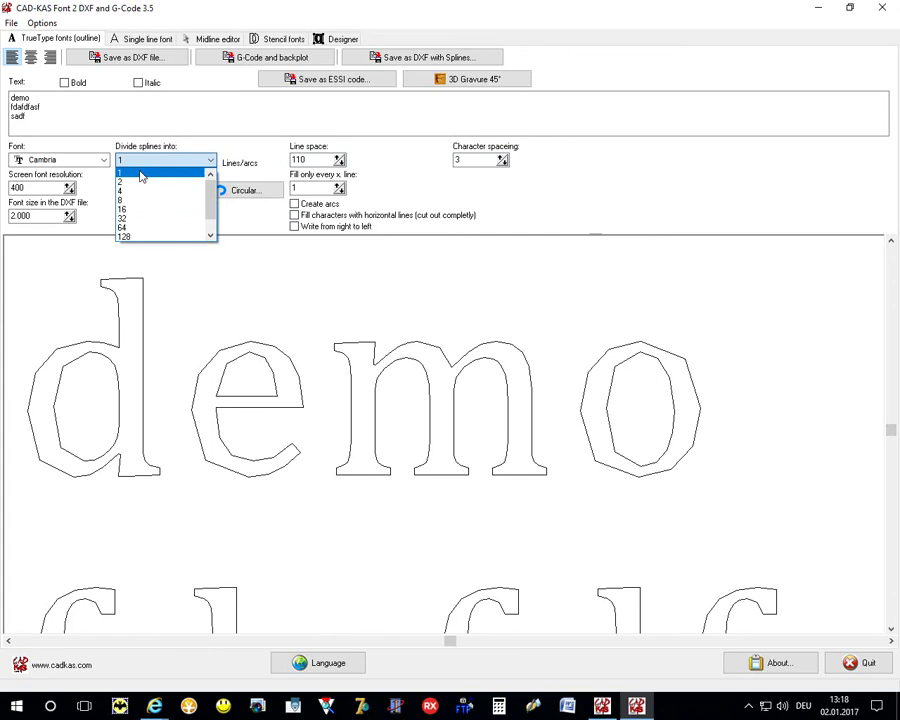
{"action": "left_click", "coordinate": [141, 174]}
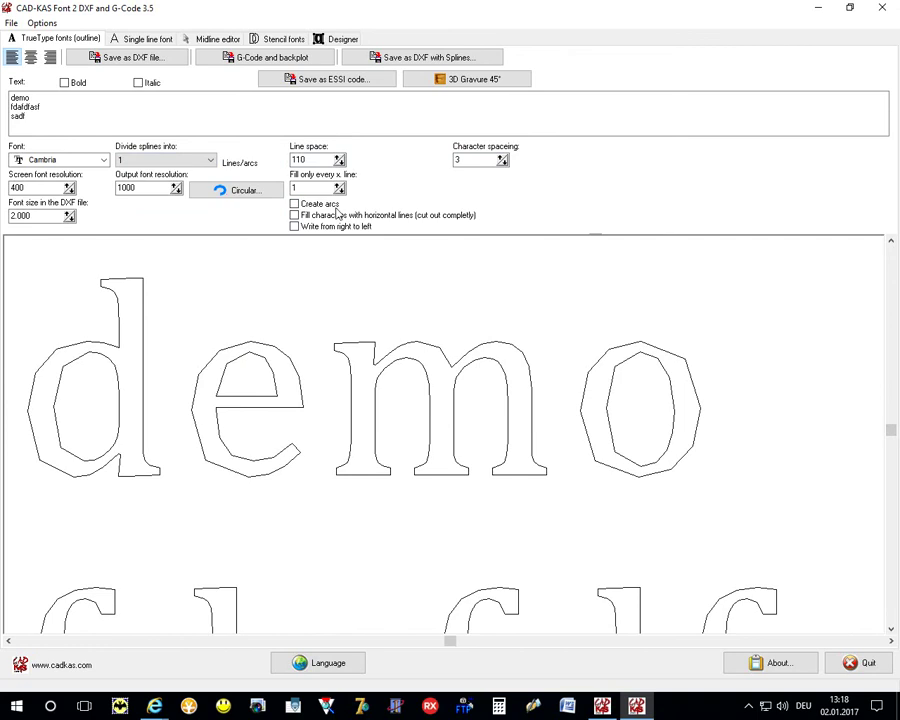
Step: Re-enable Create arcs and set the spline division to 2 after briefly trying 4
{"action": "left_click", "coordinate": [294, 203]}
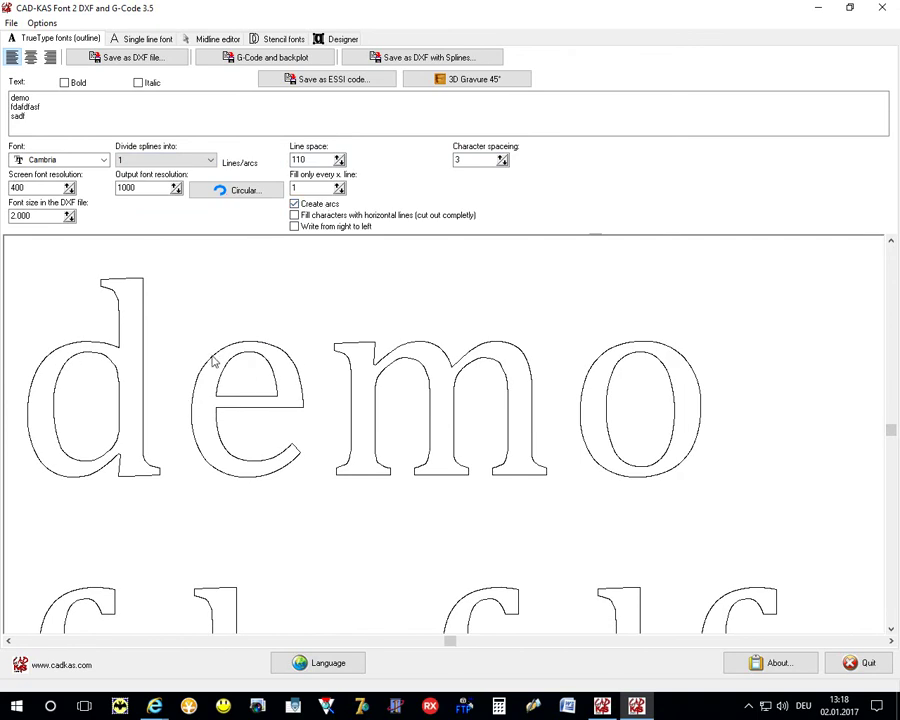
{"action": "left_click", "coordinate": [170, 160]}
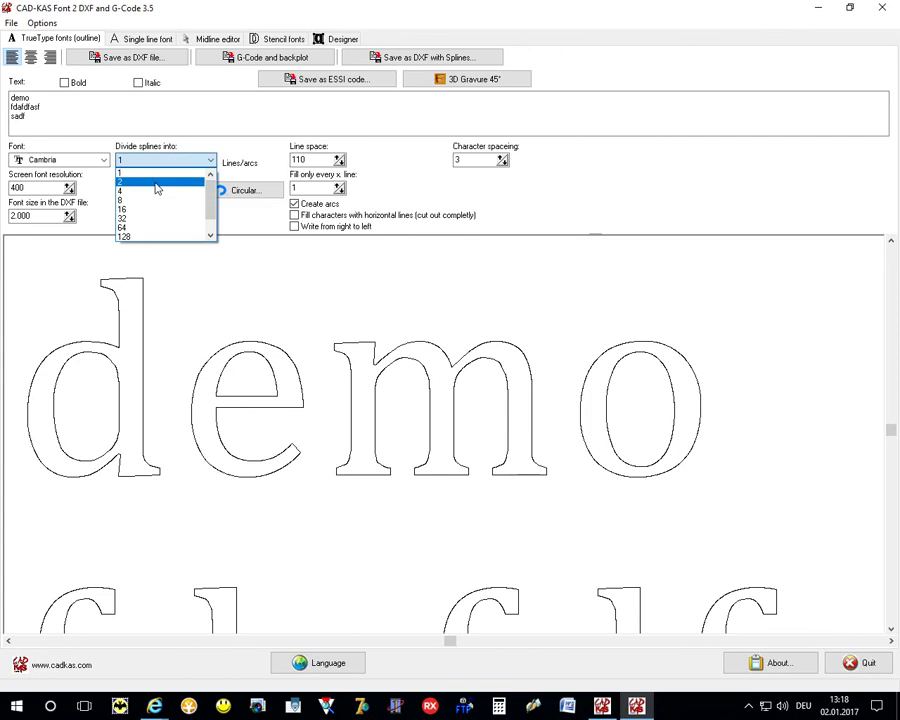
{"action": "left_click", "coordinate": [125, 190]}
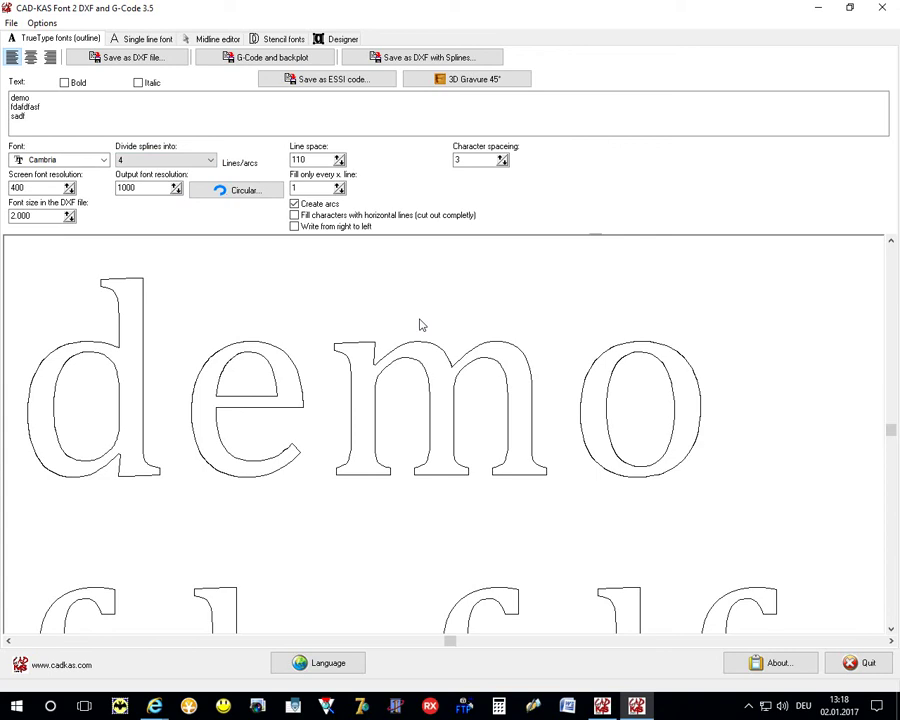
{"action": "left_click", "coordinate": [195, 163]}
{"action": "scroll", "coordinate": [148, 190], "scroll_direction": "up", "scroll_amount": 1}
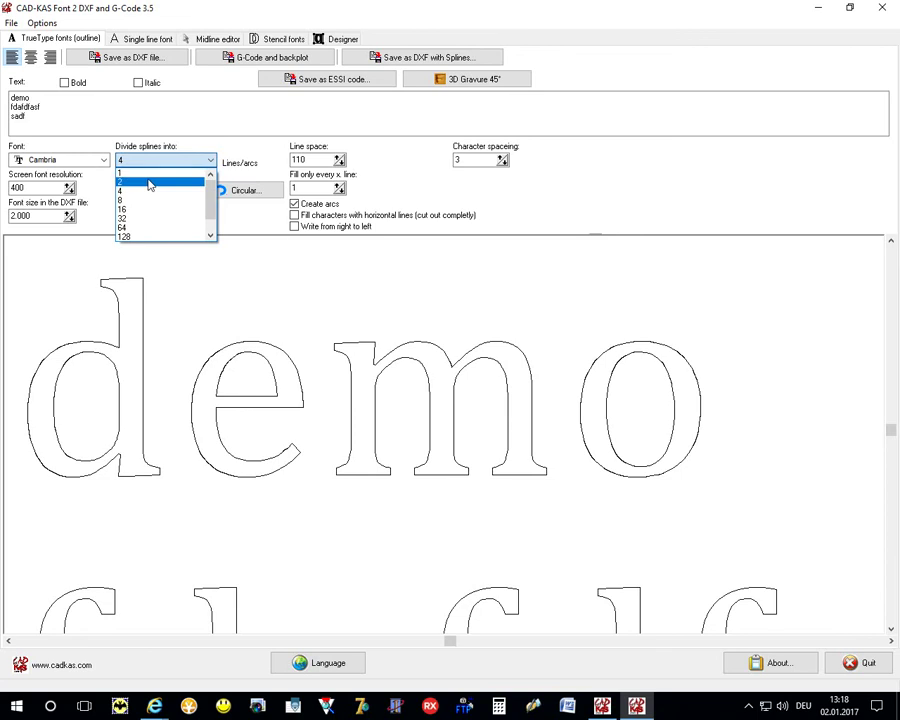
{"action": "left_click", "coordinate": [148, 181]}
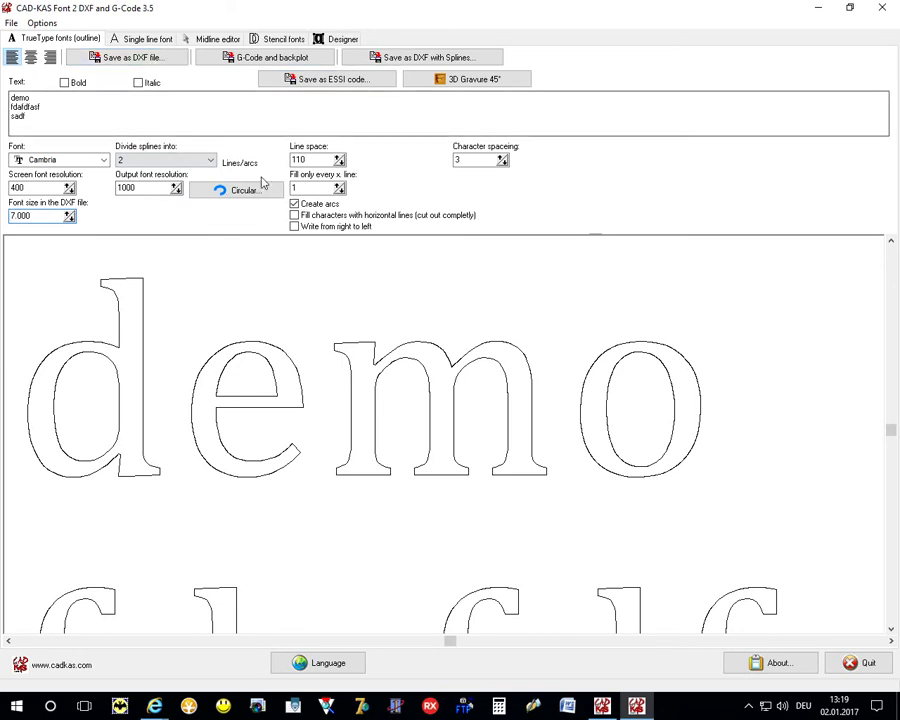
Step: Save the lettering as DXF file 'tt' in Documents, then bring up Altap Salamander
{"action": "left_click", "coordinate": [146, 60]}
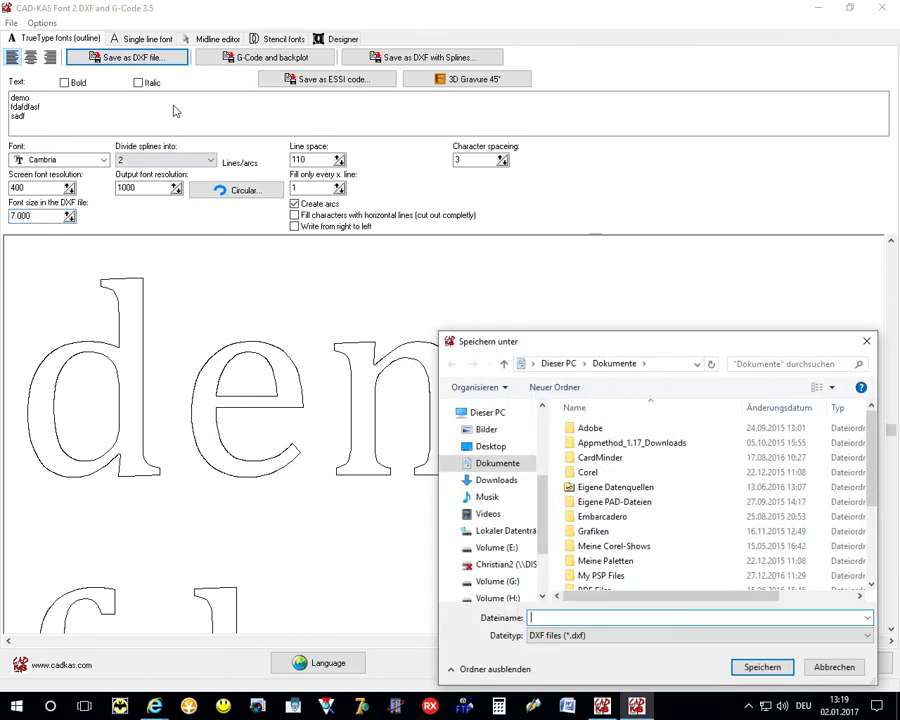
{"action": "type", "text": "f"}
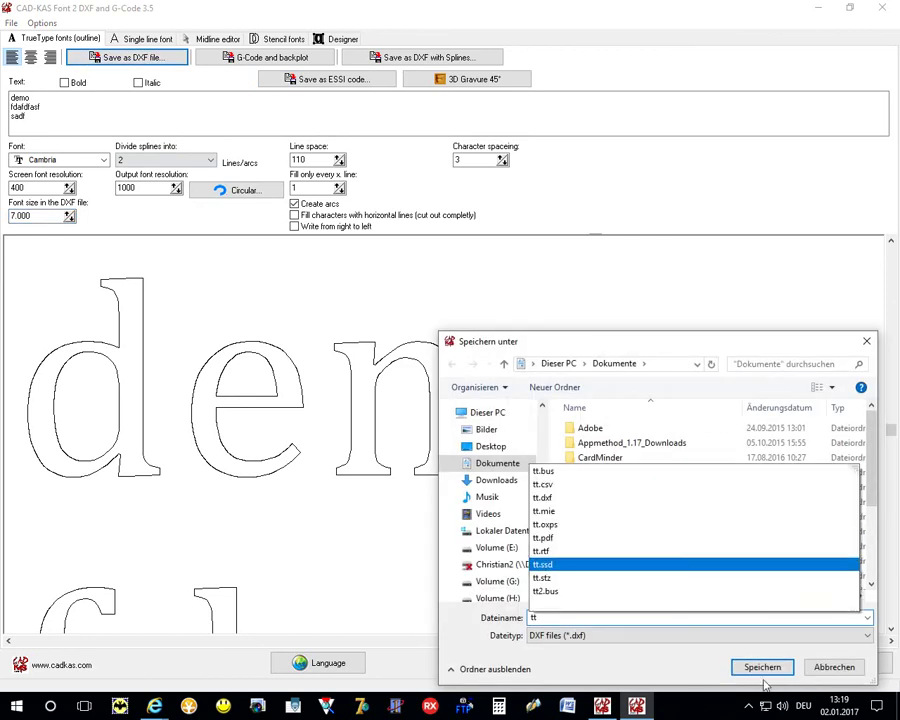
{"action": "left_click", "coordinate": [762, 666]}
{"action": "left_click", "coordinate": [196, 706]}
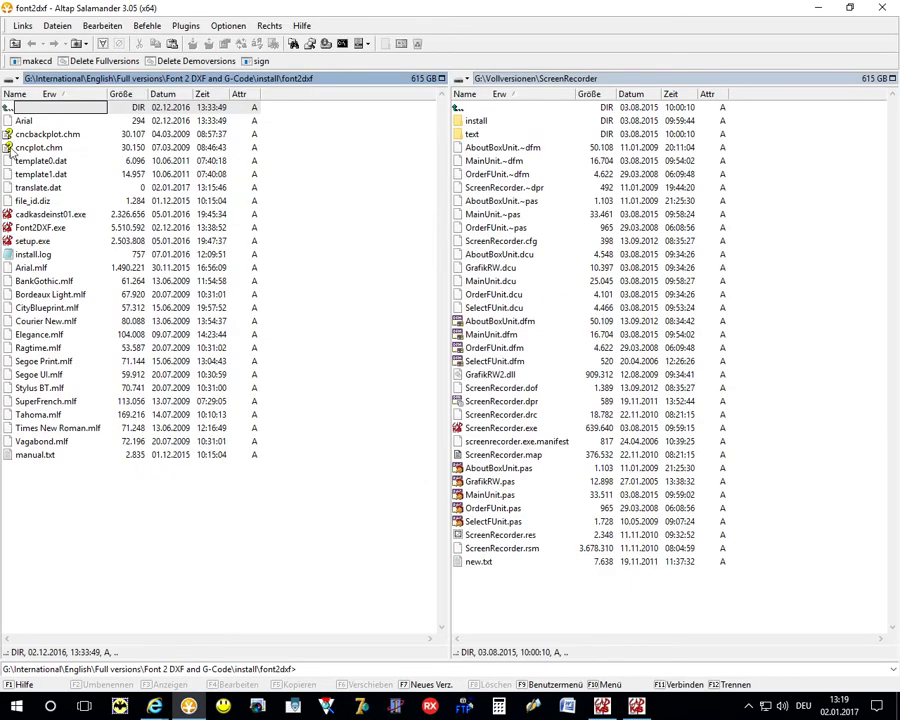
Step: Go up to the root of drive G:, open the tt folder, and restore the Salamander window
{"action": "key", "text": "BackSpace"}
{"action": "key", "text": "BackSpace"}
{"action": "key", "text": "BackSpace"}
{"action": "key", "text": "BackSpace"}
{"action": "key", "text": "BackSpace"}
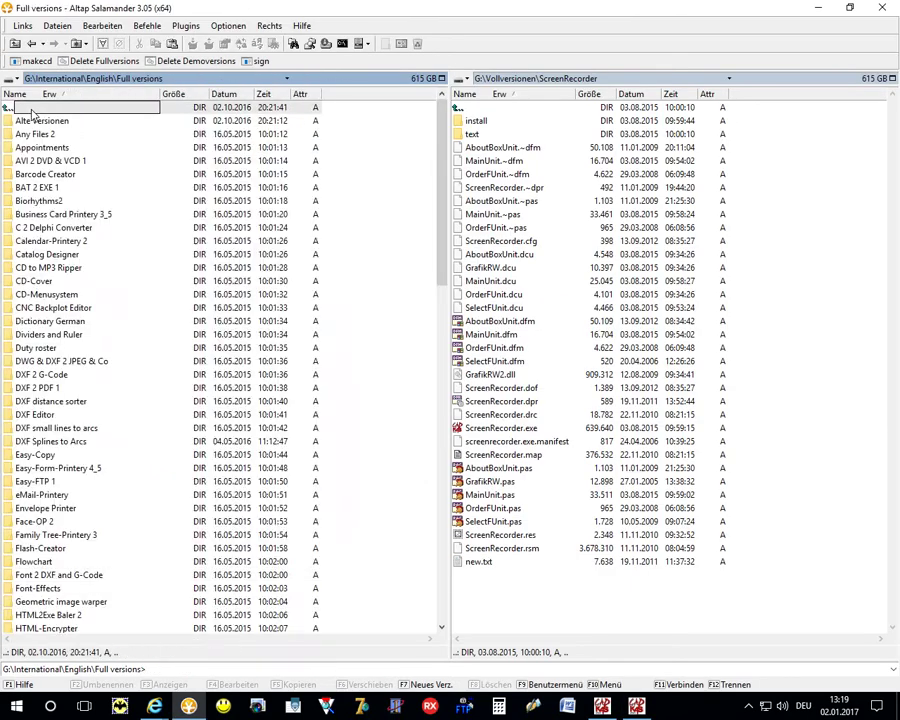
{"action": "double_click", "coordinate": [32, 108]}
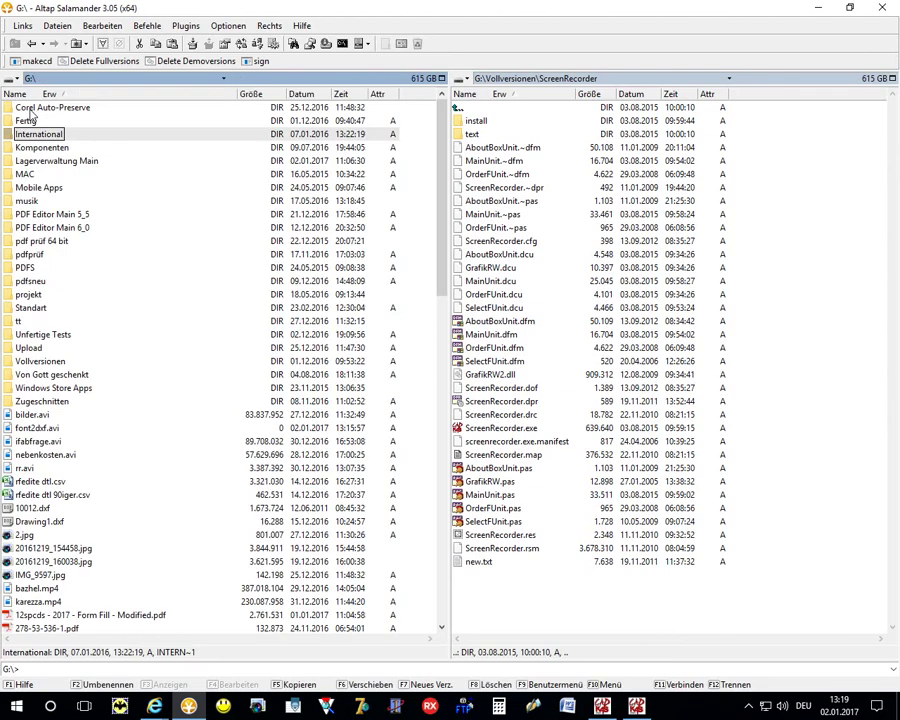
{"action": "type", "text": "tt2.pdf"}
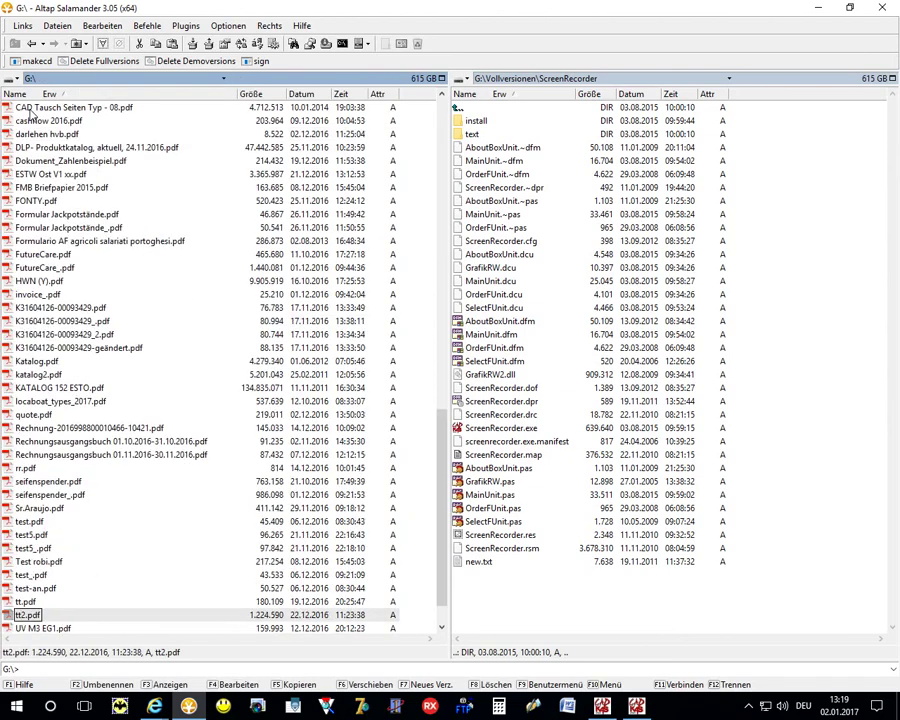
{"action": "key", "text": "BackSpace"}
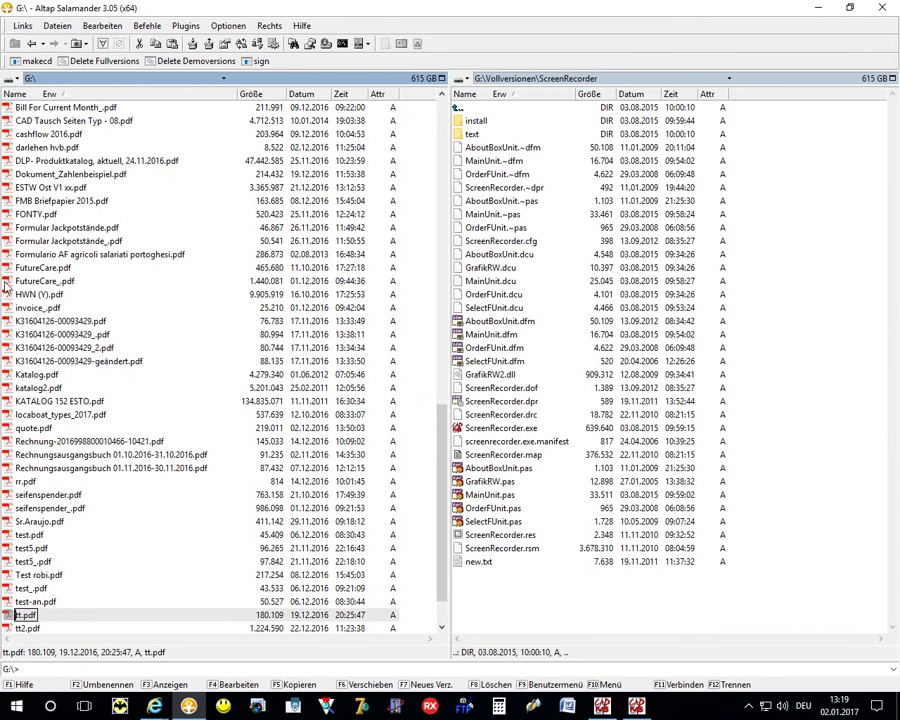
{"action": "scroll", "coordinate": [70, 146], "scroll_direction": "up", "scroll_amount": 17}
{"action": "scroll", "coordinate": [70, 146], "scroll_direction": "up", "scroll_amount": 1}
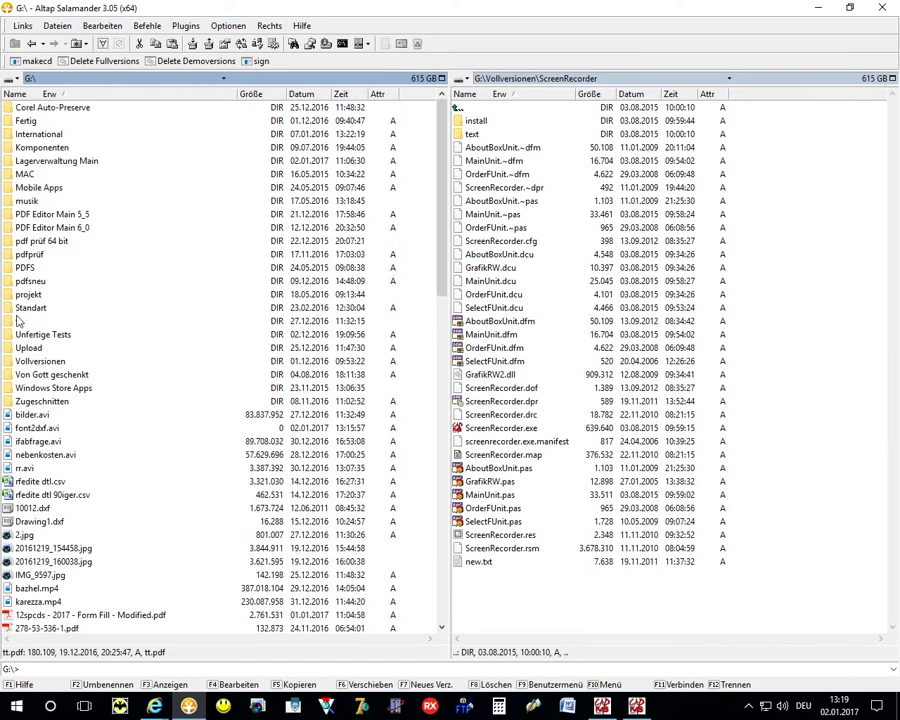
{"action": "double_click", "coordinate": [18, 224]}
{"action": "double_click", "coordinate": [92, 6]}
Step: Export the outline text as tt.dxf into G:\tt and select the new file in Salamander
{"action": "left_click", "coordinate": [155, 60]}
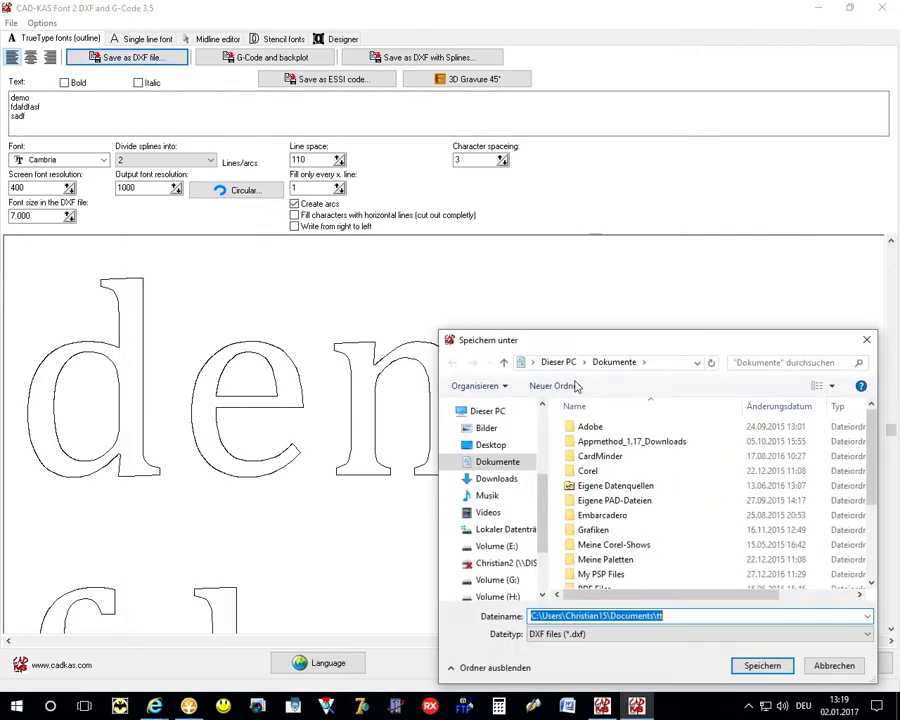
{"action": "left_click", "coordinate": [468, 580]}
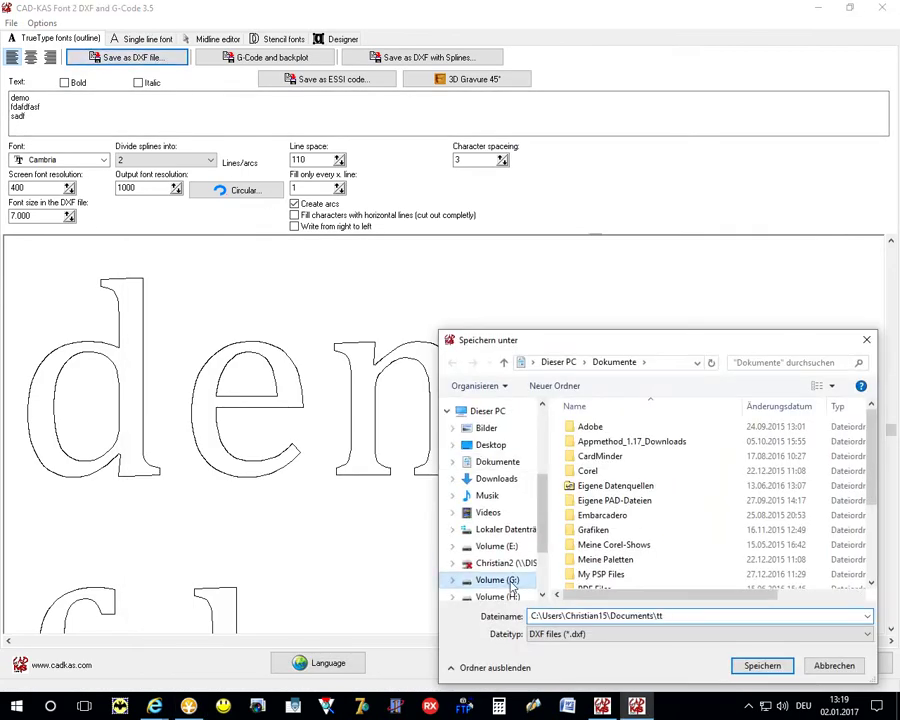
{"action": "left_click", "coordinate": [760, 672]}
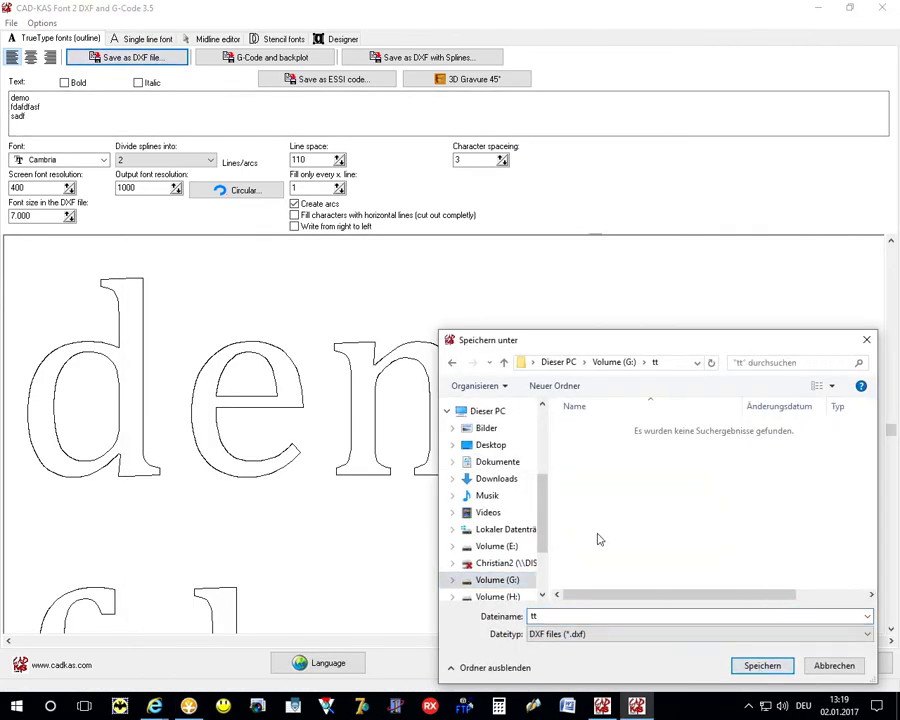
{"action": "left_click", "coordinate": [762, 666]}
{"action": "key", "text": "alt+Tab"}
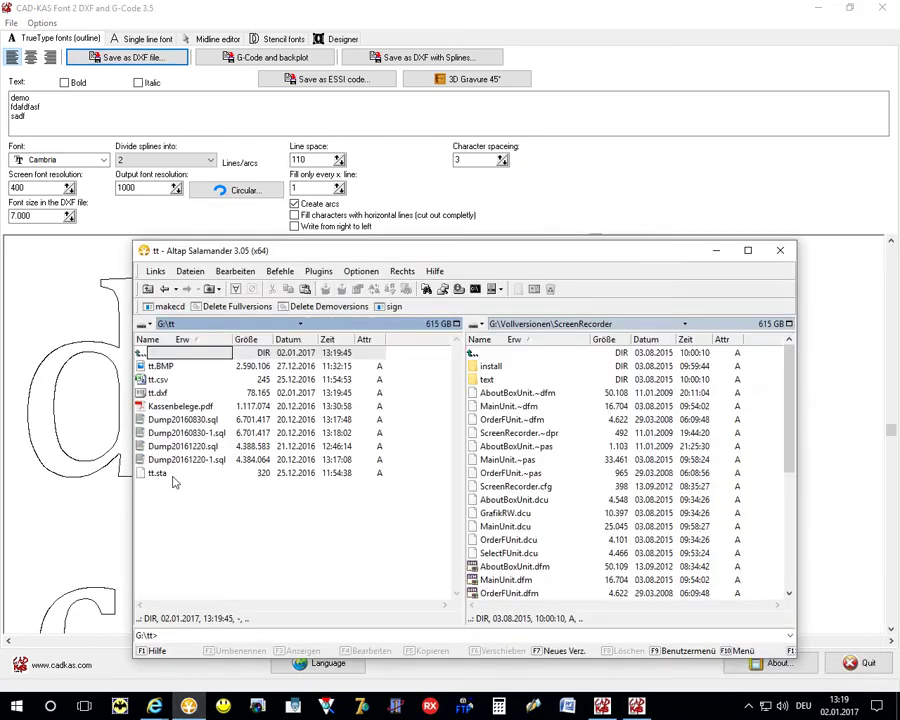
{"action": "left_click", "coordinate": [160, 393]}
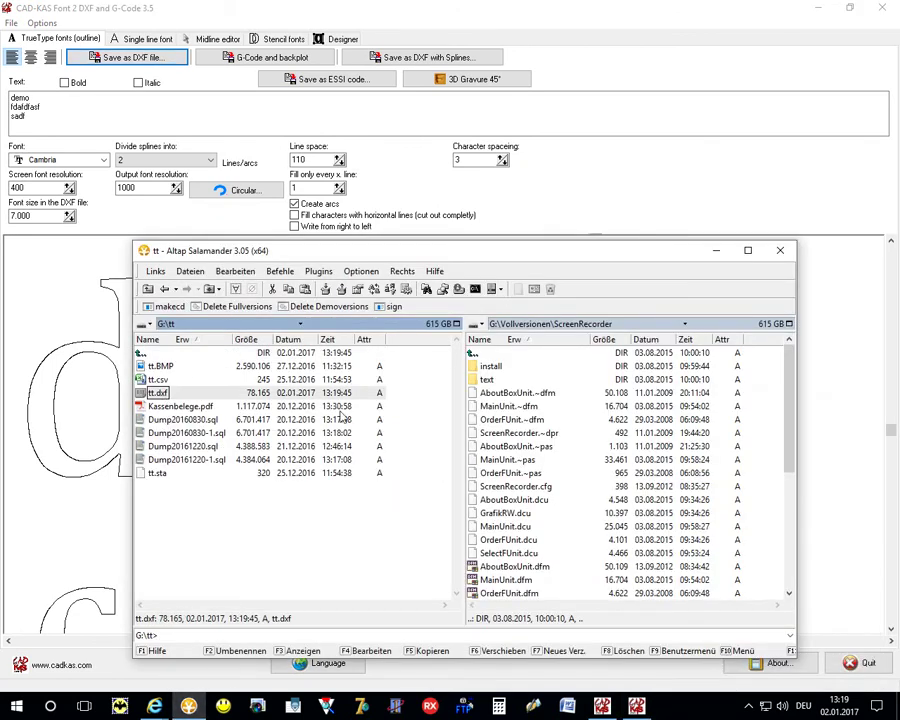
Step: Open tt.dxf in AutoCAD LT, zoom out to check the three lines, then minimize AutoCAD
{"action": "key", "text": "Return"}
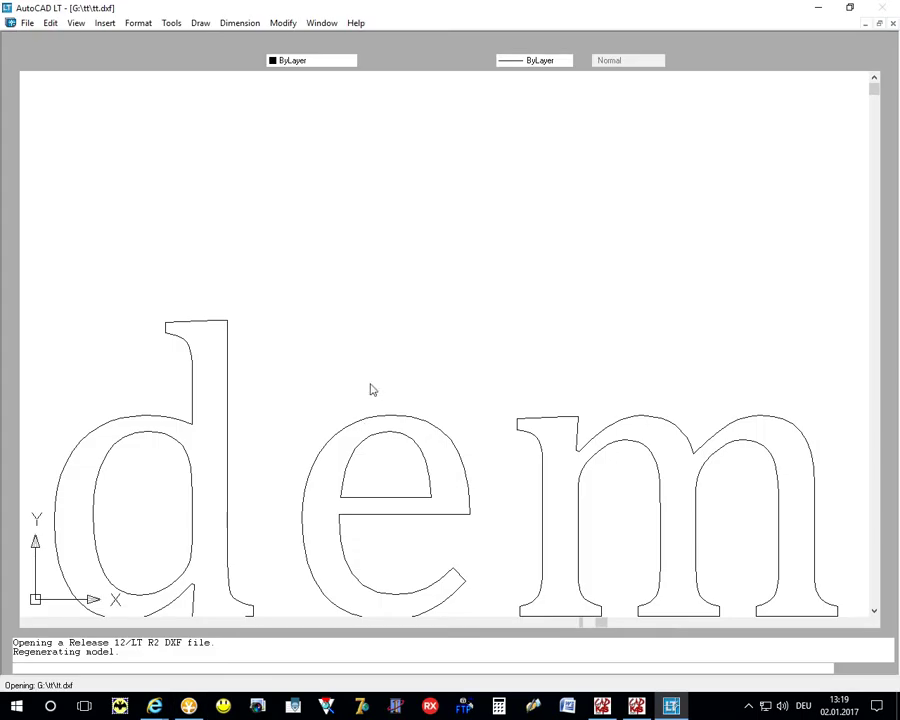
{"action": "scroll", "coordinate": [400, 323], "scroll_direction": "down", "scroll_amount": 5}
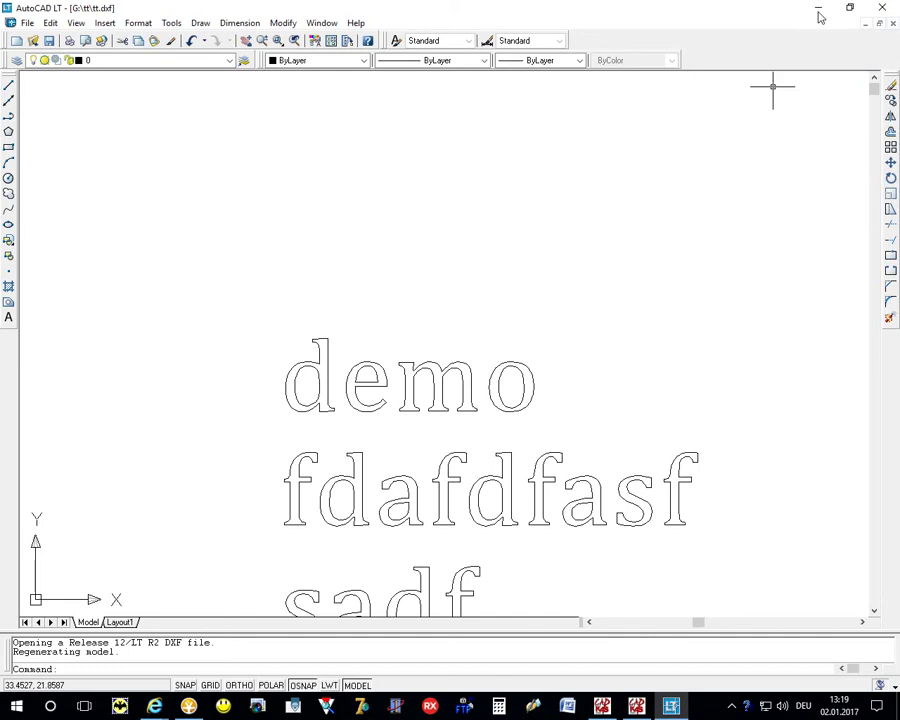
{"action": "left_click", "coordinate": [818, 8]}
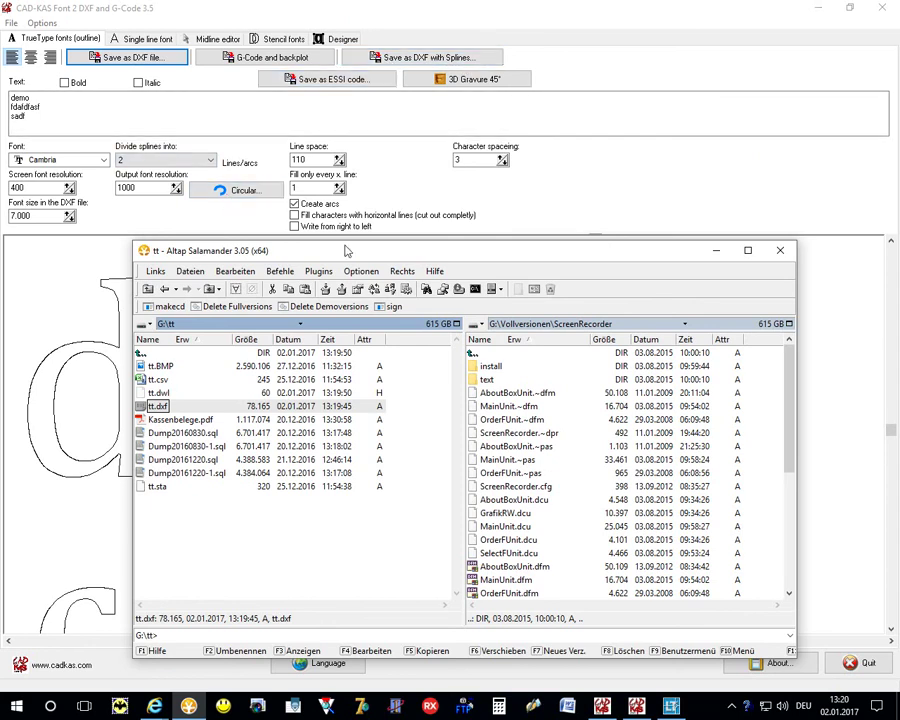
Step: Turn on Display text circular in the Circular settings
{"action": "left_click", "coordinate": [236, 193]}
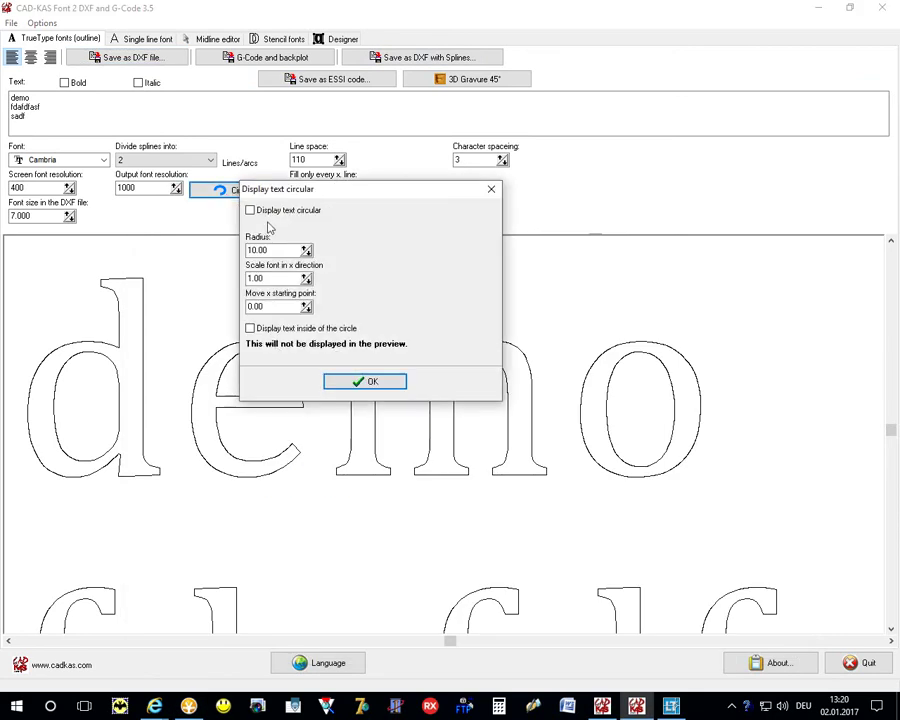
{"action": "left_click", "coordinate": [251, 210]}
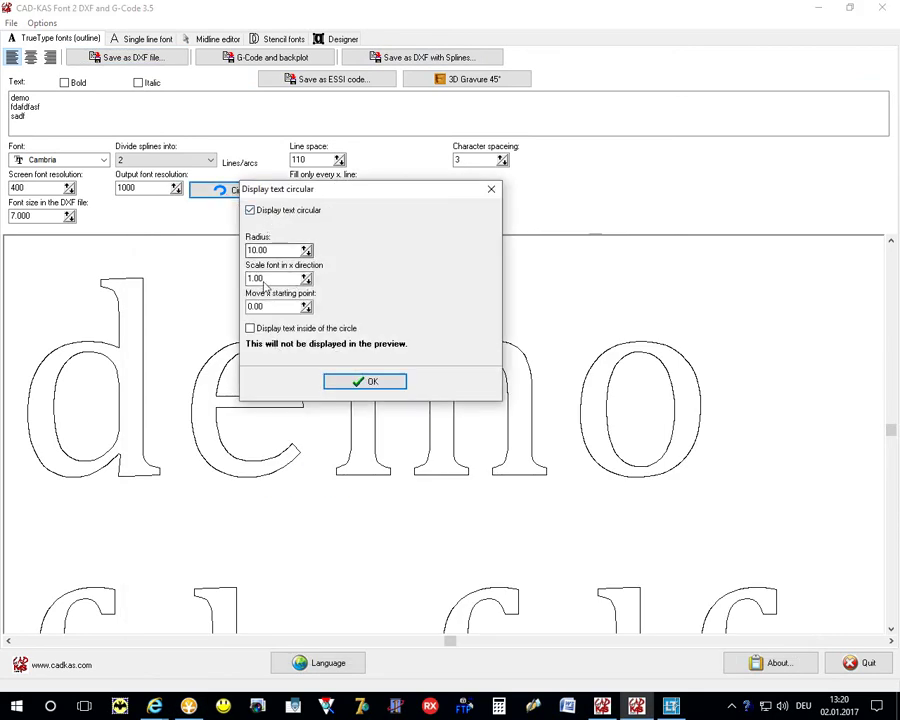
{"action": "left_click", "coordinate": [346, 379]}
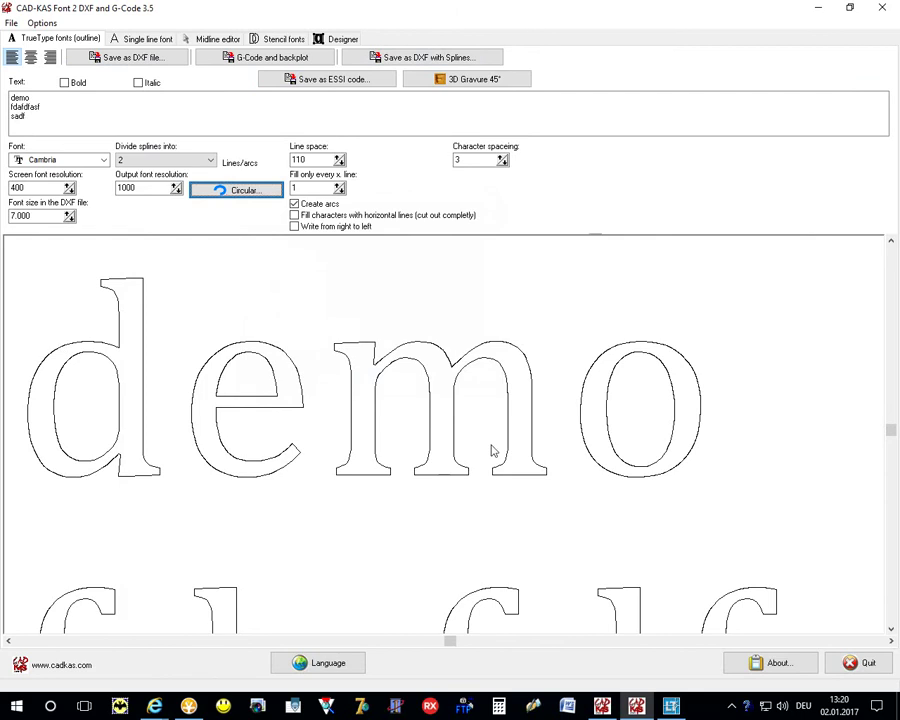
Step: Re-save the curved text over tt.dxf in G:\tt, dismiss the 'Could not create file' error, and save again
{"action": "left_click", "coordinate": [154, 60]}
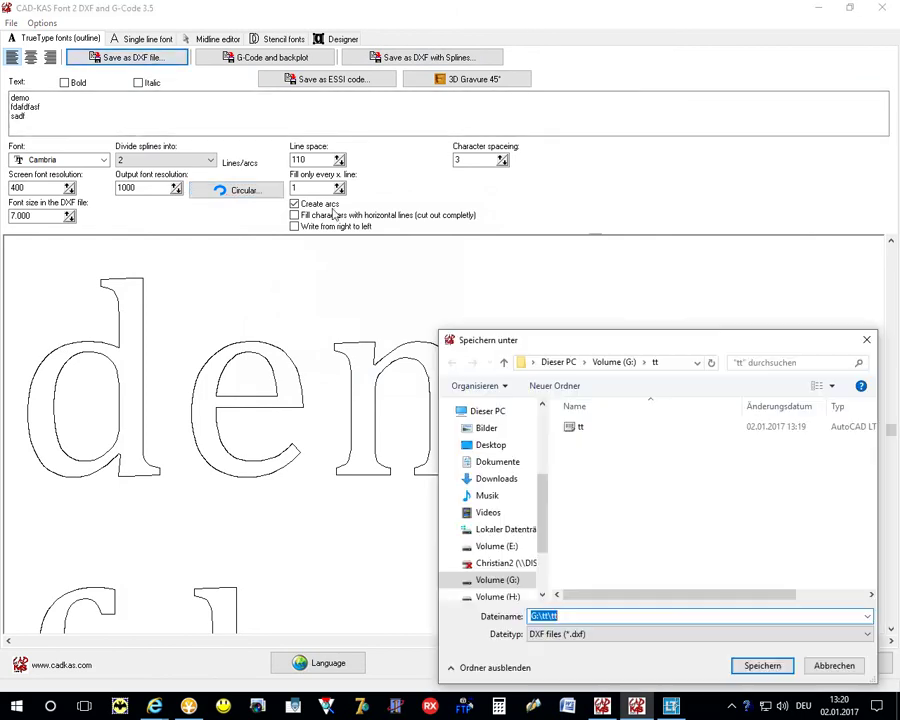
{"action": "left_click", "coordinate": [759, 663]}
{"action": "left_click", "coordinate": [505, 400]}
{"action": "left_click", "coordinate": [671, 706]}
{"action": "left_click", "coordinate": [750, 666]}
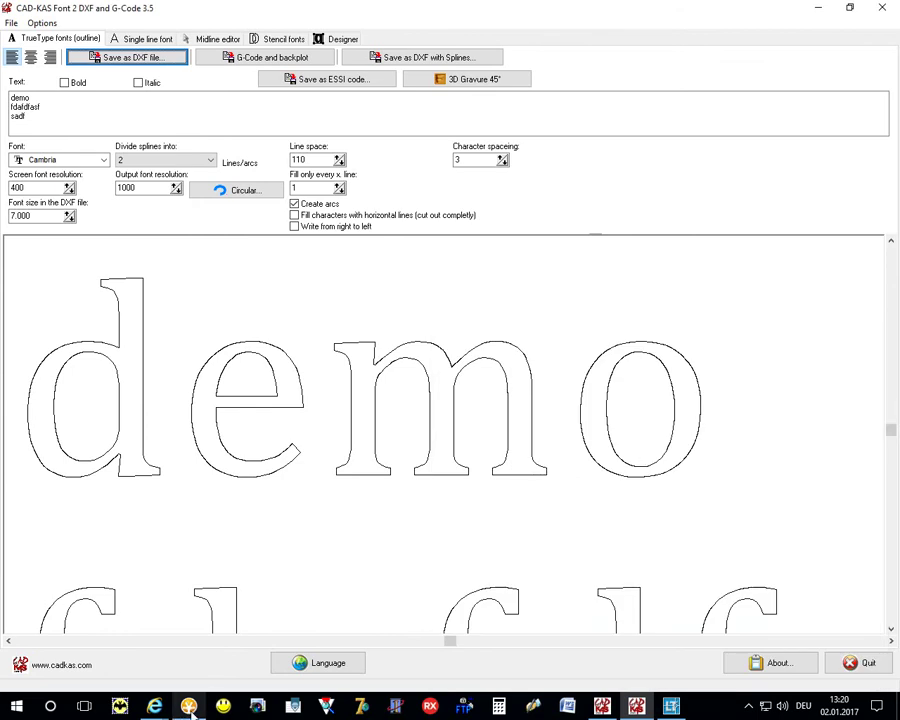
Step: Open the updated tt.dxf in AutoCAD LT, view it on Layout1, and close without saving
{"action": "key", "text": "alt+Tab"}
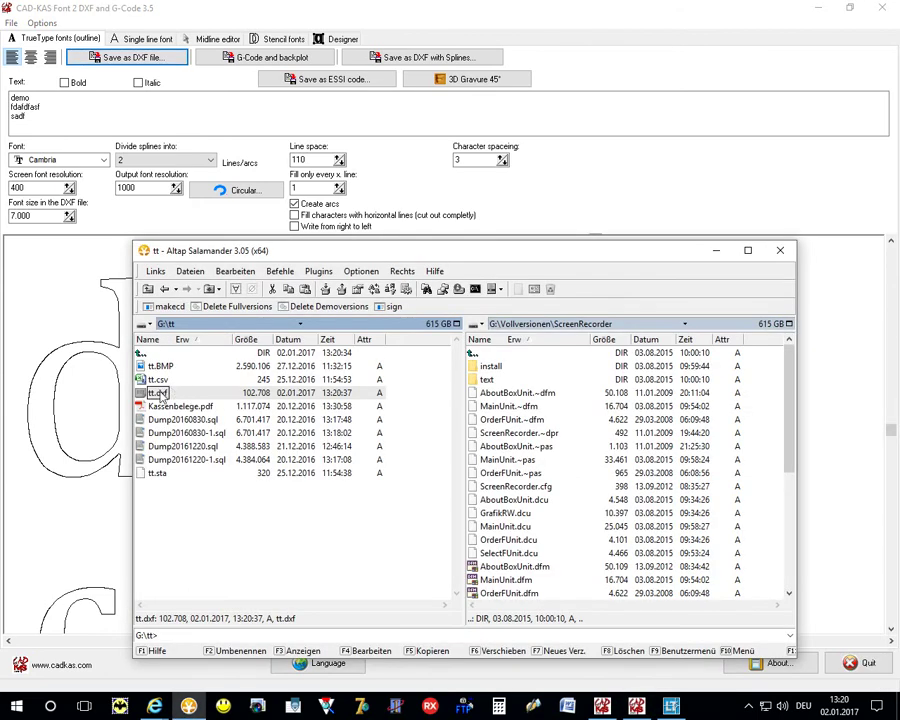
{"action": "double_click", "coordinate": [158, 393]}
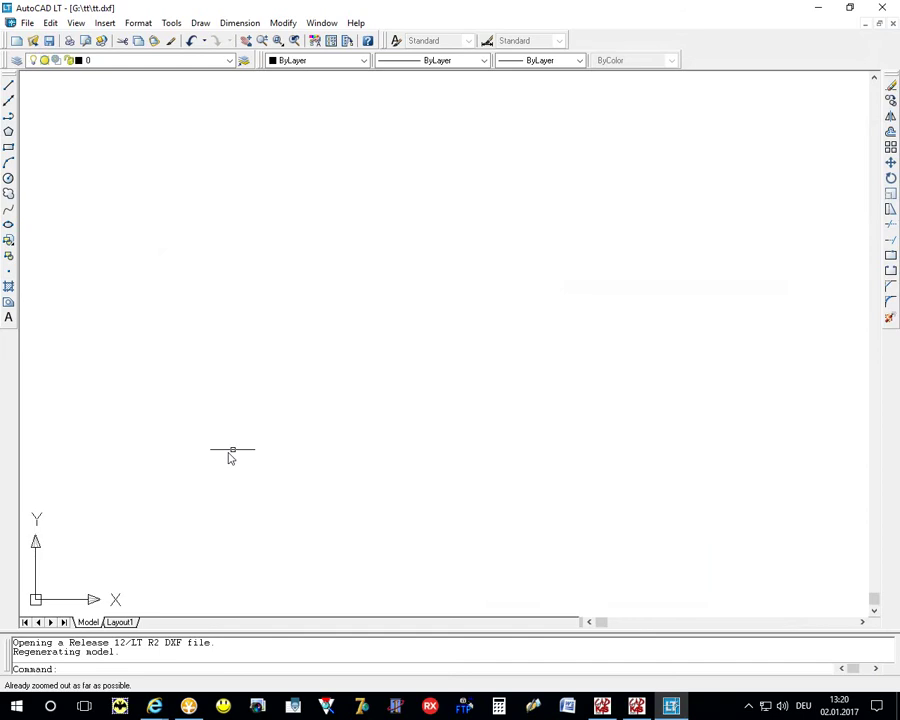
{"action": "left_click", "coordinate": [120, 622]}
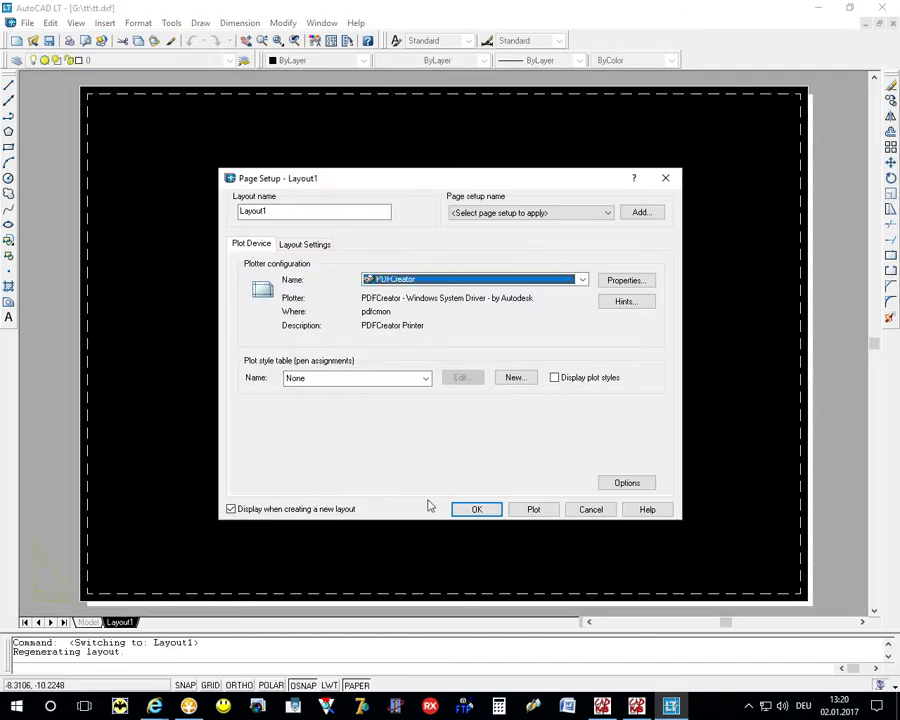
{"action": "left_click", "coordinate": [476, 508]}
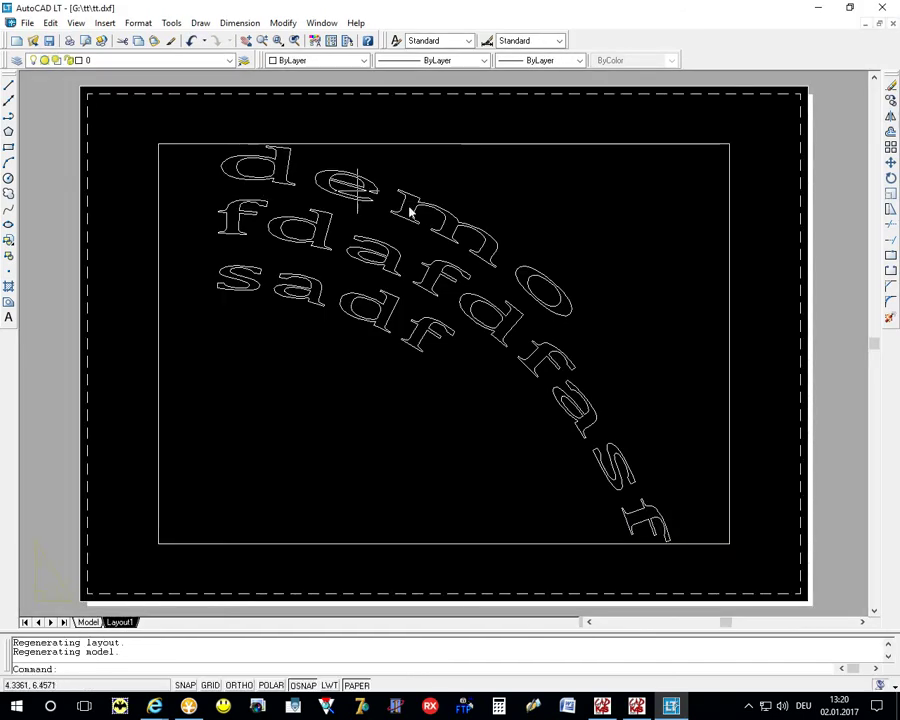
{"action": "key", "text": "ctrl+F4"}
{"action": "left_click", "coordinate": [454, 387]}
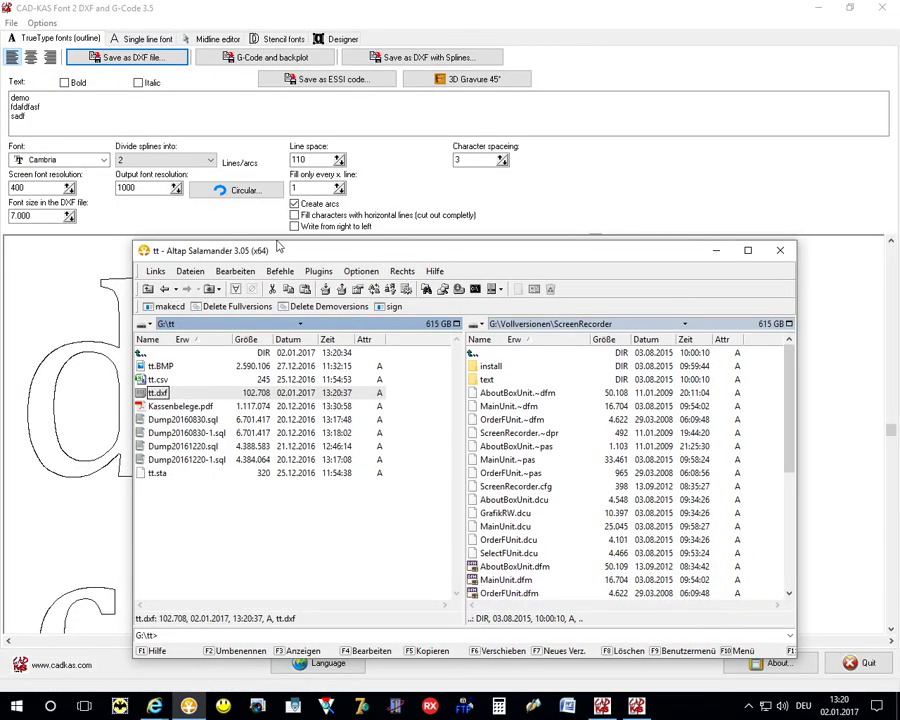
Step: Generate and backplot G-code for the curved text, then bring up the ESSI output settings
{"action": "left_click", "coordinate": [273, 60]}
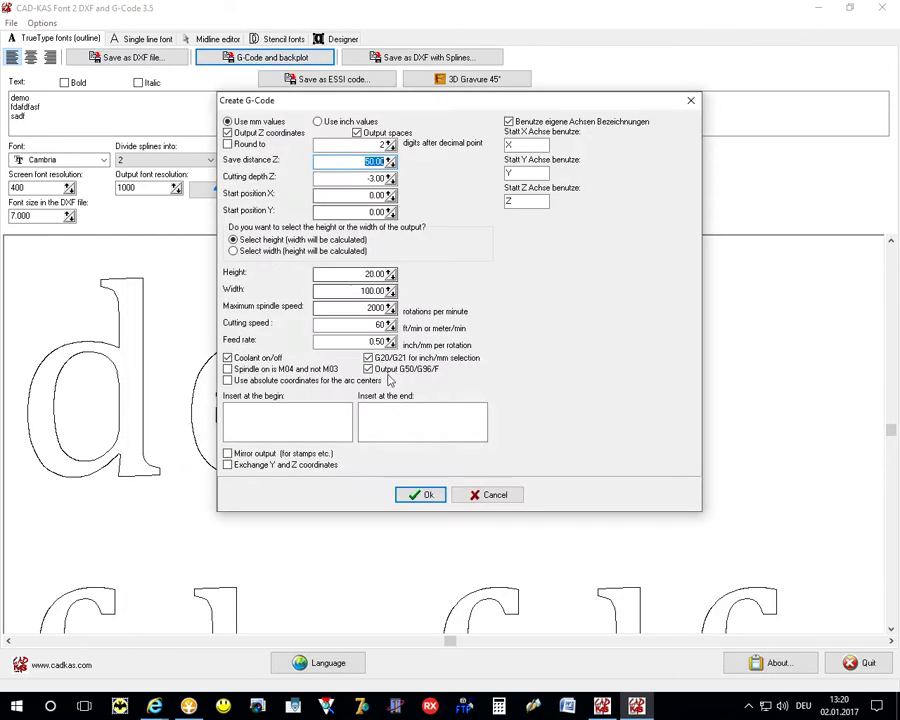
{"action": "left_click", "coordinate": [428, 495]}
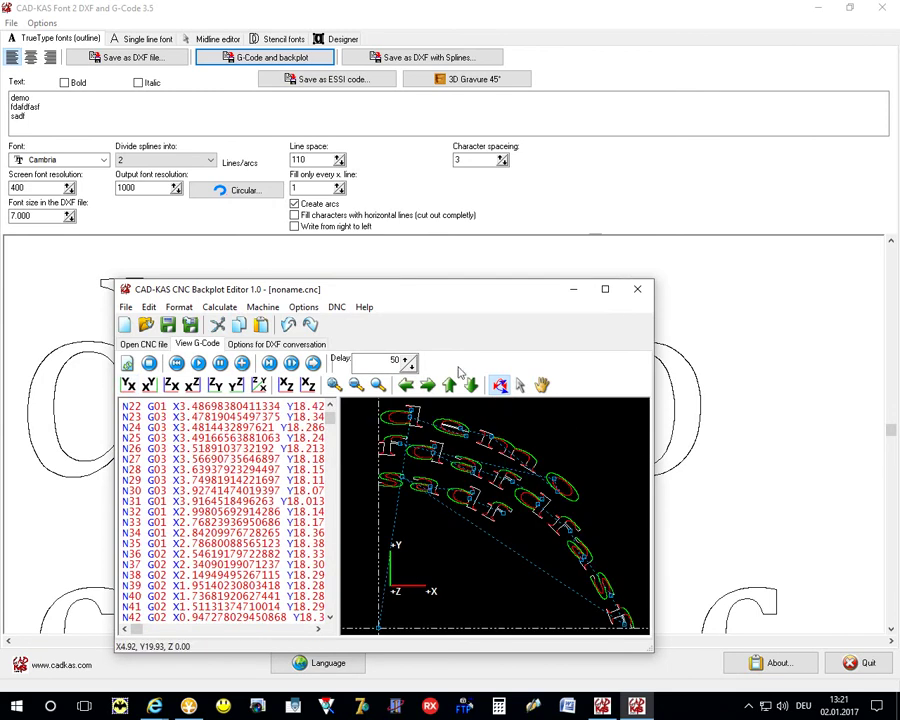
{"action": "left_click", "coordinate": [637, 289]}
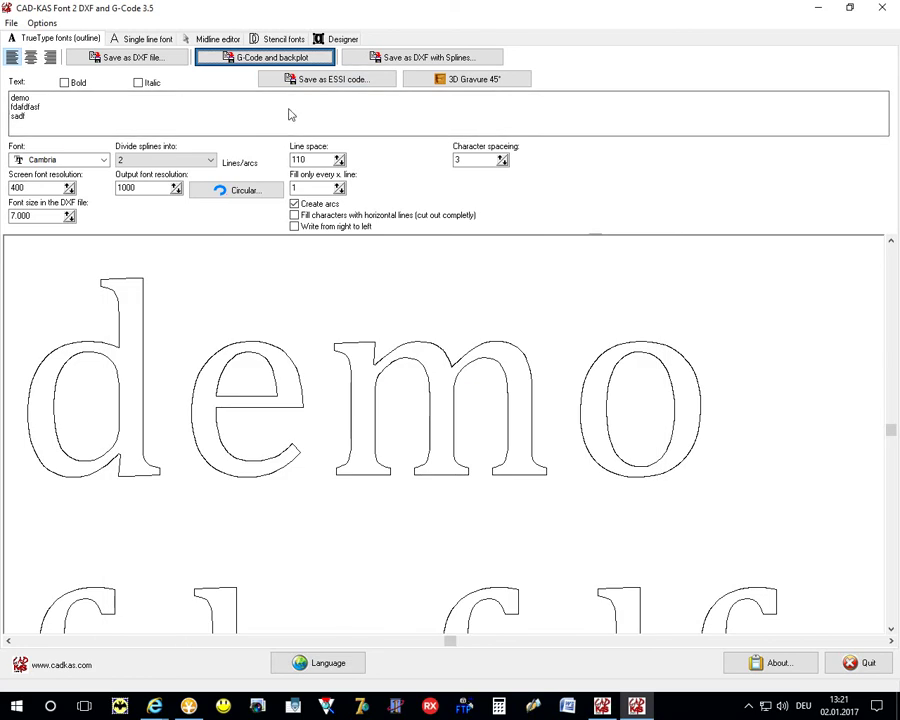
{"action": "left_click", "coordinate": [331, 83]}
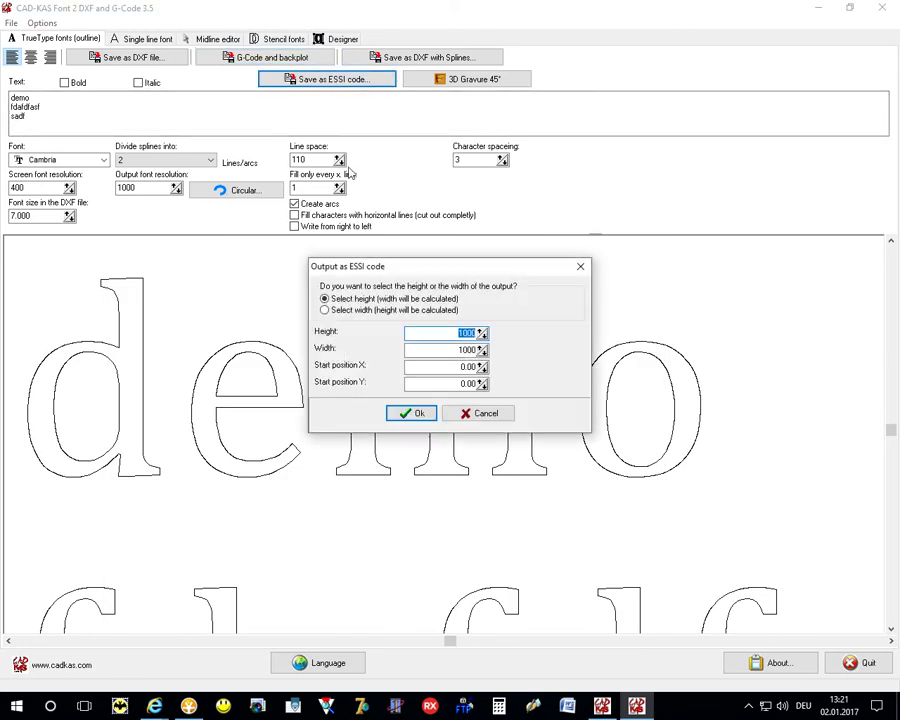
Step: Create the ESSI code, view its backplot, then close the Backplot Editor without saving
{"action": "left_click", "coordinate": [420, 414]}
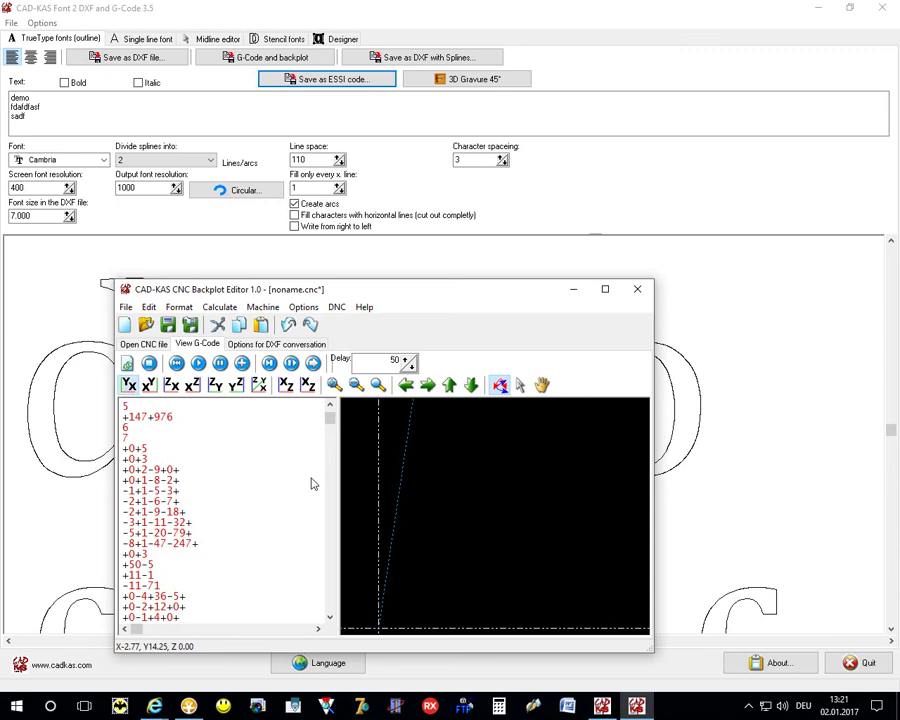
{"action": "scroll", "coordinate": [152, 490], "scroll_direction": "down", "scroll_amount": 10}
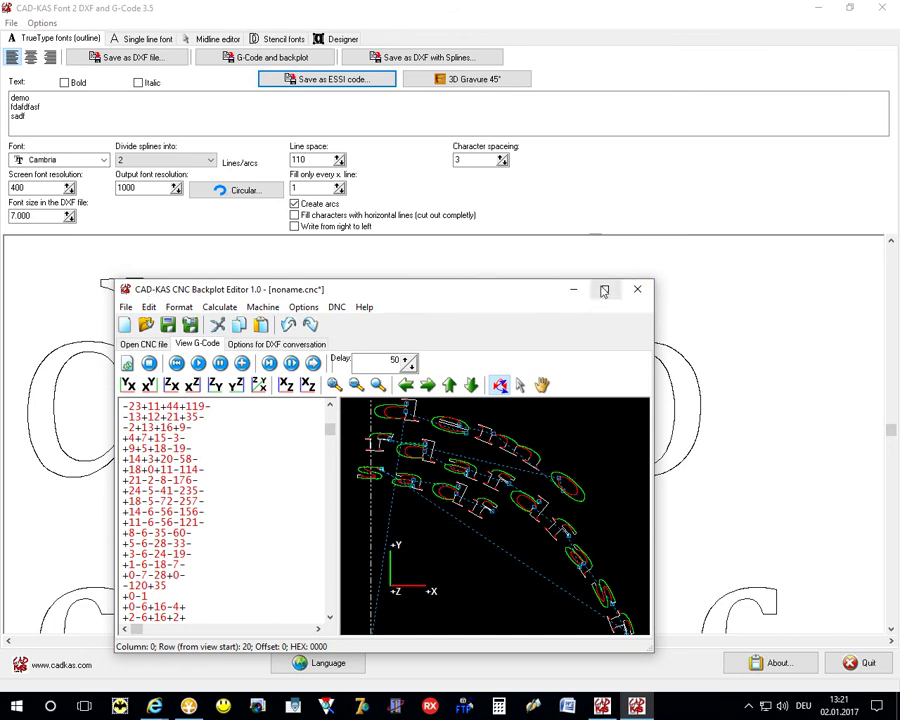
{"action": "left_click_drag", "start_coordinate": [201, 297], "coordinate": [212, 269]}
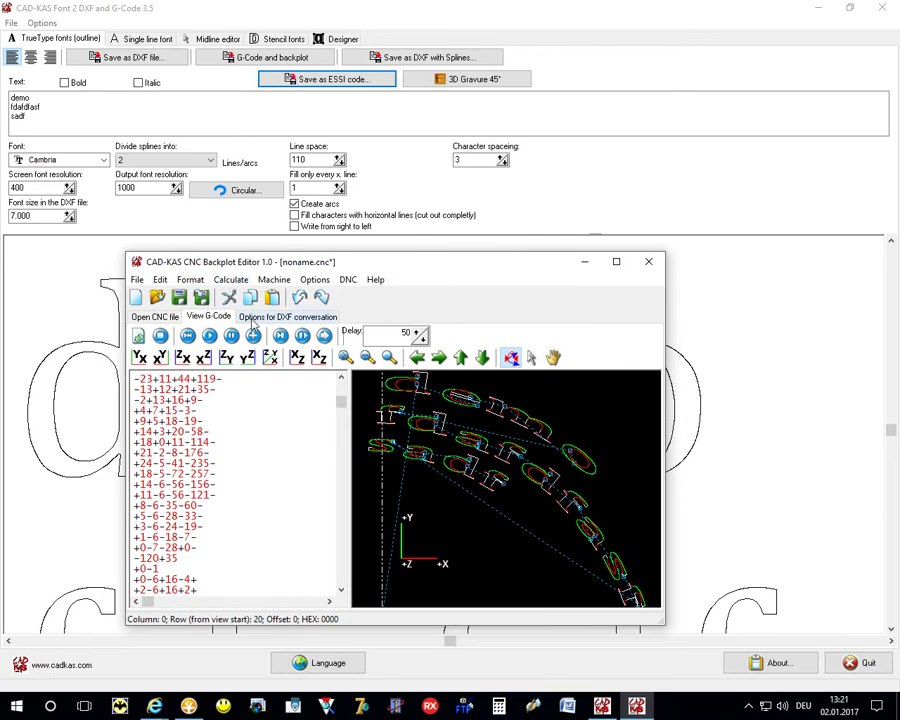
{"action": "left_click", "coordinate": [138, 280]}
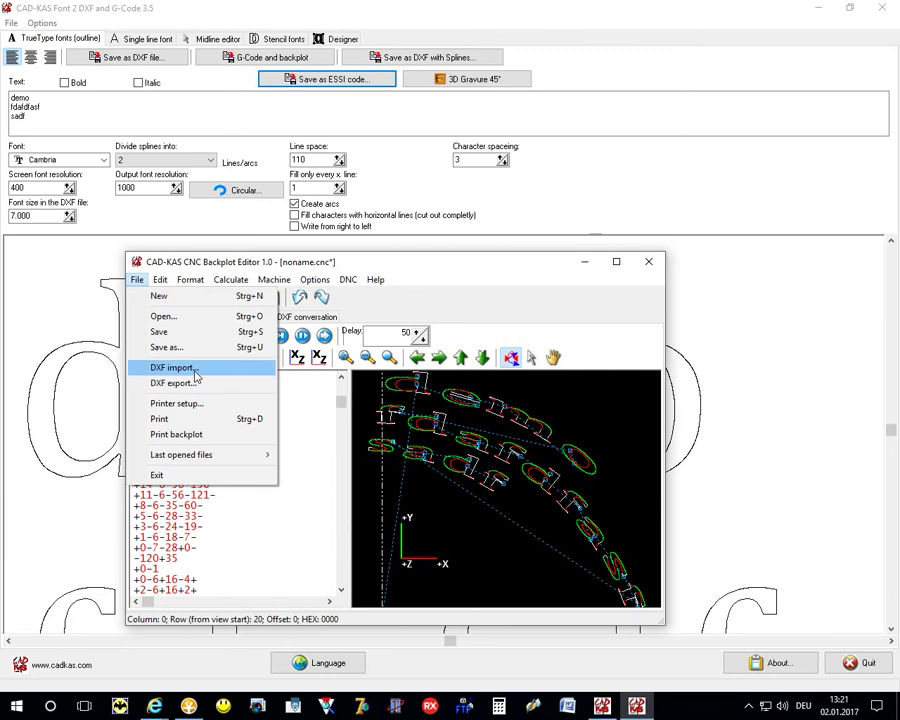
{"action": "left_click", "coordinate": [321, 449]}
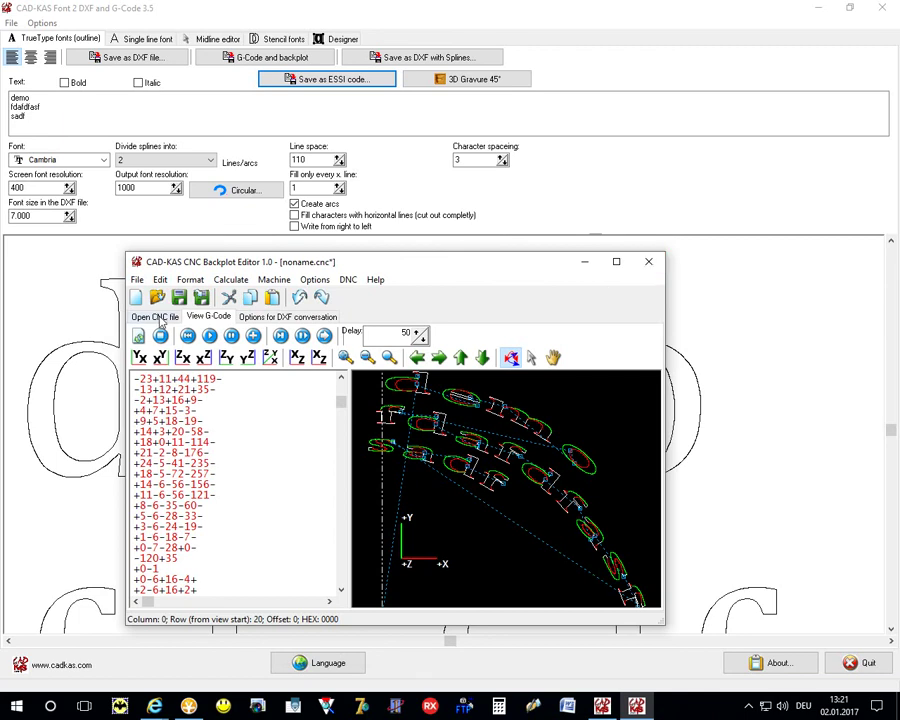
{"action": "left_click", "coordinate": [649, 263]}
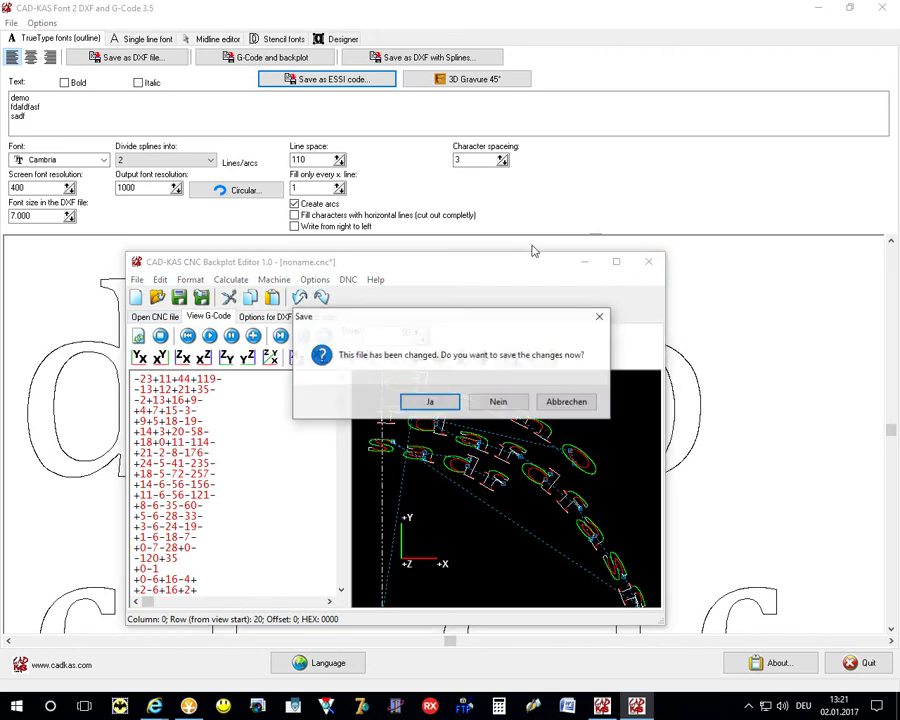
{"action": "left_click", "coordinate": [497, 399]}
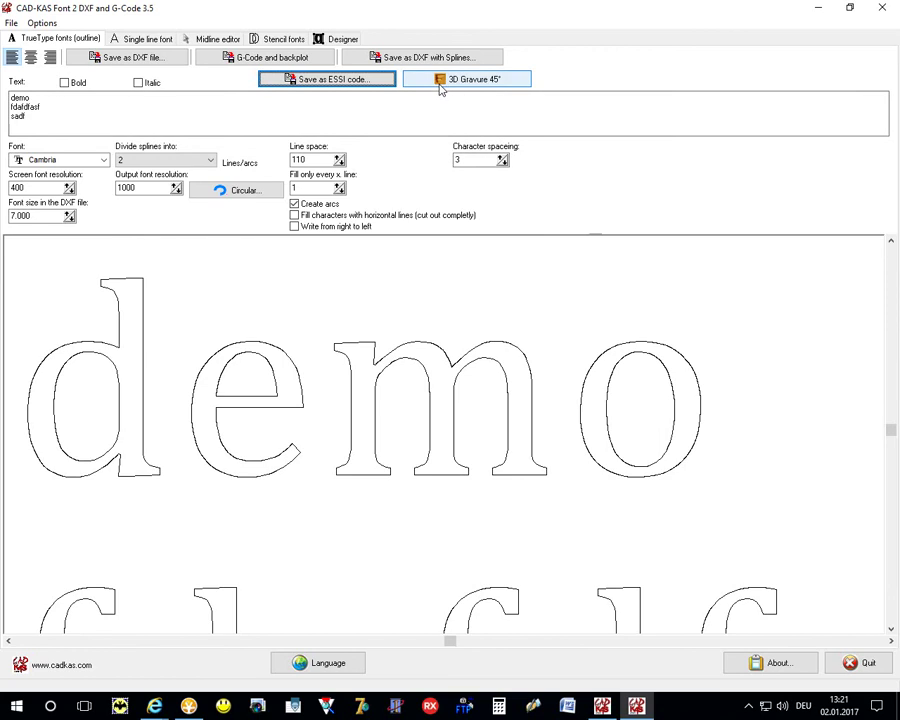
Step: Enter 'hello' as single-line text, cancelling a detour to save the outline text as DXF
{"action": "left_click", "coordinate": [155, 39]}
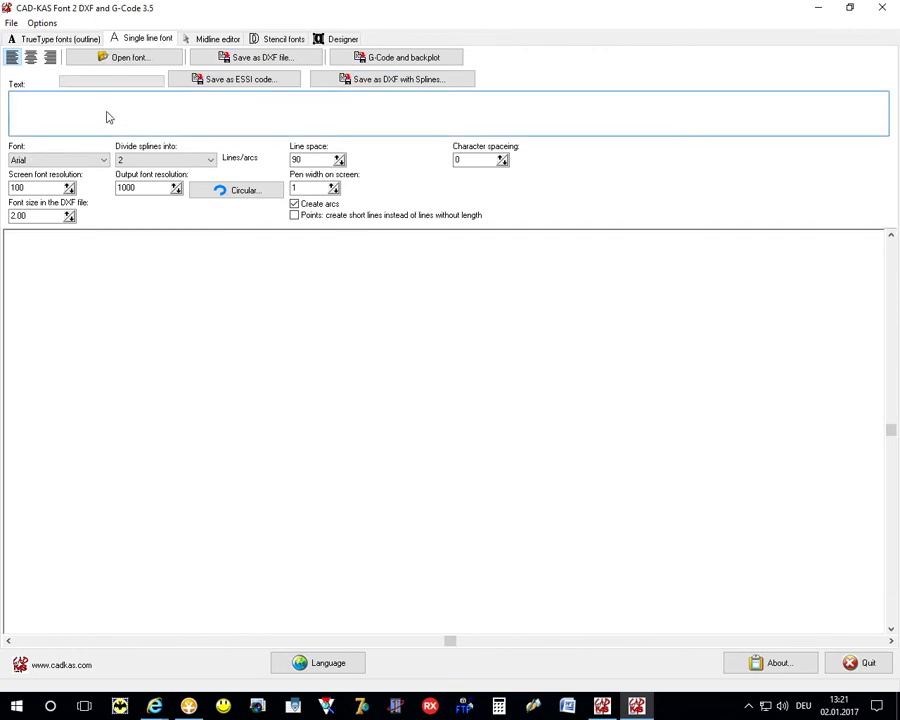
{"action": "type", "text": "hello"}
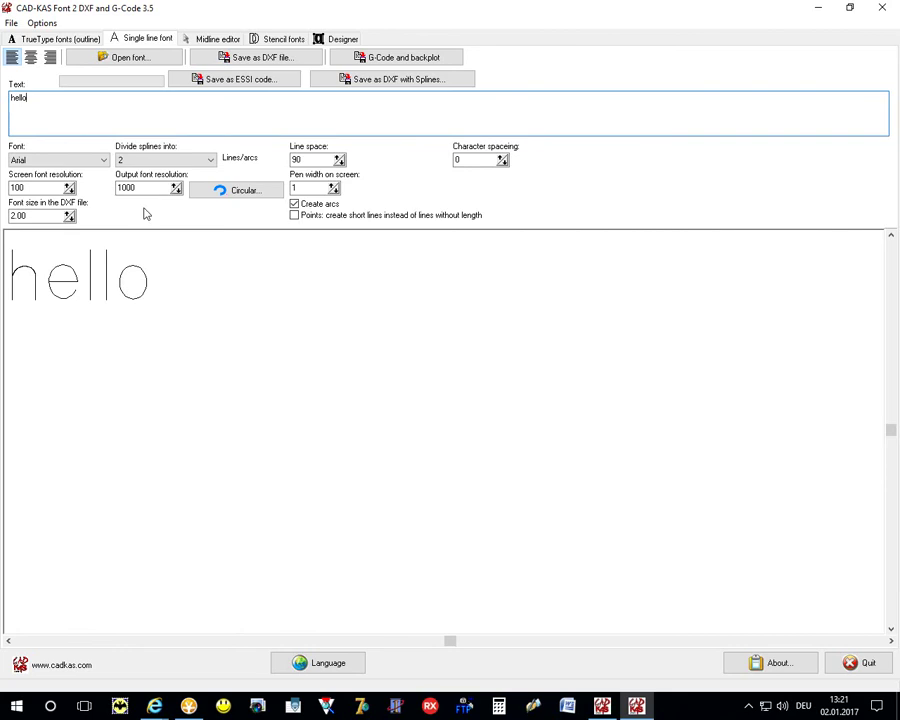
{"action": "left_click", "coordinate": [42, 38]}
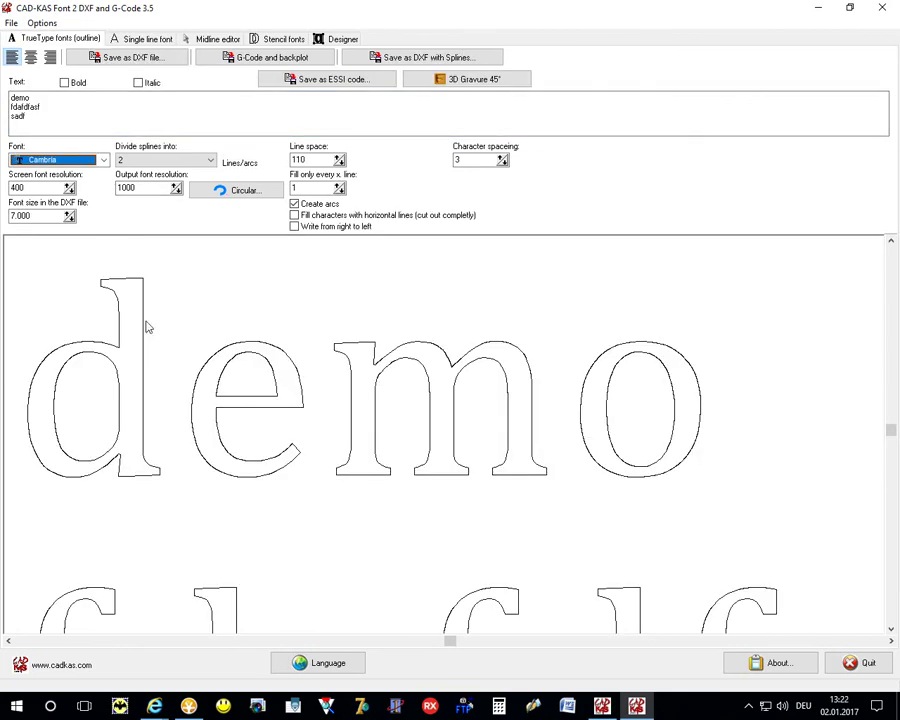
{"action": "left_click", "coordinate": [127, 57]}
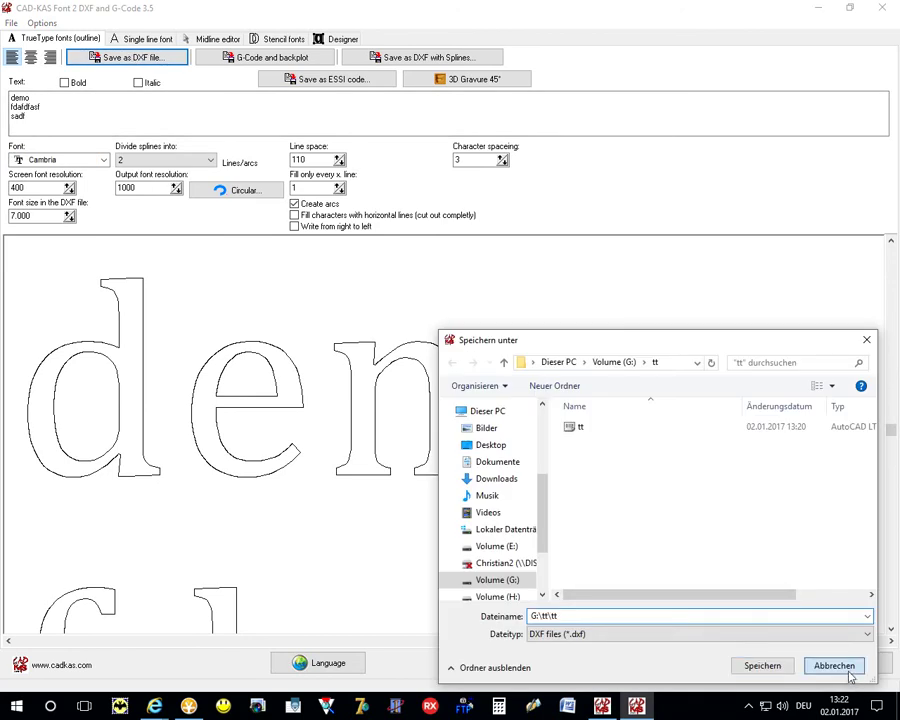
{"action": "left_click", "coordinate": [816, 664]}
{"action": "left_click", "coordinate": [146, 38]}
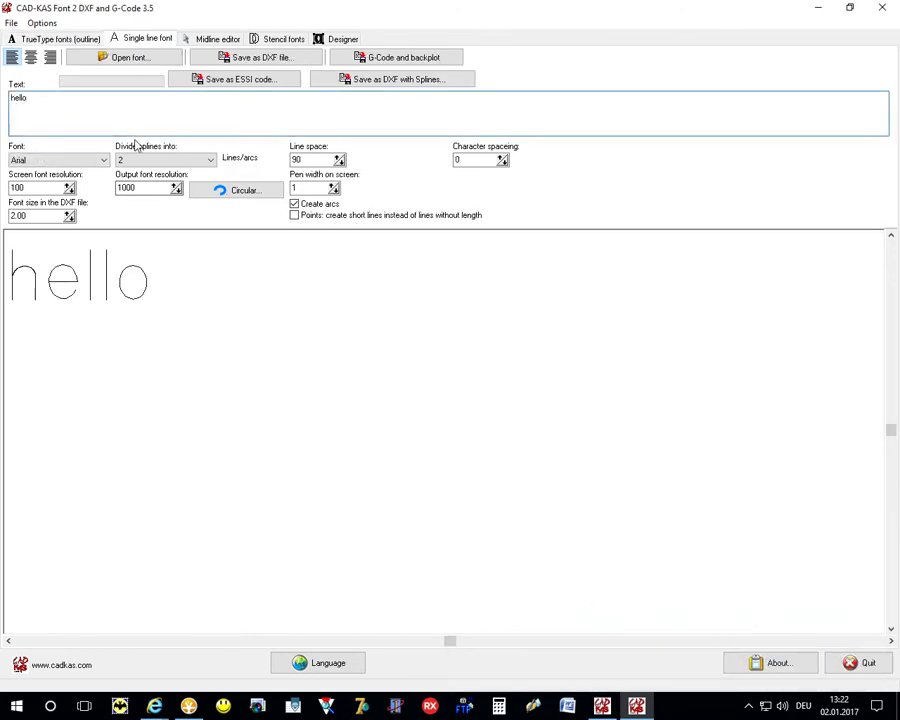
Step: Try Bordeaux Light, Ragtime and Tahoma before settling on the Roman font for hello
{"action": "left_click", "coordinate": [90, 159]}
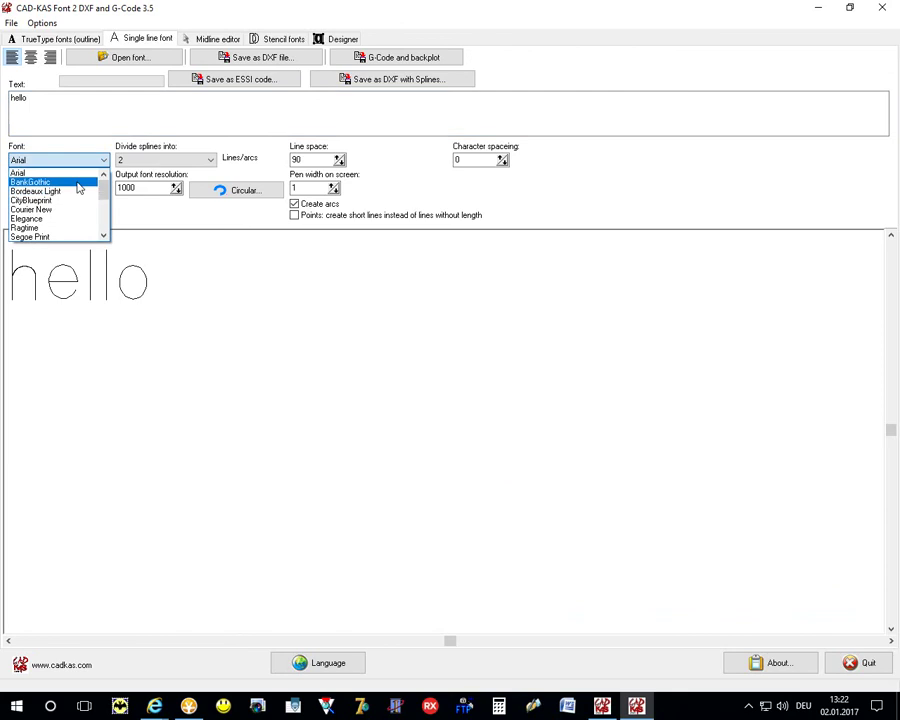
{"action": "scroll", "coordinate": [66, 195], "scroll_direction": "down", "scroll_amount": 5}
{"action": "scroll", "coordinate": [55, 230], "scroll_direction": "up", "scroll_amount": 5}
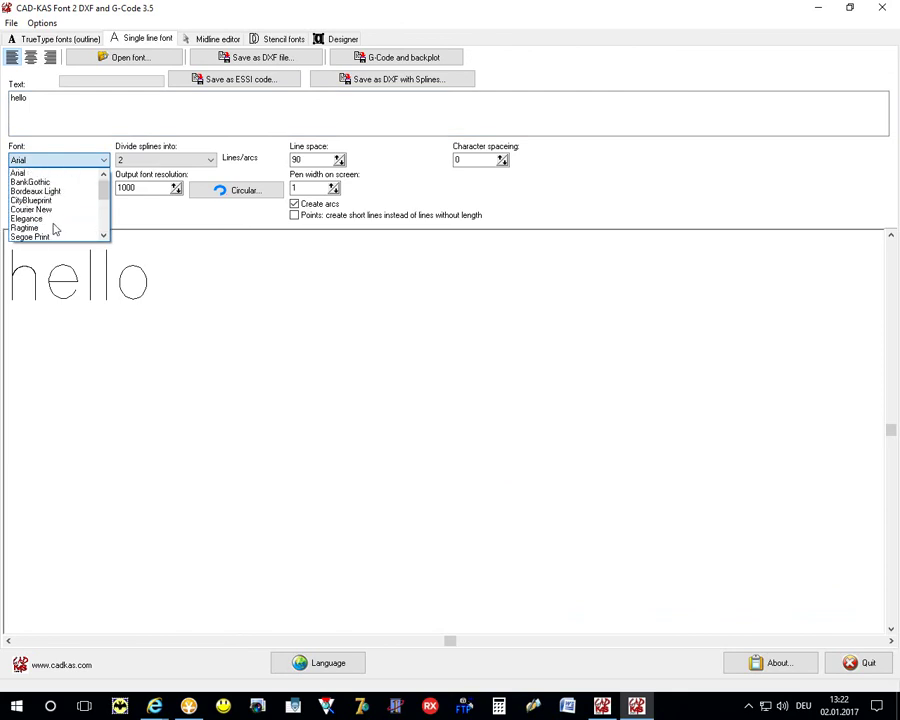
{"action": "left_click", "coordinate": [52, 191]}
{"action": "left_click", "coordinate": [57, 162]}
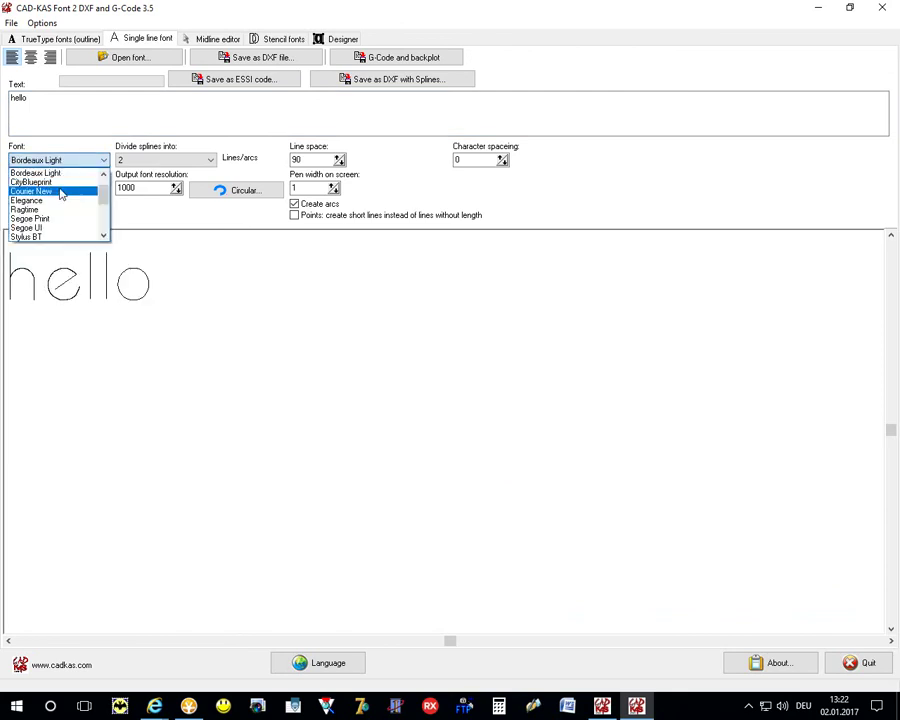
{"action": "left_click", "coordinate": [55, 207]}
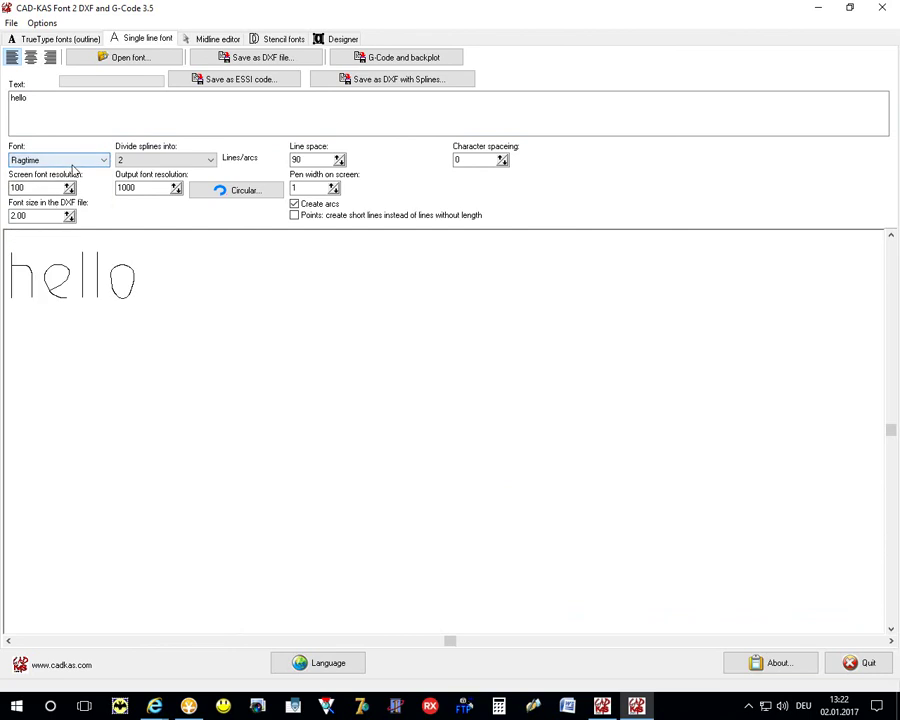
{"action": "left_click", "coordinate": [70, 162]}
{"action": "scroll", "coordinate": [66, 195], "scroll_direction": "down", "scroll_amount": 1}
{"action": "left_click", "coordinate": [62, 192]}
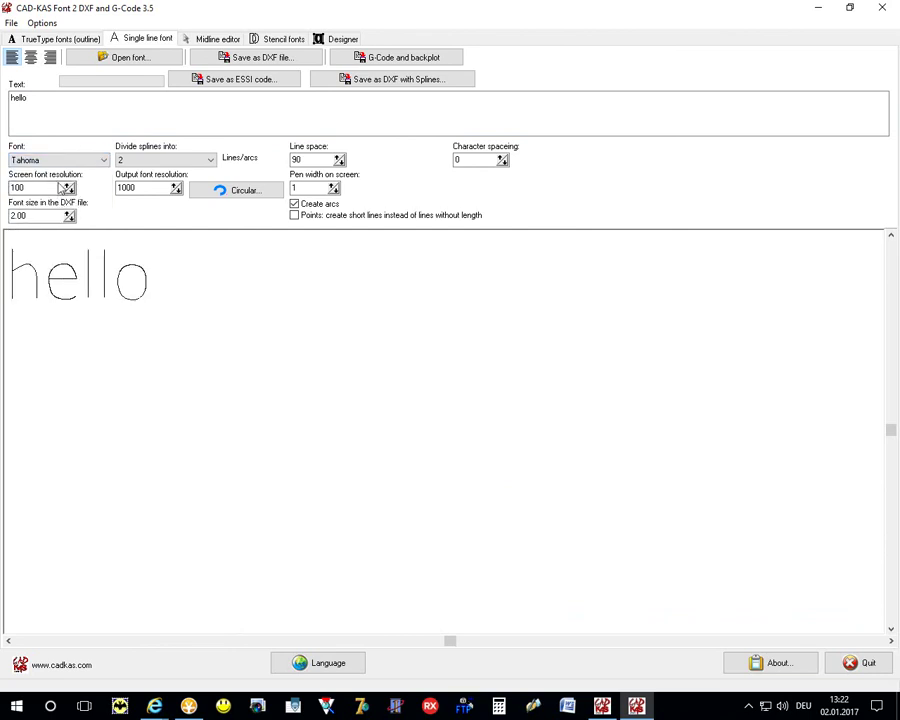
{"action": "left_click", "coordinate": [57, 160]}
{"action": "left_click", "coordinate": [48, 189]}
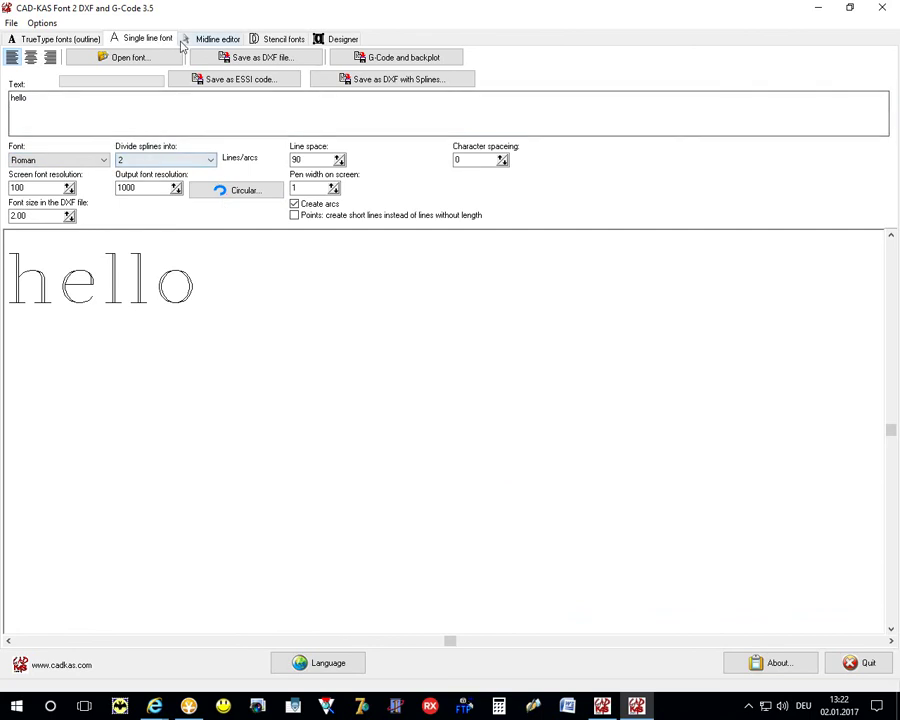
Step: Show letter A in the Midline editor over the Gill Sans background base font
{"action": "left_click", "coordinate": [204, 39]}
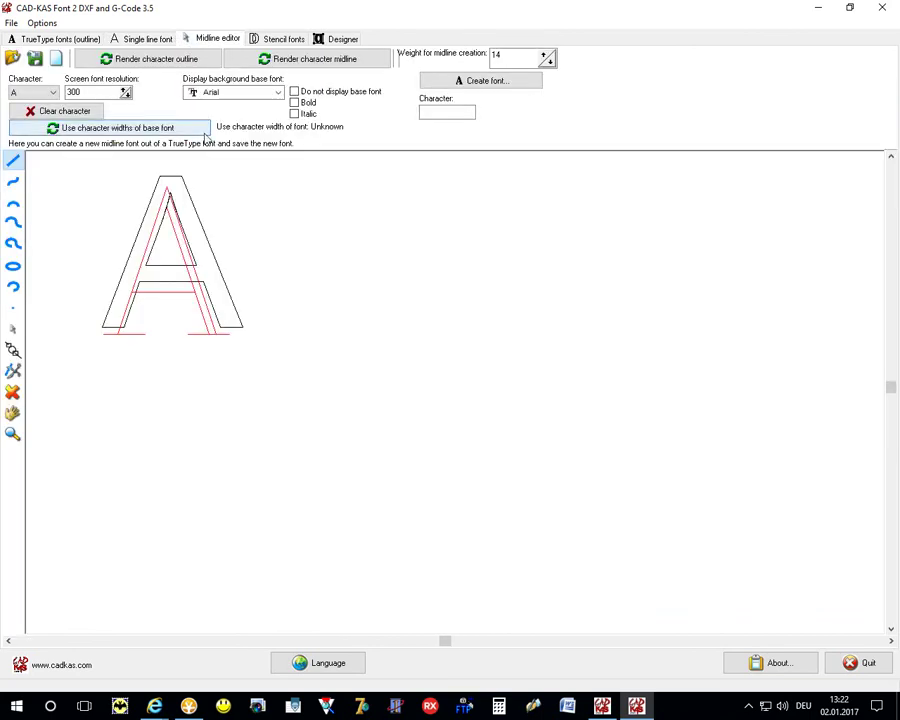
{"action": "left_click", "coordinate": [249, 92]}
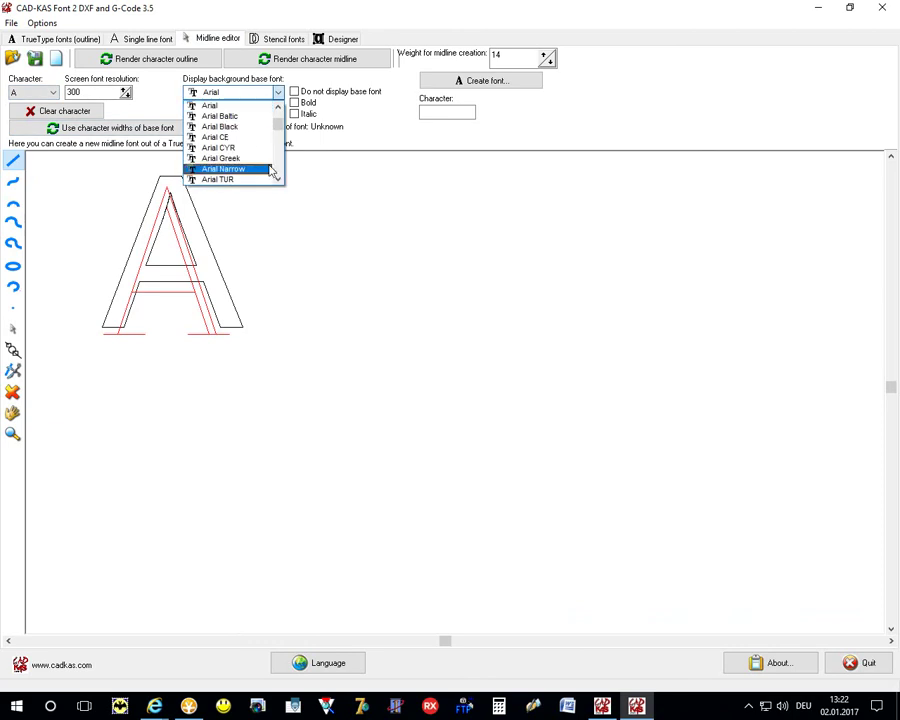
{"action": "scroll", "coordinate": [277, 150], "scroll_direction": "down", "scroll_amount": 5}
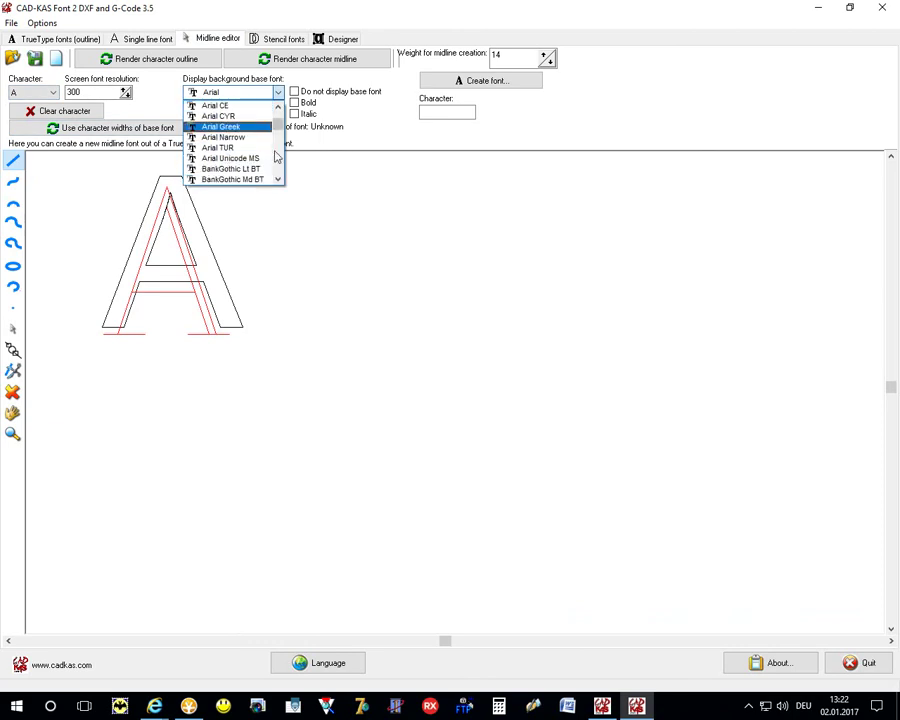
{"action": "scroll", "coordinate": [279, 168], "scroll_direction": "down", "scroll_amount": 10}
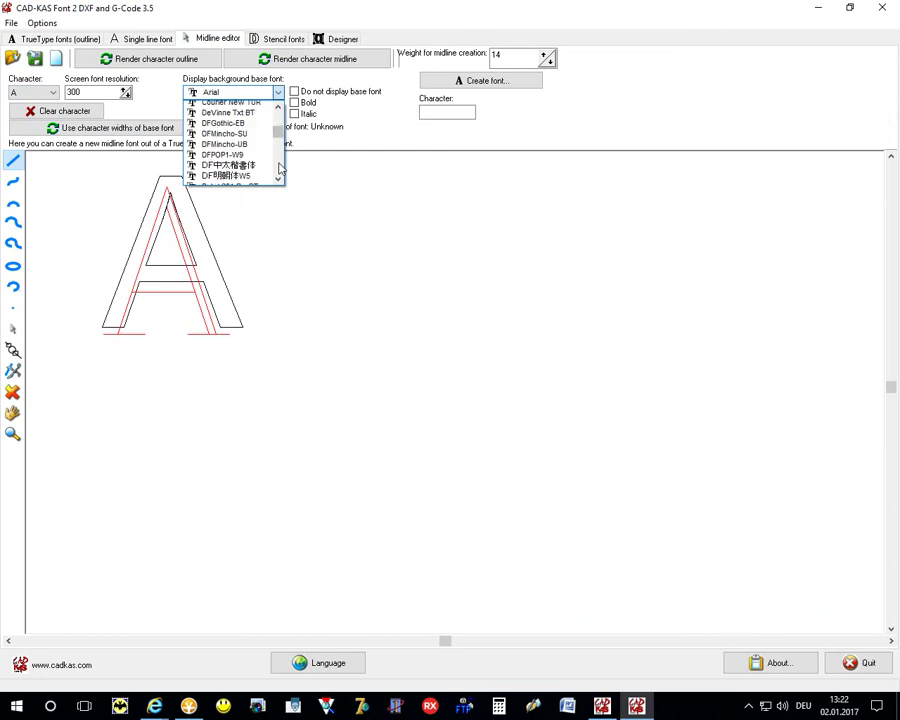
{"action": "scroll", "coordinate": [279, 168], "scroll_direction": "down", "scroll_amount": 5}
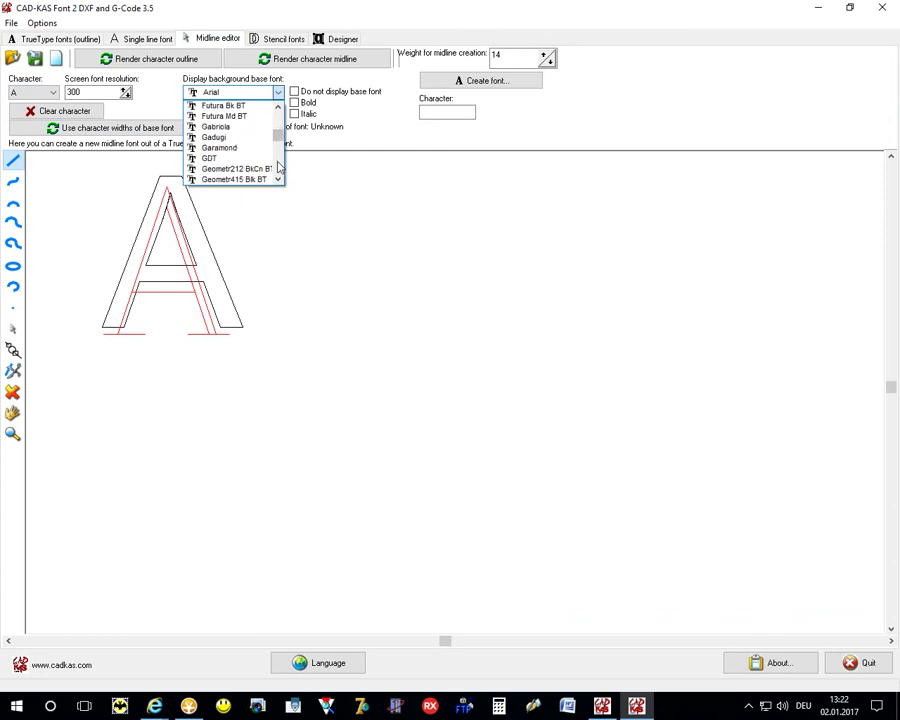
{"action": "left_click", "coordinate": [219, 179]}
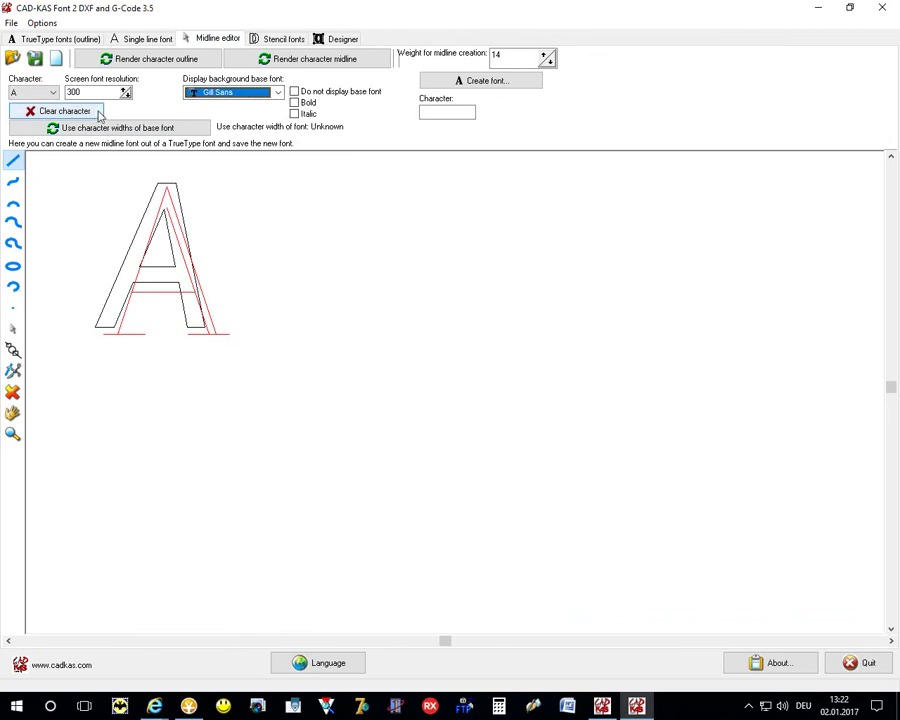
{"action": "left_click", "coordinate": [57, 60]}
Step: Confirm the new midline font and draw the A's left stroke and crossbar midlines
{"action": "left_click", "coordinate": [438, 400]}
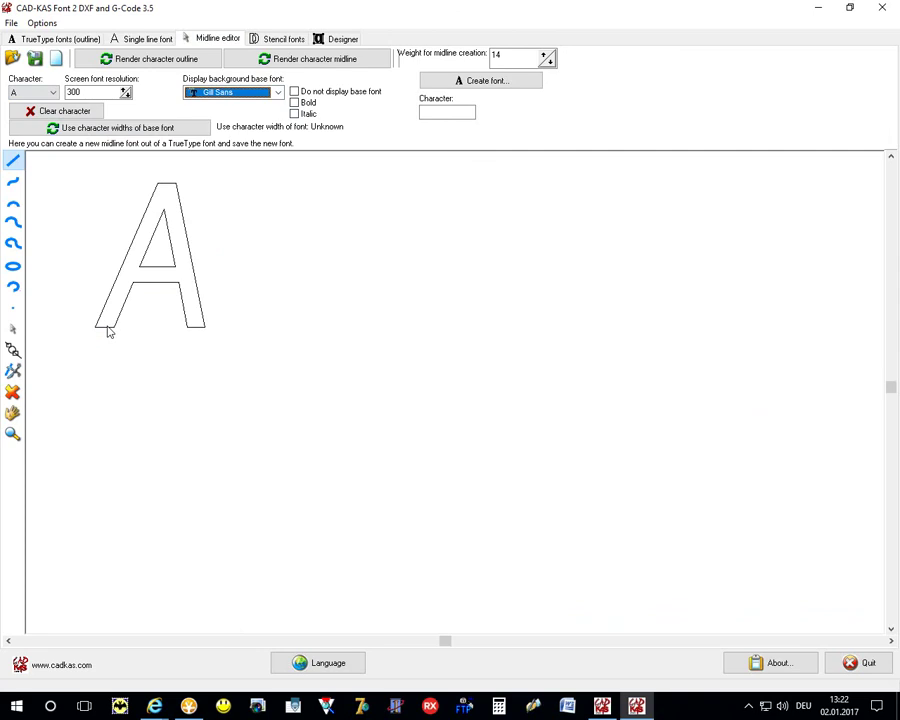
{"action": "mouse_move", "coordinate": [100, 325]}
{"action": "left_mouse_down"}
{"action": "mouse_move", "coordinate": [167, 188]}
{"action": "mouse_move", "coordinate": [199, 333]}
{"action": "left_mouse_up"}
{"action": "left_click_drag", "start_coordinate": [129, 273], "coordinate": [187, 278]}
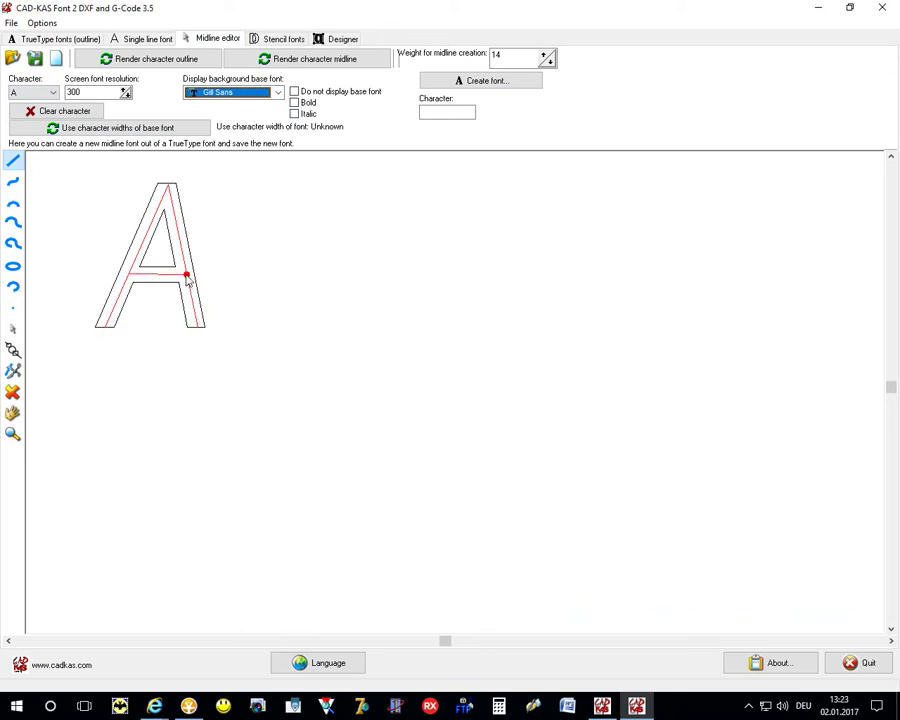
{"action": "left_click_drag", "start_coordinate": [186, 275], "coordinate": [173, 287]}
{"action": "left_click_drag", "start_coordinate": [173, 287], "coordinate": [186, 275]}
{"action": "mouse_move", "coordinate": [186, 276]}
{"action": "left_mouse_down"}
{"action": "mouse_move", "coordinate": [259, 312]}
{"action": "mouse_move", "coordinate": [186, 275]}
{"action": "left_mouse_up"}
Step: Switch to letter C and draw a first curved midline along its stroke
{"action": "left_click", "coordinate": [53, 92]}
{"action": "left_click", "coordinate": [33, 121]}
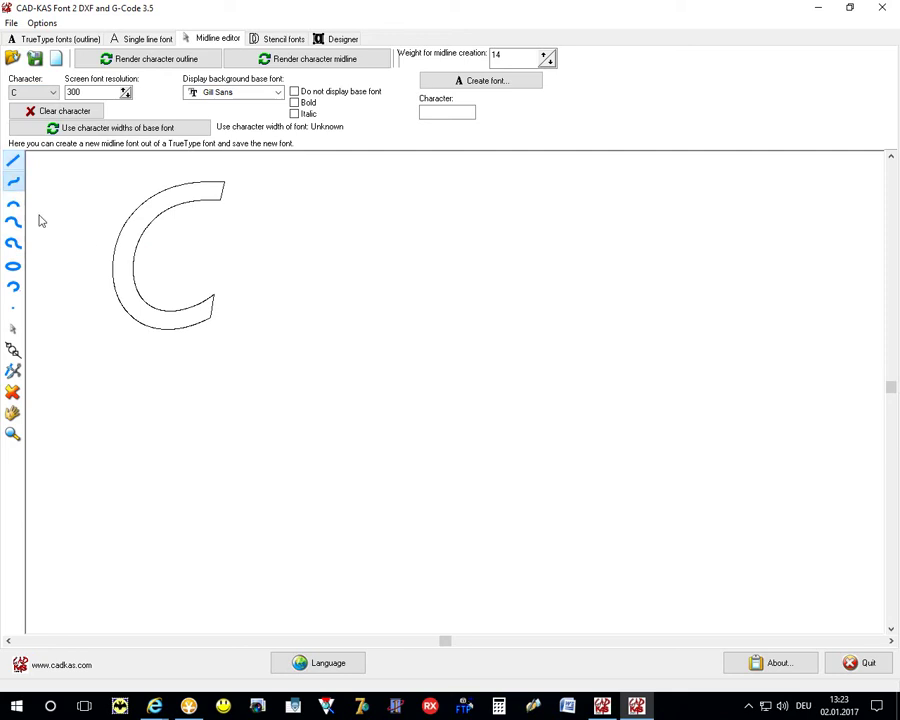
{"action": "left_click", "coordinate": [13, 243]}
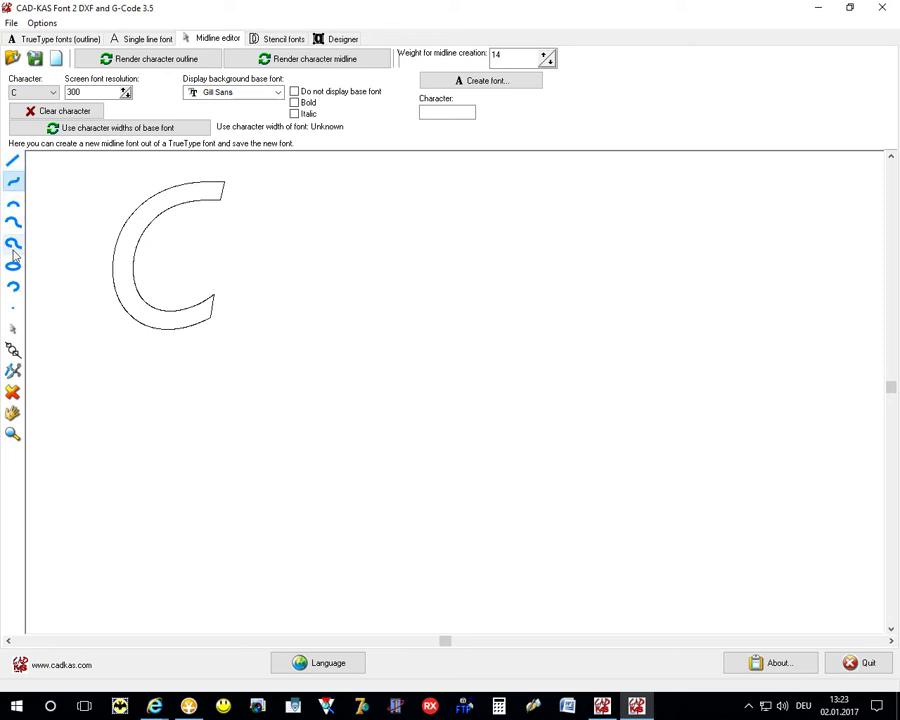
{"action": "left_click", "coordinate": [213, 315]}
{"action": "left_click", "coordinate": [150, 318]}
{"action": "left_click", "coordinate": [155, 331]}
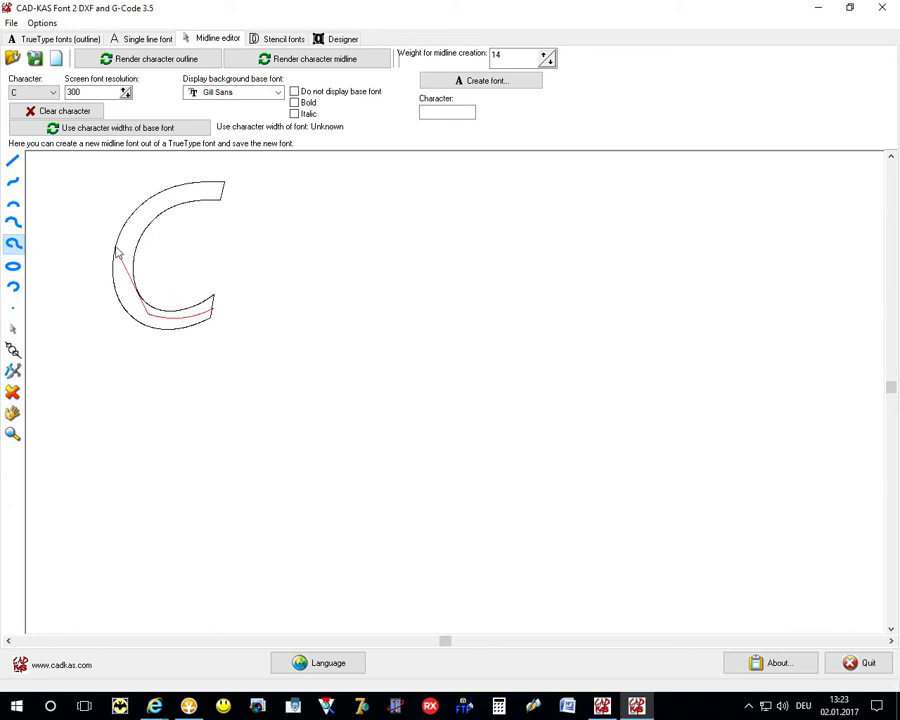
{"action": "left_click", "coordinate": [130, 250]}
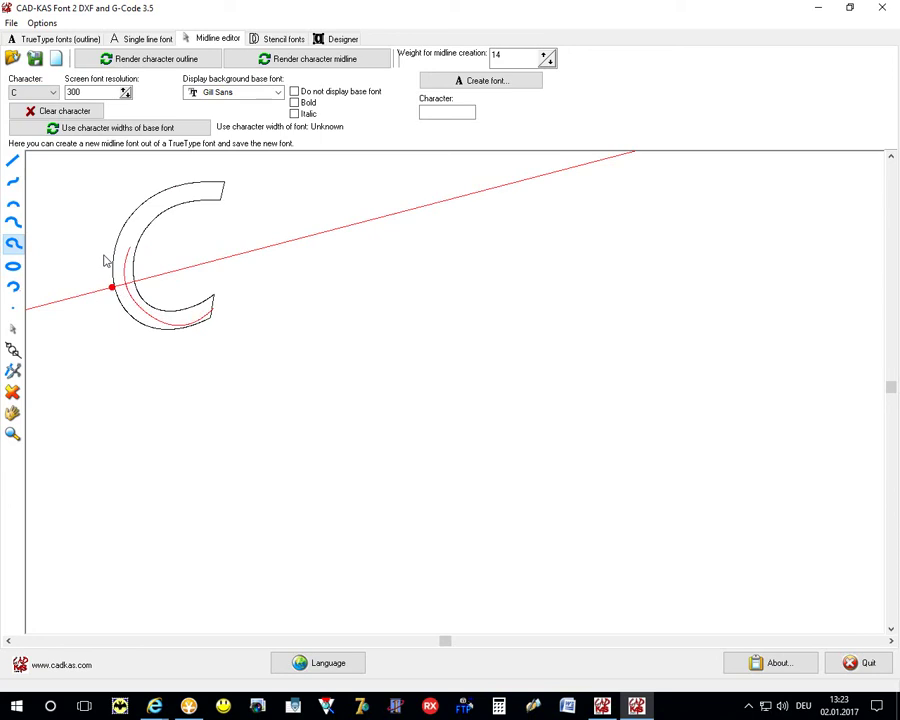
{"action": "left_click", "coordinate": [105, 261]}
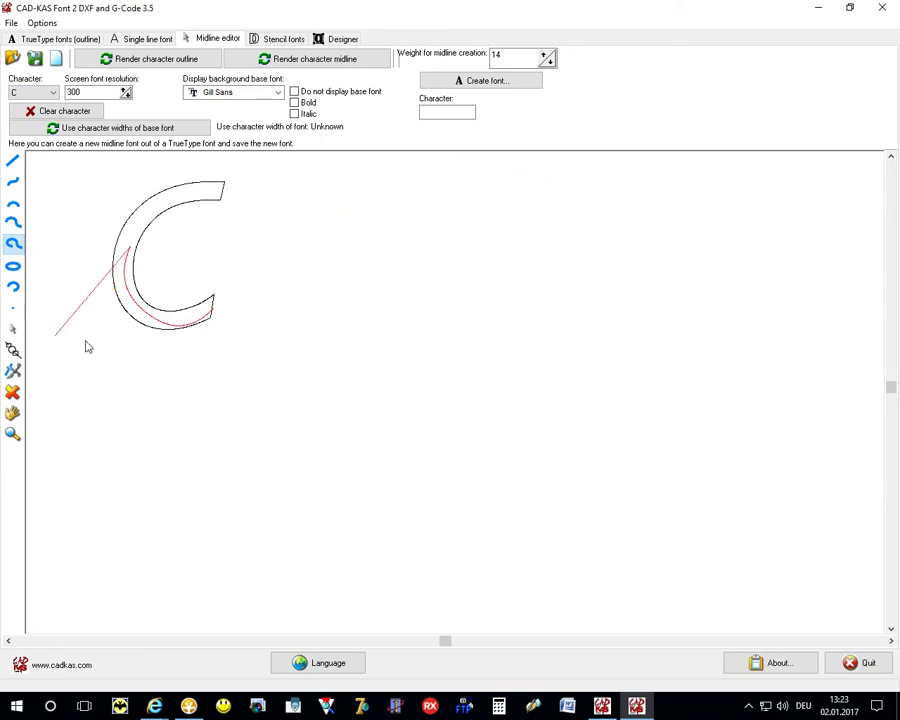
Step: Delete the misplaced red curve and attempt a Bezier curve around the C, then cancel it
{"action": "left_click", "coordinate": [13, 392]}
{"action": "left_click", "coordinate": [150, 318]}
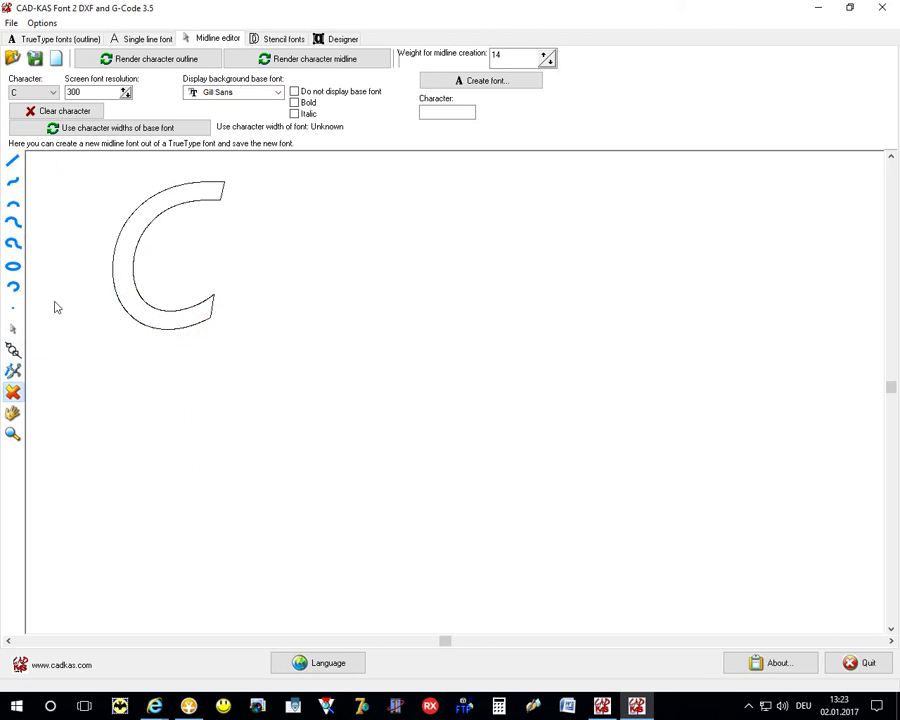
{"action": "left_click", "coordinate": [16, 189]}
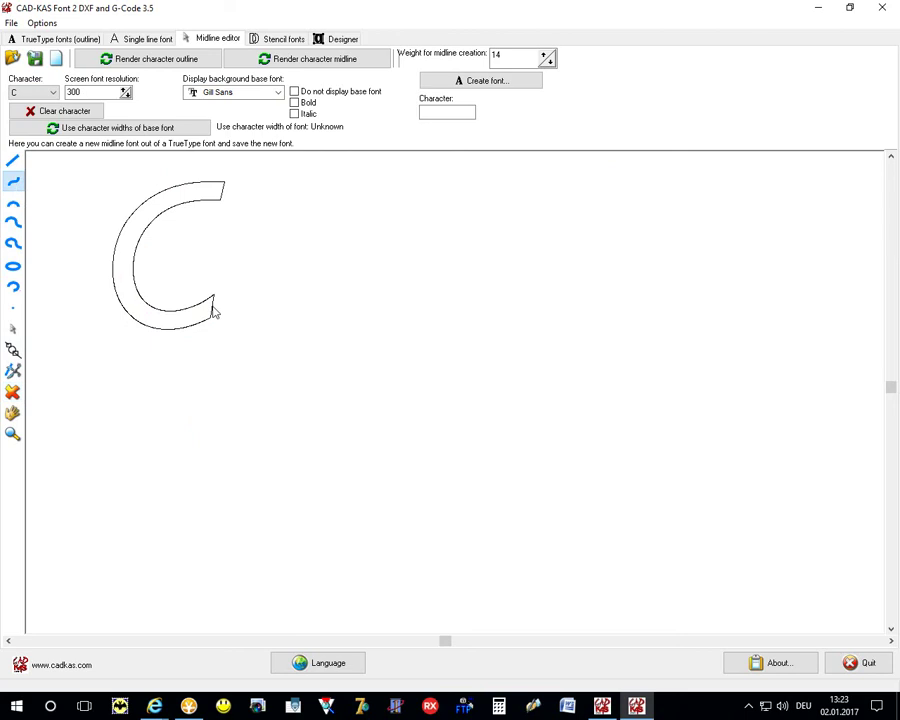
{"action": "left_click", "coordinate": [212, 302]}
{"action": "left_click", "coordinate": [144, 312]}
{"action": "left_click", "coordinate": [166, 343]}
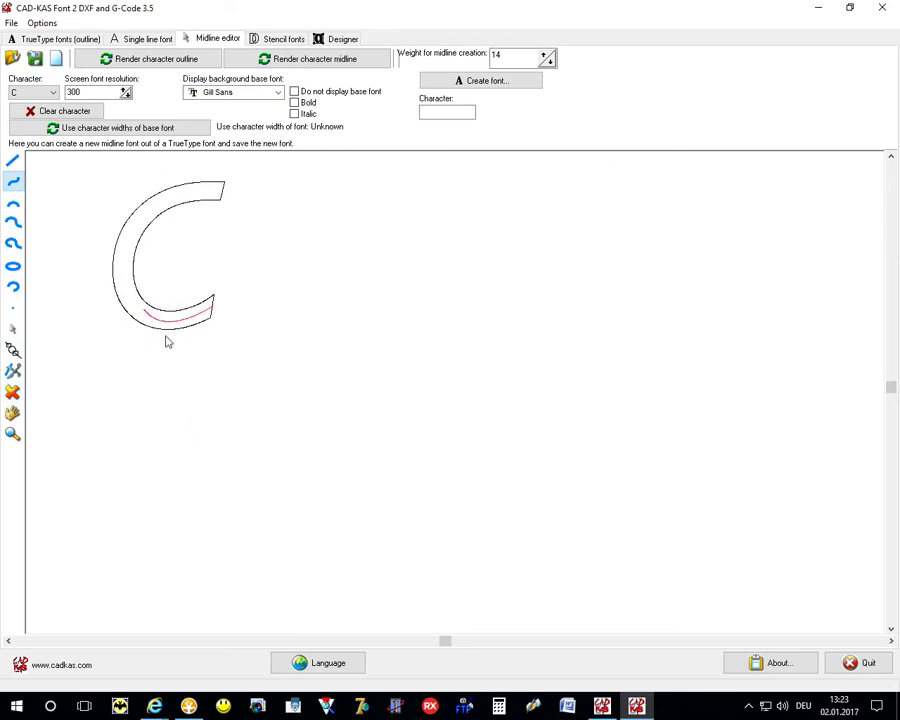
{"action": "left_click", "coordinate": [138, 227]}
{"action": "right_click", "coordinate": [80, 204]}
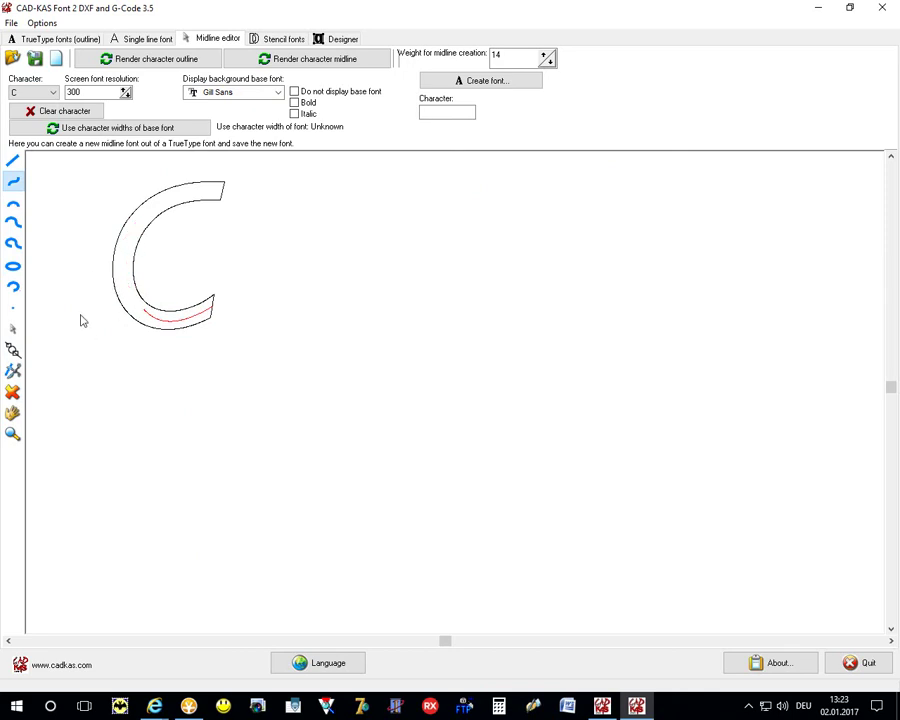
Step: Try another curve mode inside the C, cancel it, and delete the red bottom segment
{"action": "left_click", "coordinate": [16, 208]}
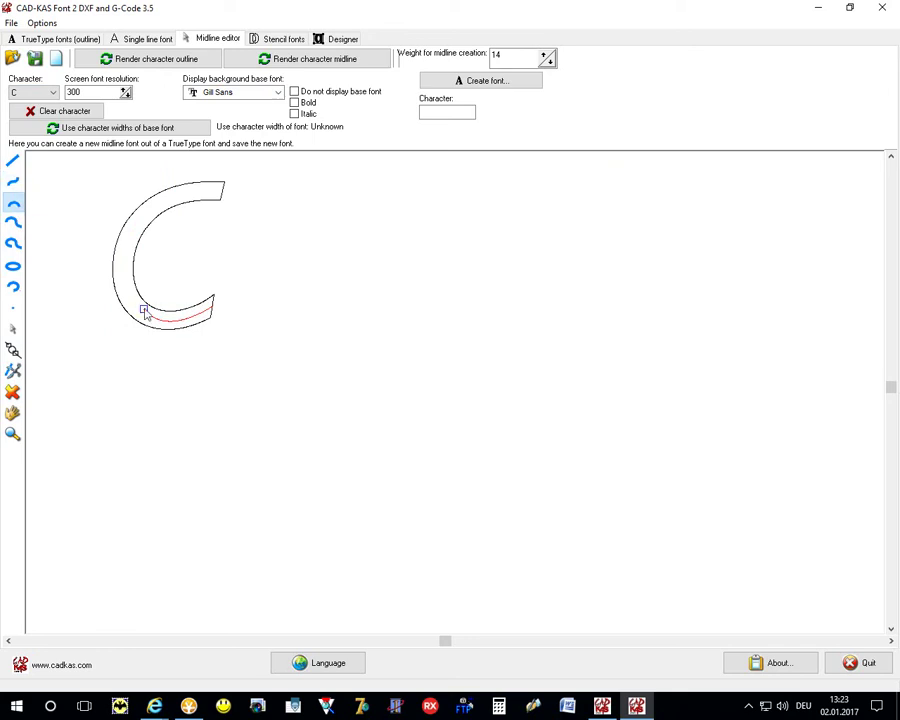
{"action": "left_click", "coordinate": [144, 314]}
{"action": "left_click", "coordinate": [132, 262]}
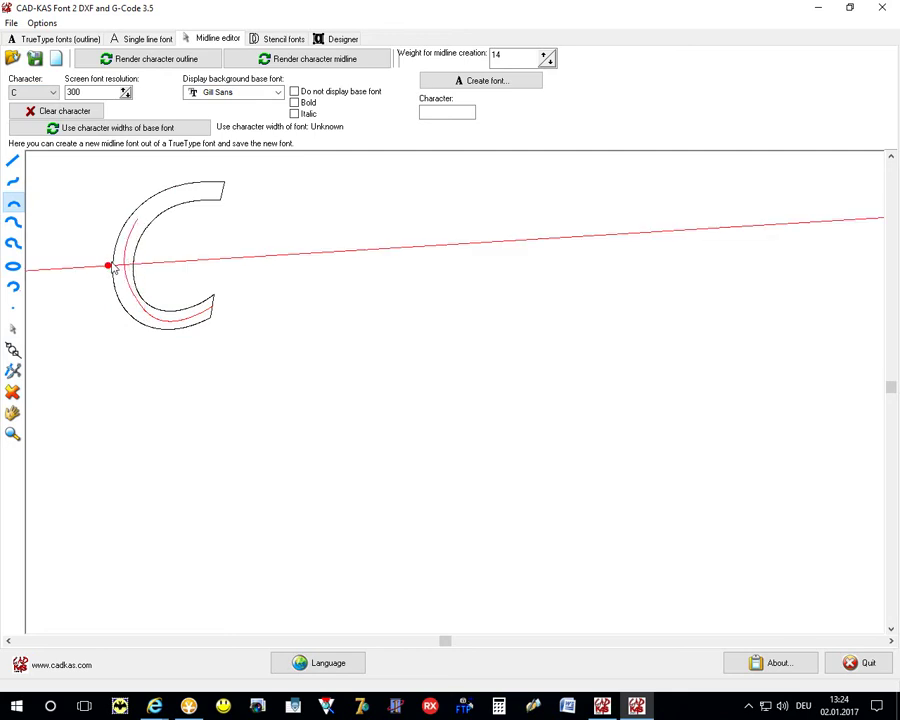
{"action": "right_click", "coordinate": [128, 262]}
{"action": "left_click", "coordinate": [12, 392]}
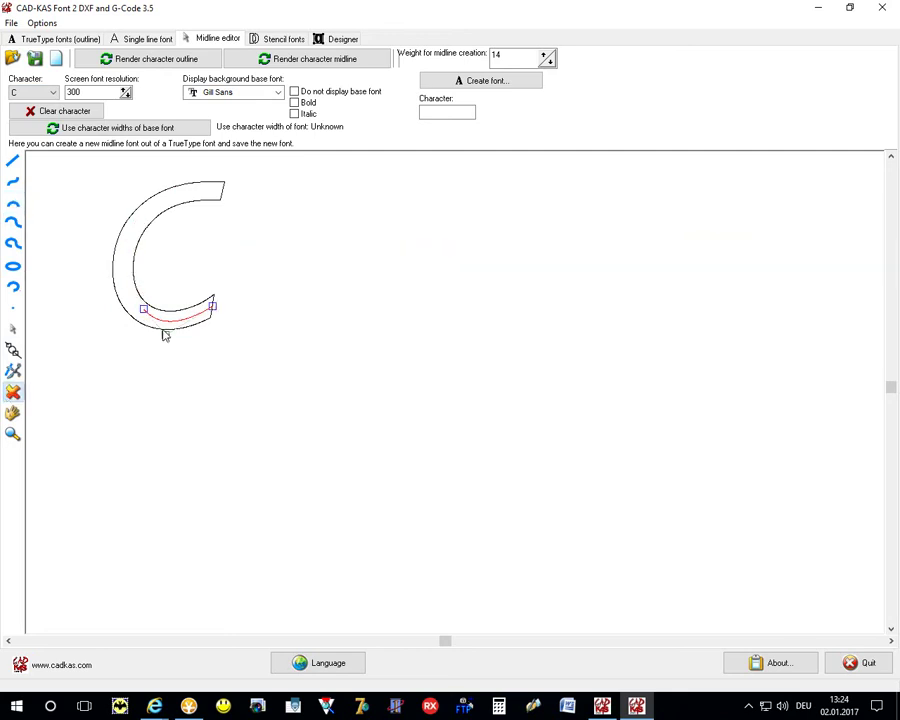
{"action": "left_click", "coordinate": [213, 310]}
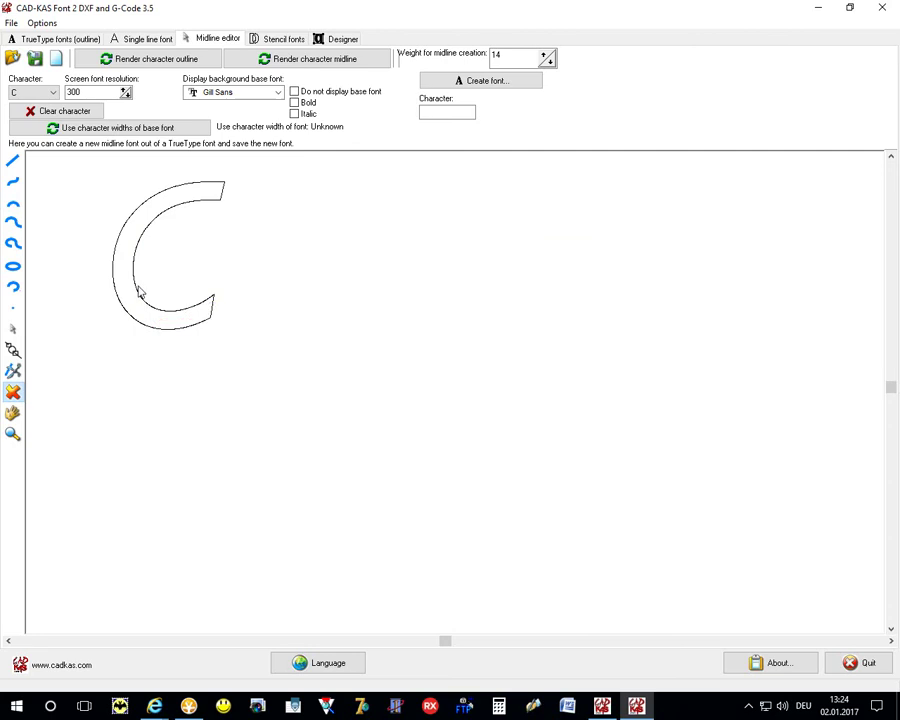
Step: Trace the C's full midline with the Symmetric bezier curve tool from lower tip to top
{"action": "left_click", "coordinate": [15, 205]}
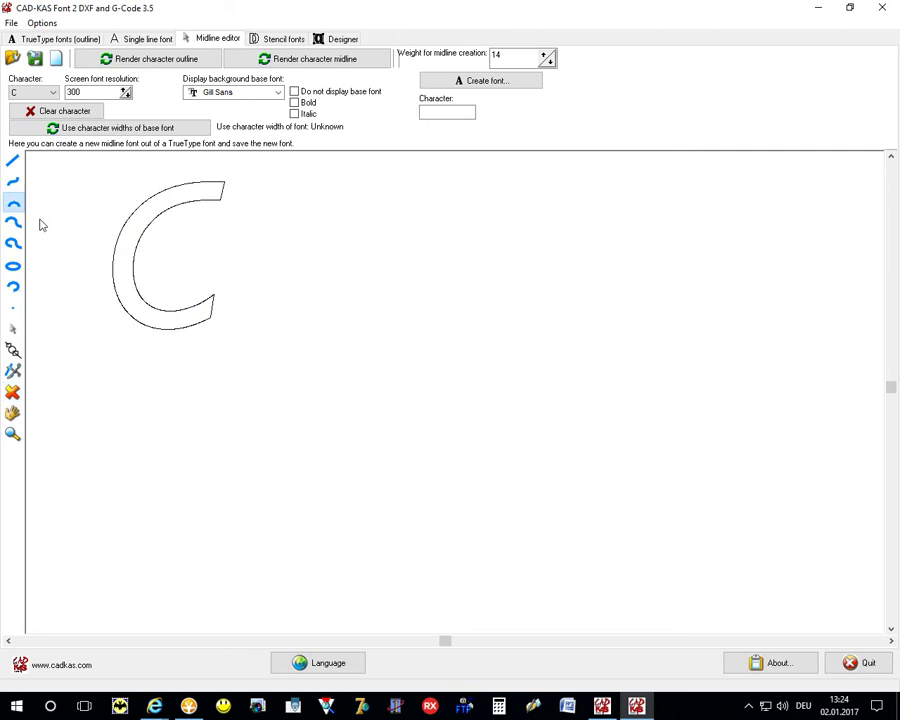
{"action": "left_click", "coordinate": [213, 310]}
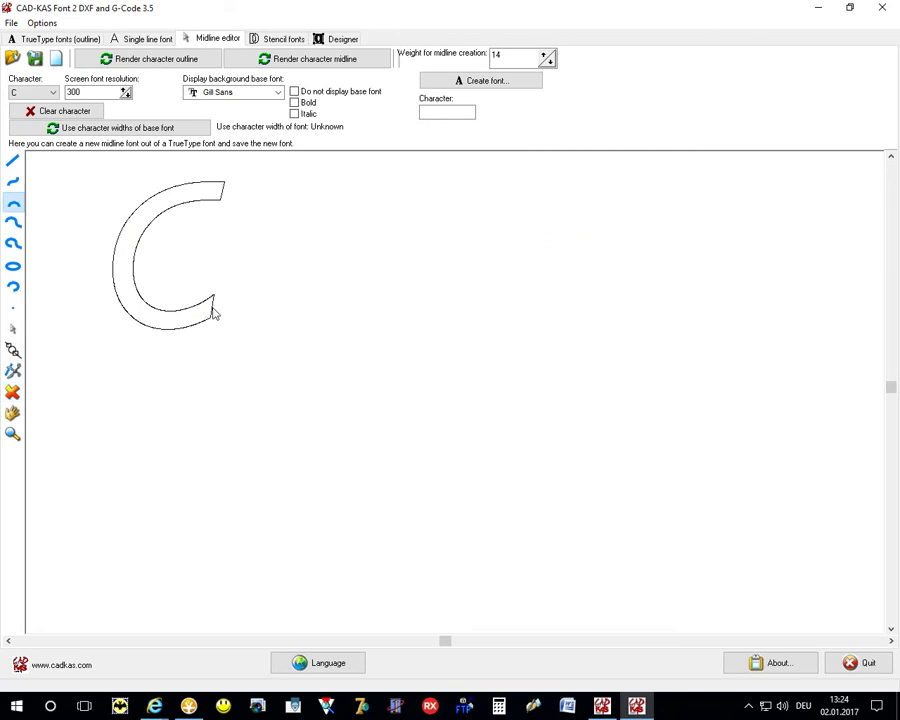
{"action": "left_click", "coordinate": [145, 315]}
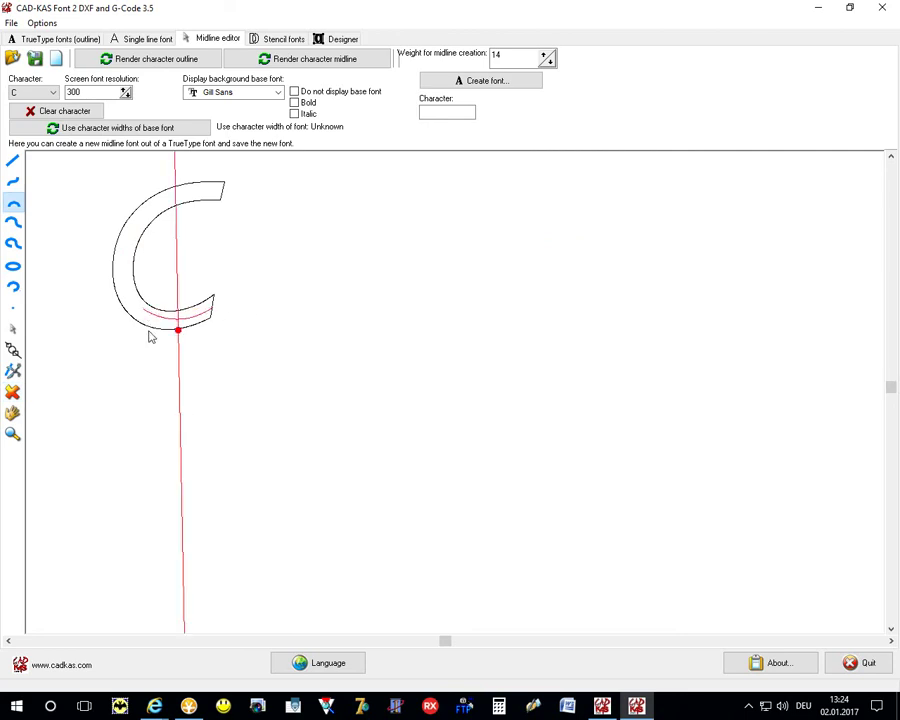
{"action": "left_click", "coordinate": [136, 236]}
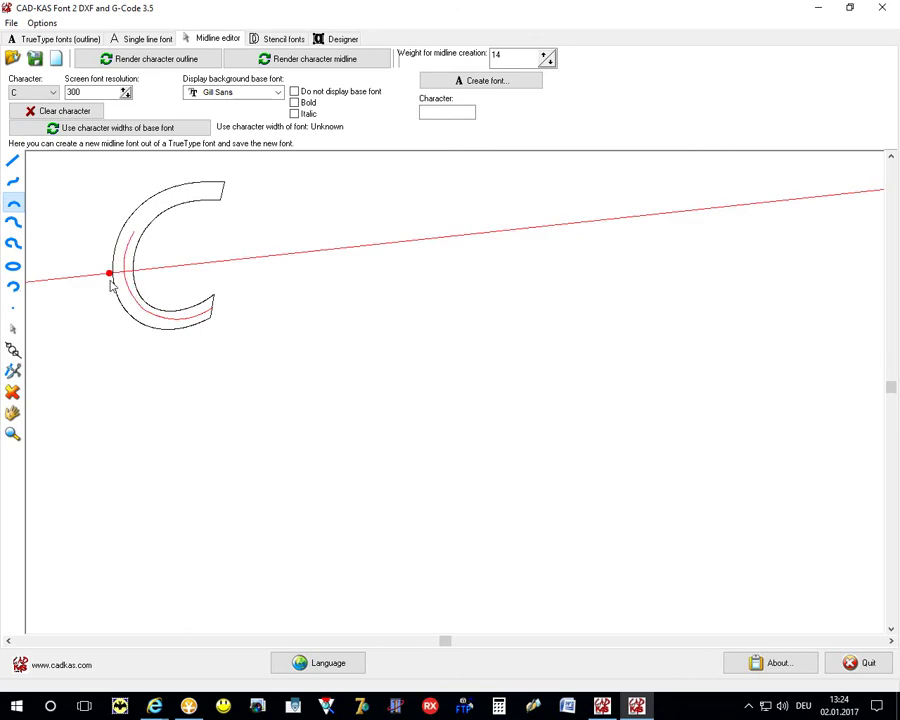
{"action": "left_click", "coordinate": [111, 284]}
{"action": "left_click", "coordinate": [223, 196]}
{"action": "left_click", "coordinate": [167, 181]}
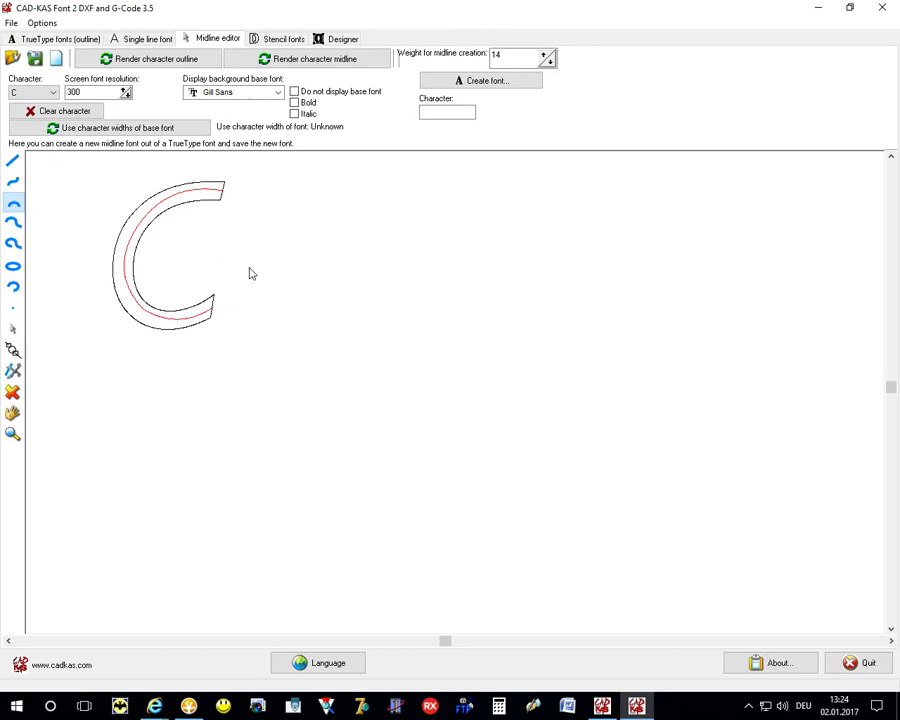
Step: Select letter D and draw its stem midline as a straight line
{"action": "left_click", "coordinate": [50, 93]}
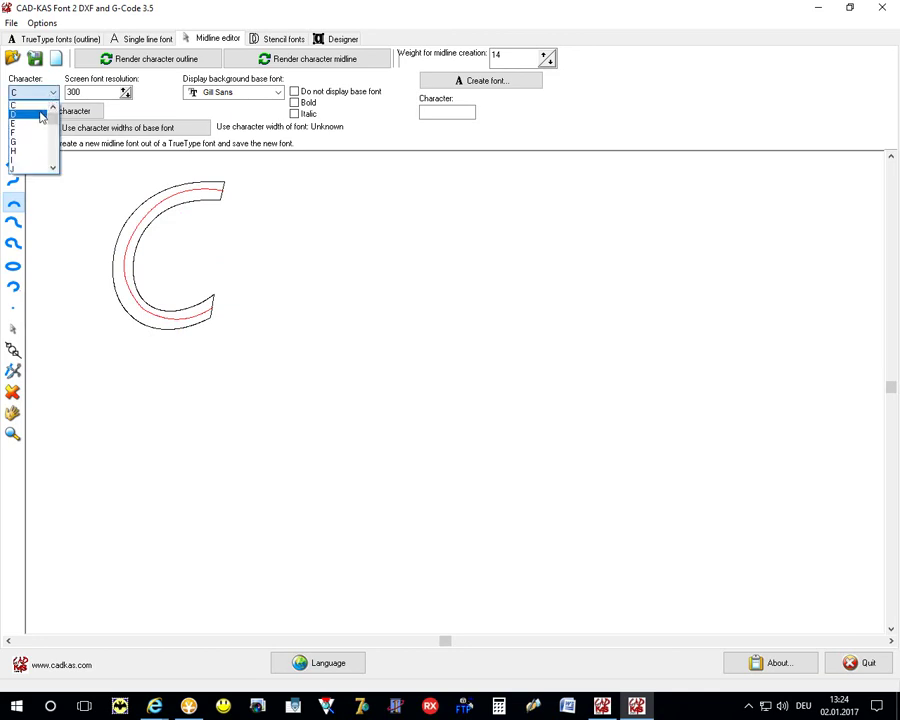
{"action": "left_click", "coordinate": [30, 112]}
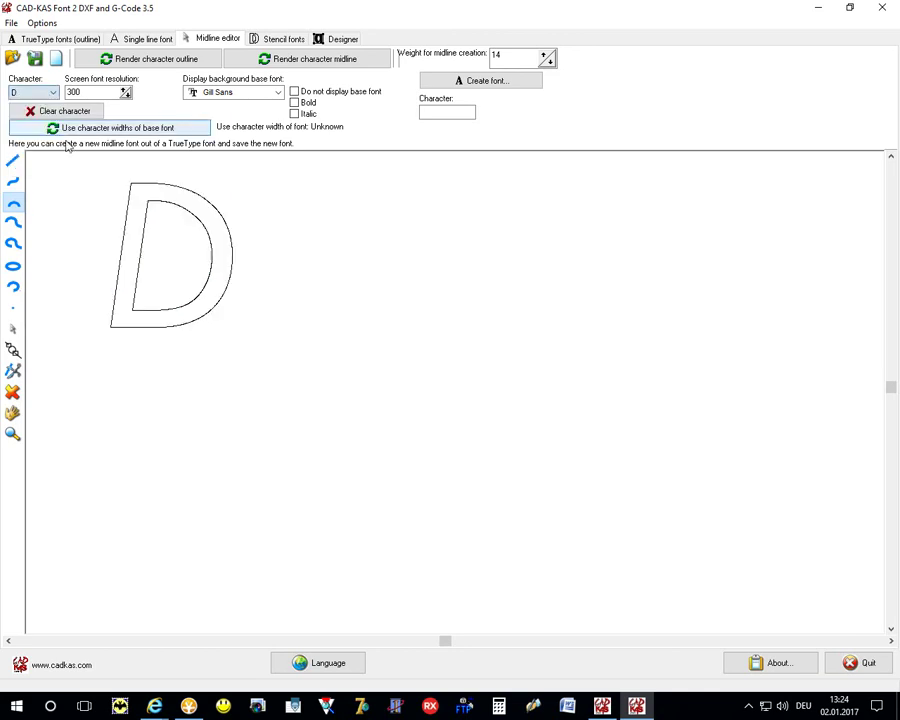
{"action": "left_click", "coordinate": [13, 160]}
{"action": "left_click", "coordinate": [120, 322]}
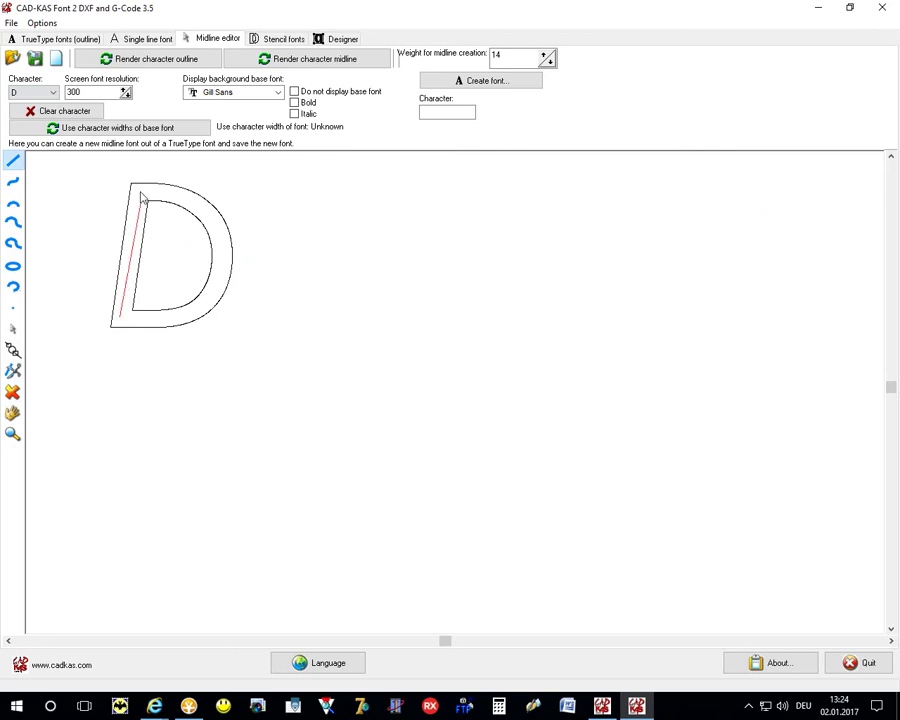
{"action": "left_click", "coordinate": [138, 187]}
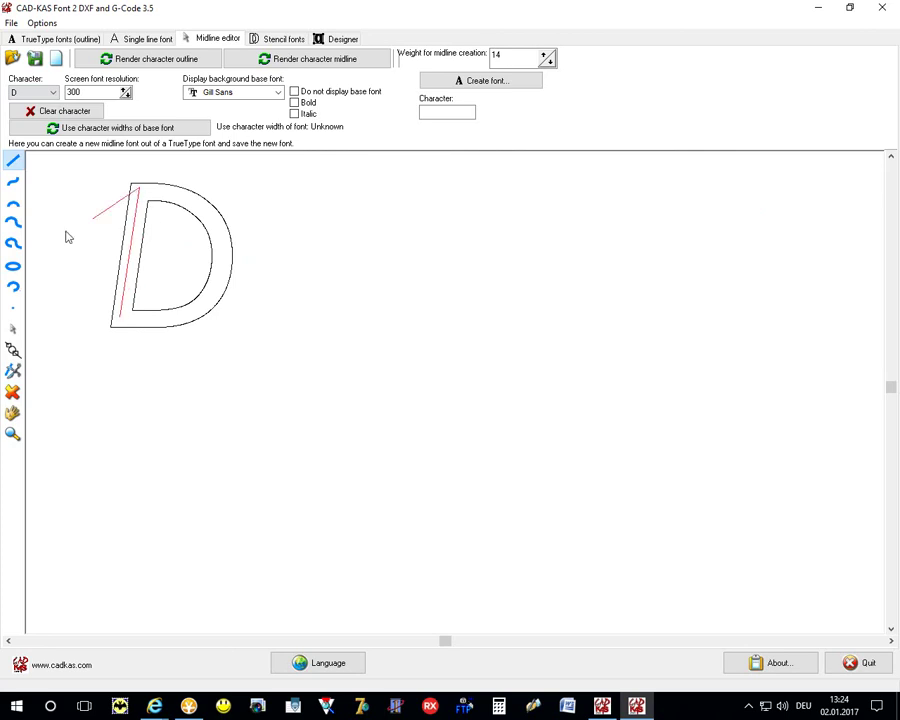
Step: Draw the D's bowl midline as a curve closing back at the lower left
{"action": "left_click", "coordinate": [13, 224]}
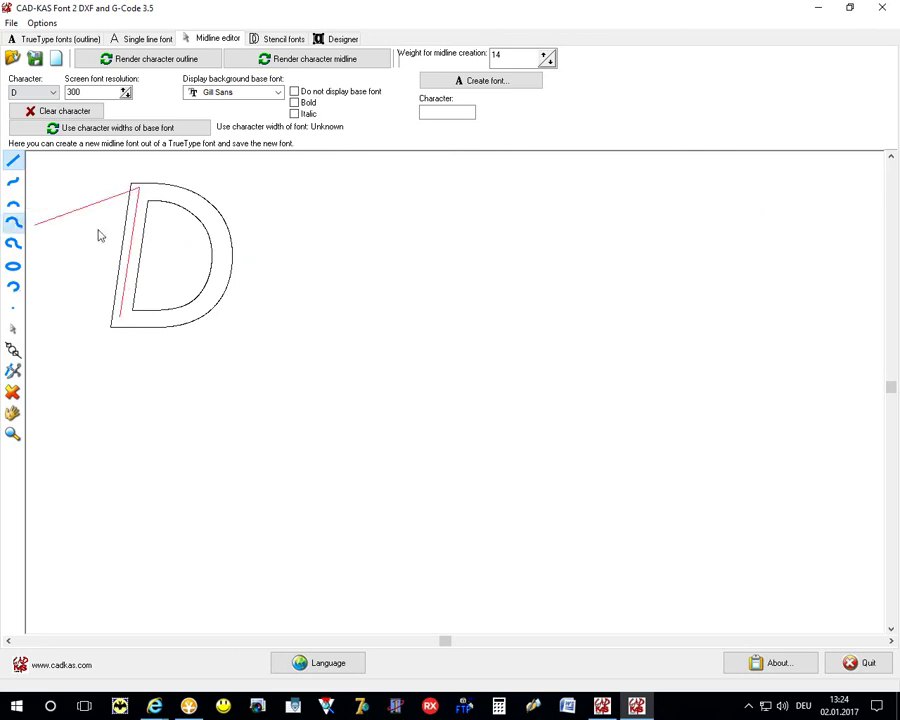
{"action": "left_click", "coordinate": [218, 278]}
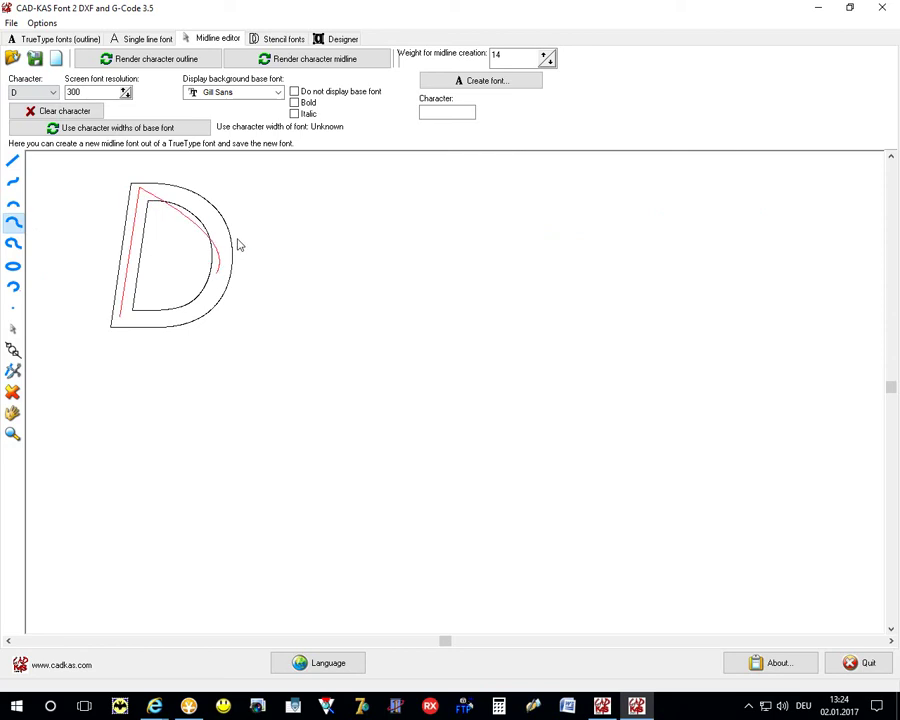
{"action": "left_click", "coordinate": [235, 203]}
{"action": "left_click", "coordinate": [119, 322]}
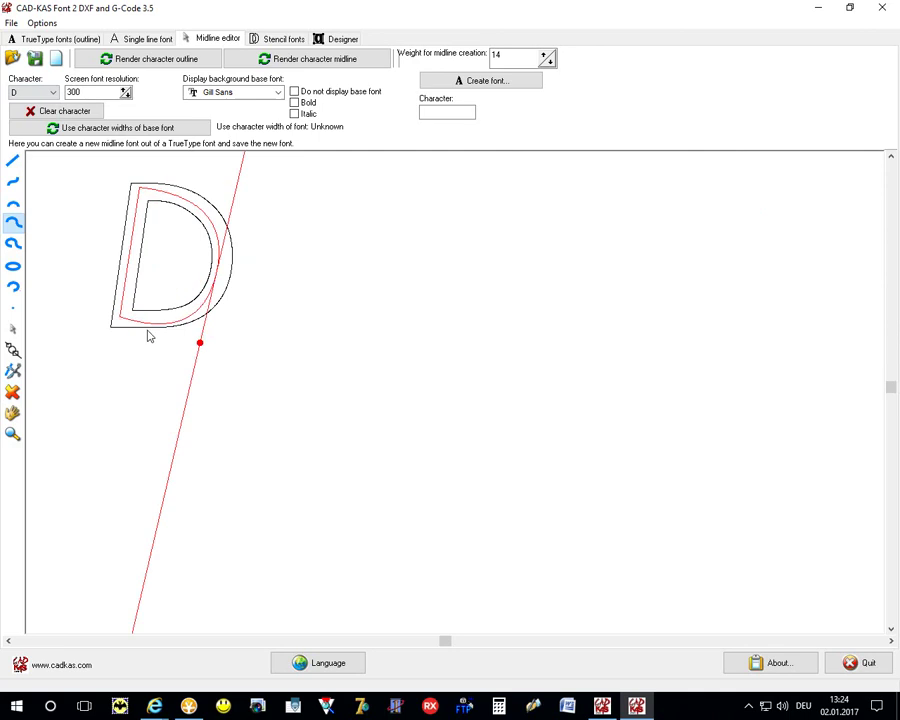
{"action": "right_click", "coordinate": [144, 322]}
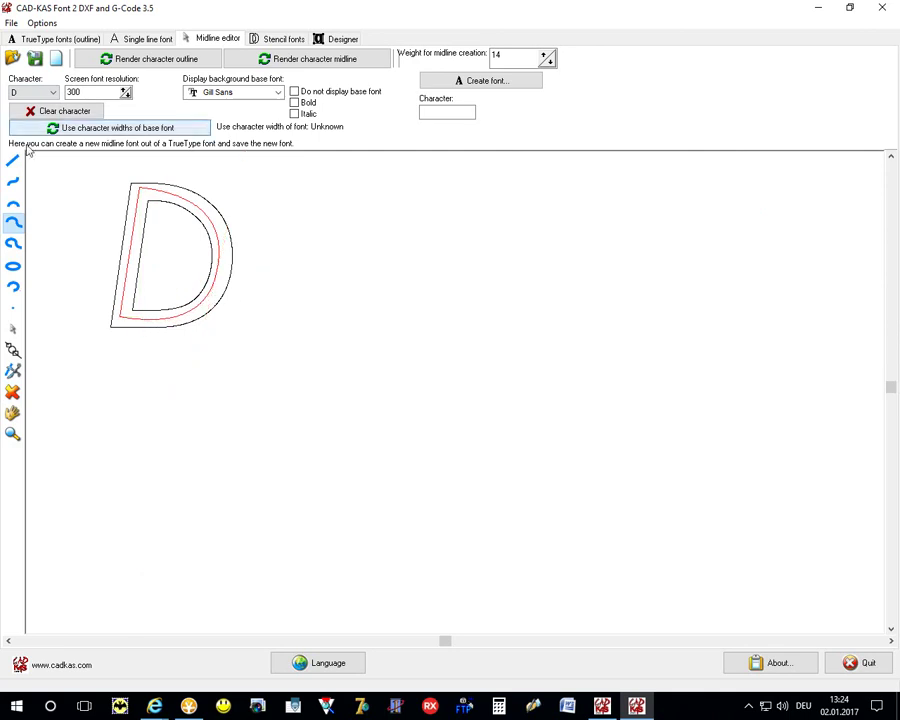
Step: Cancel saving the midline font and return to the single-line text hello in Roman
{"action": "left_click", "coordinate": [36, 59]}
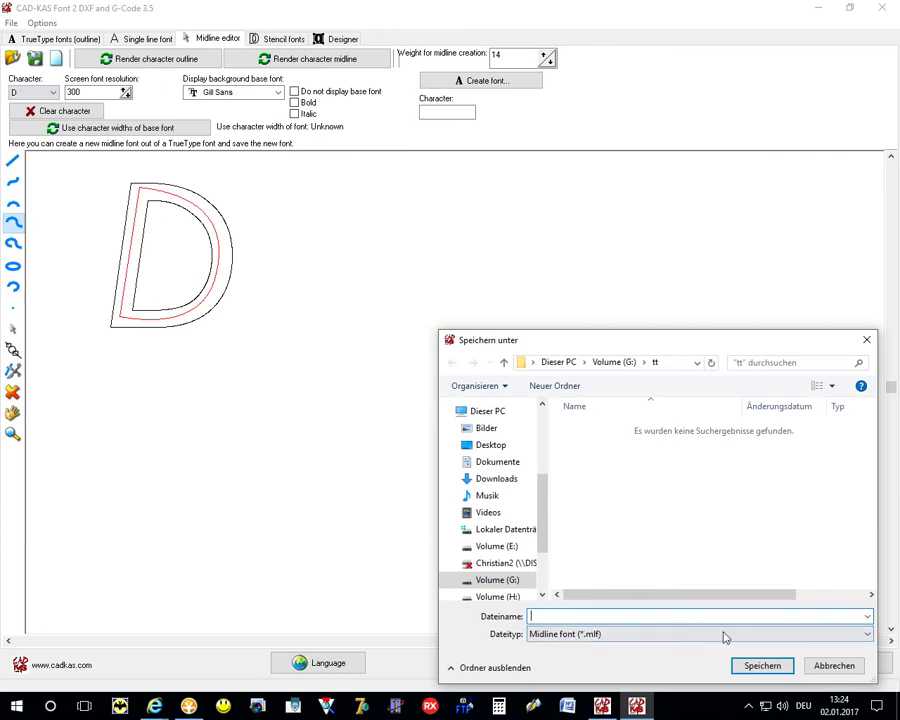
{"action": "left_click", "coordinate": [830, 664]}
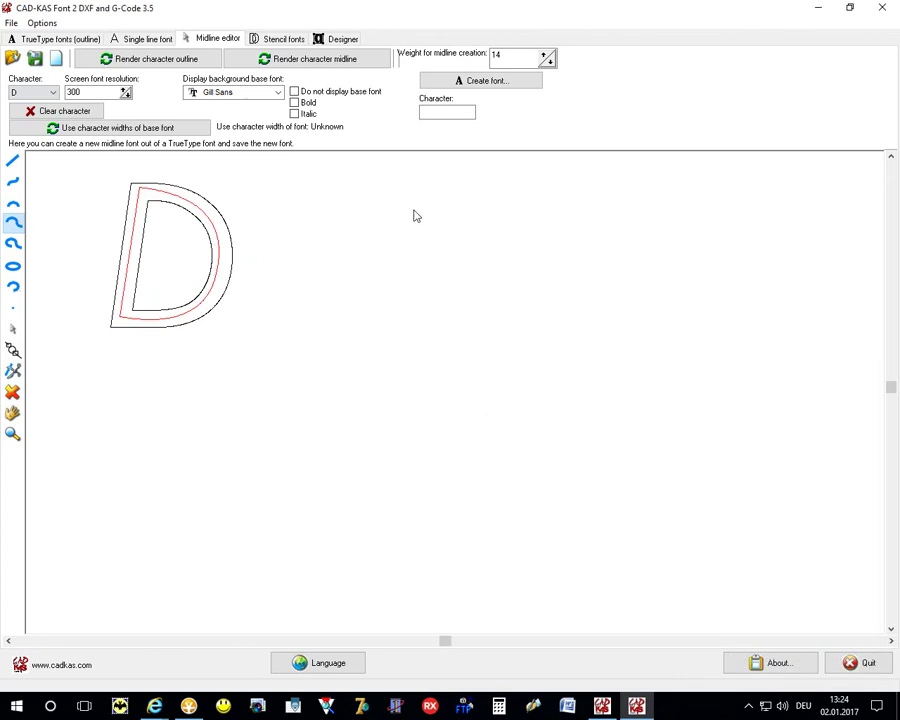
{"action": "left_click", "coordinate": [138, 38]}
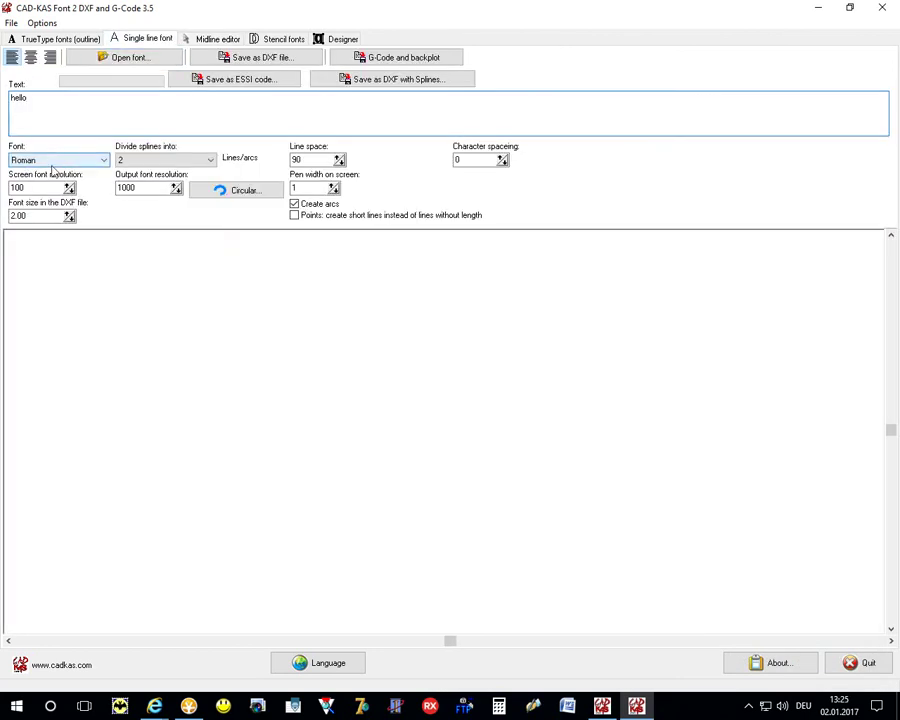
Step: Replace the text with ADC, export it as G:\tt\tt.dxf, and open it in AutoCAD LT
{"action": "double_click", "coordinate": [56, 114]}
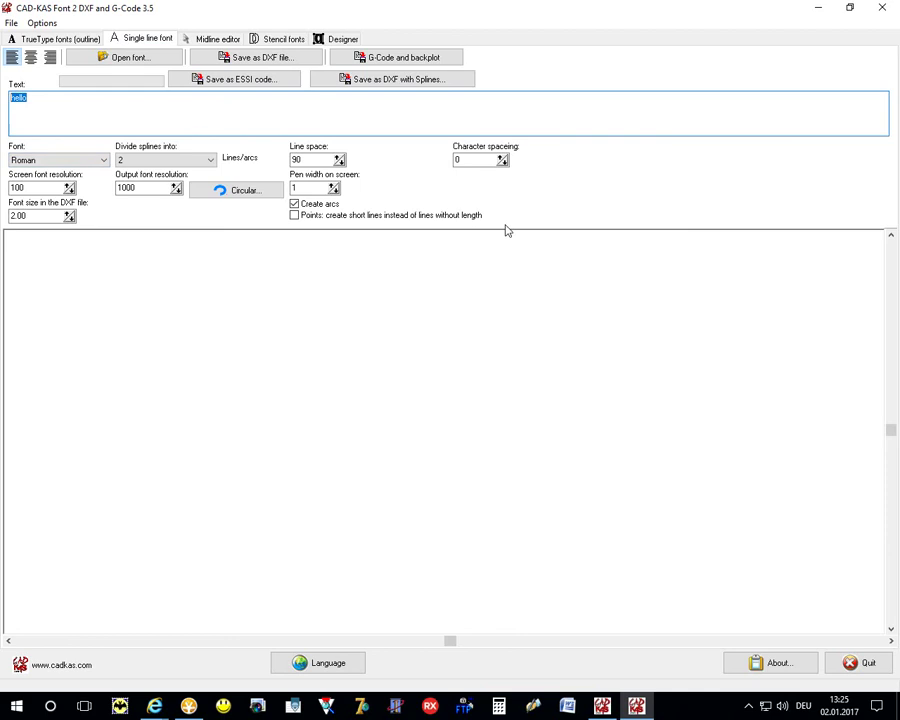
{"action": "type", "text": "a"}
{"action": "type", "text": "ADC"}
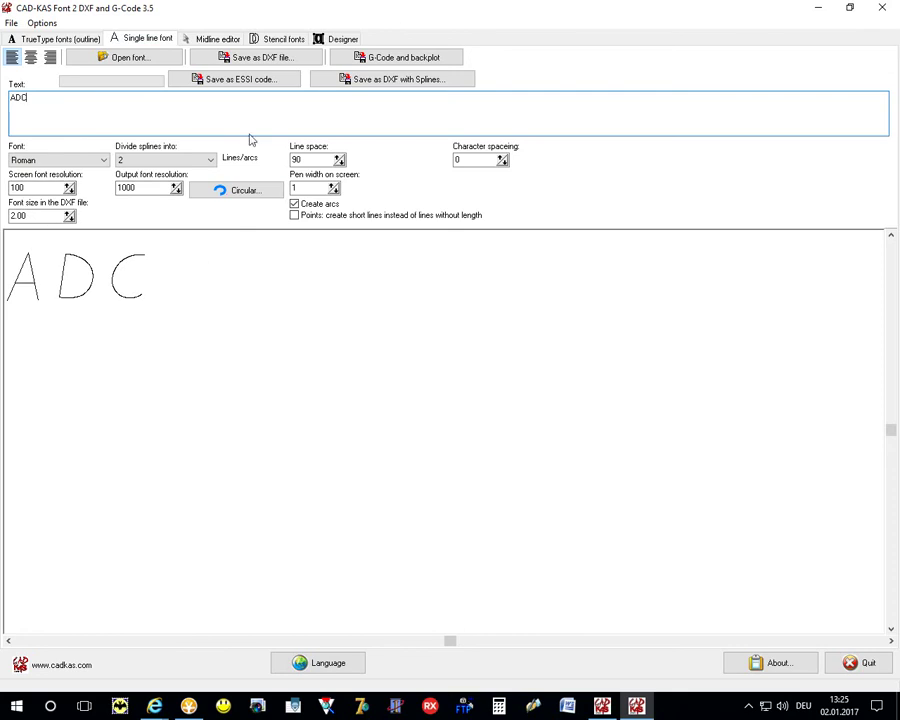
{"action": "left_click", "coordinate": [256, 60]}
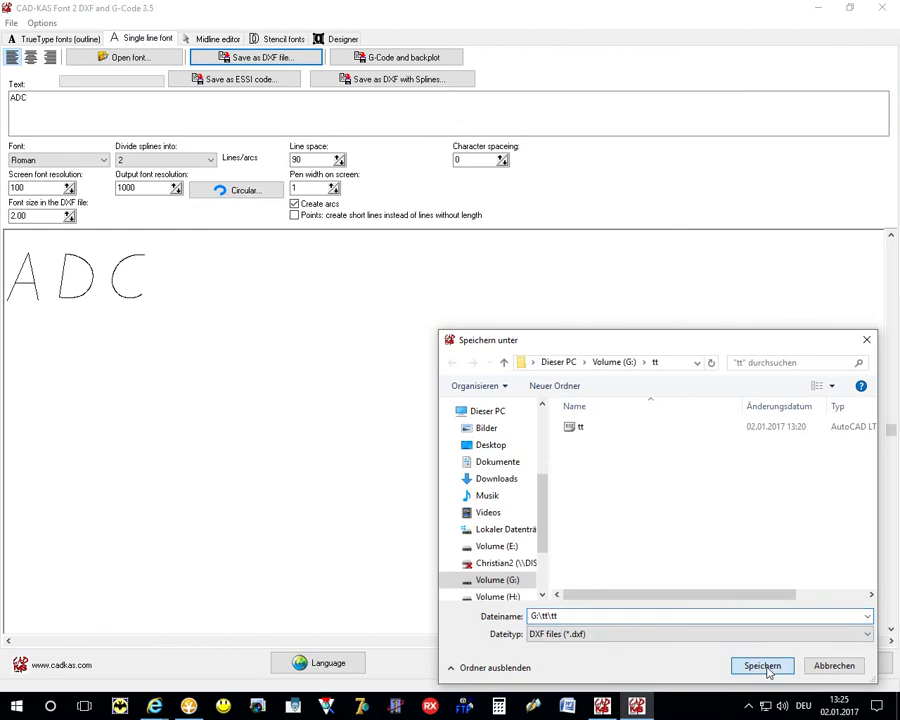
{"action": "left_click", "coordinate": [765, 669]}
{"action": "left_click", "coordinate": [189, 706]}
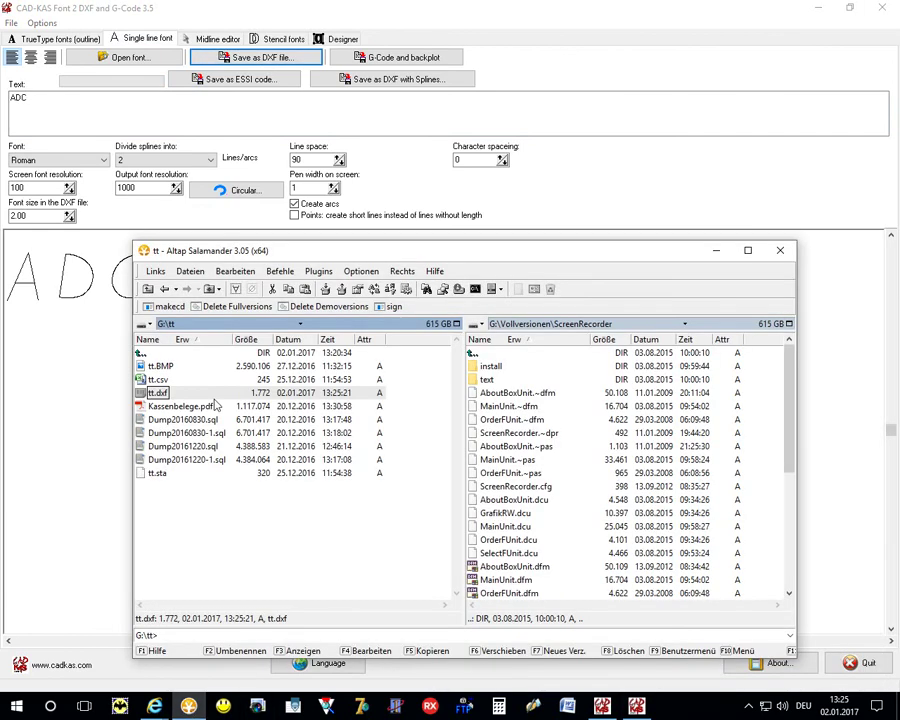
{"action": "double_click", "coordinate": [158, 393]}
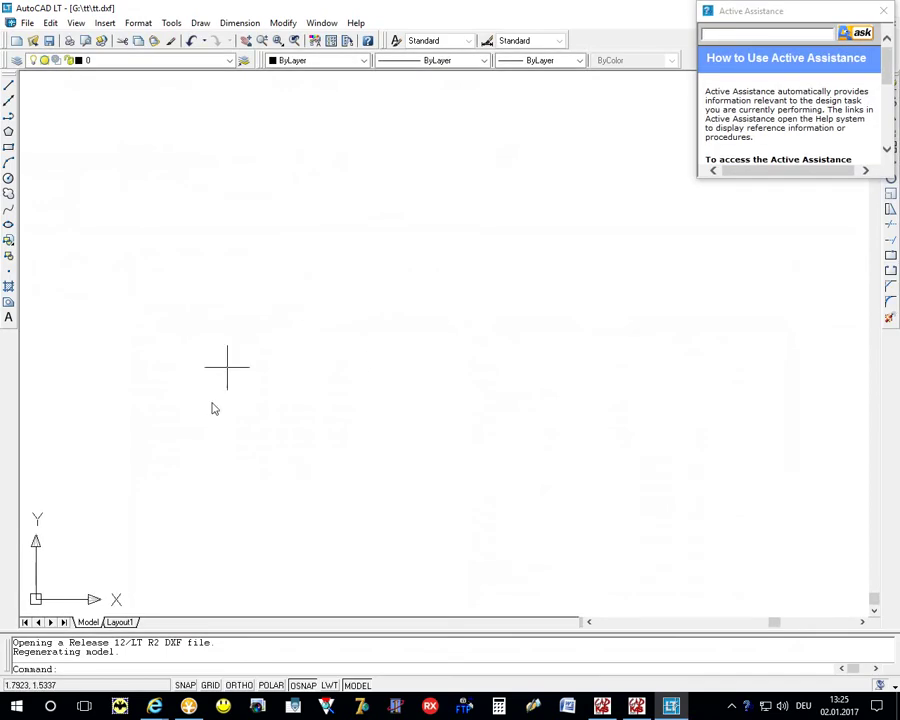
Step: View tt.dxf on Layout1, then close AutoCAD LT without saving
{"action": "left_click", "coordinate": [120, 622]}
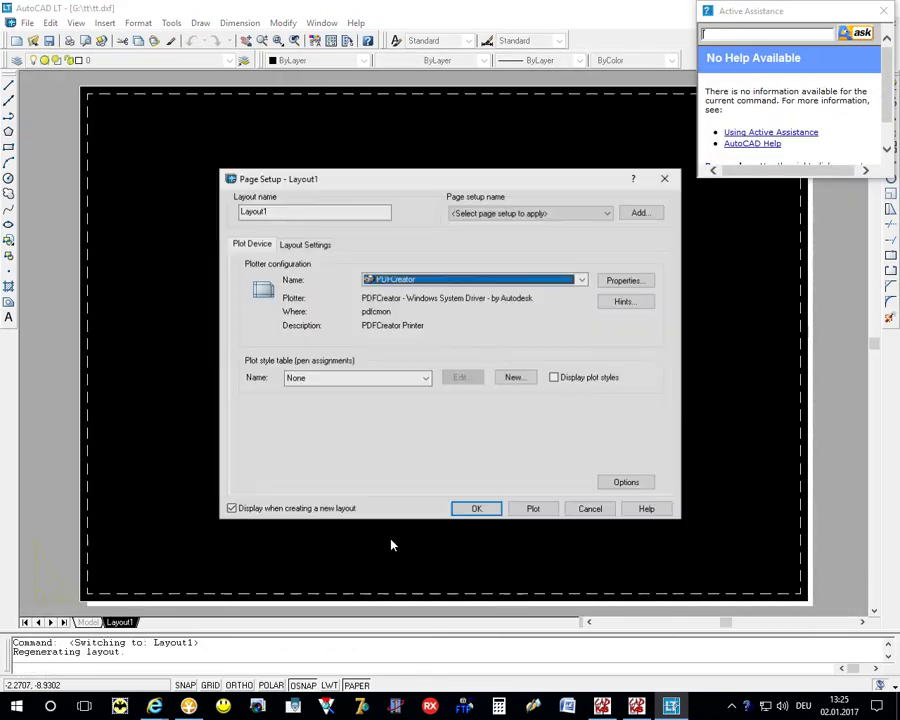
{"action": "left_click", "coordinate": [478, 510]}
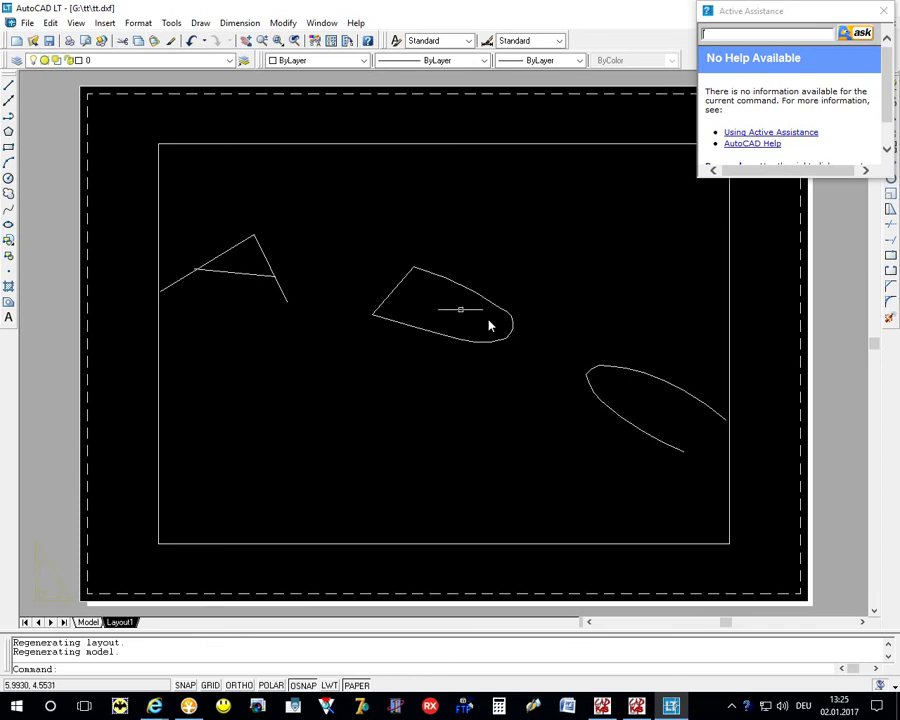
{"action": "key", "text": "alt+F4"}
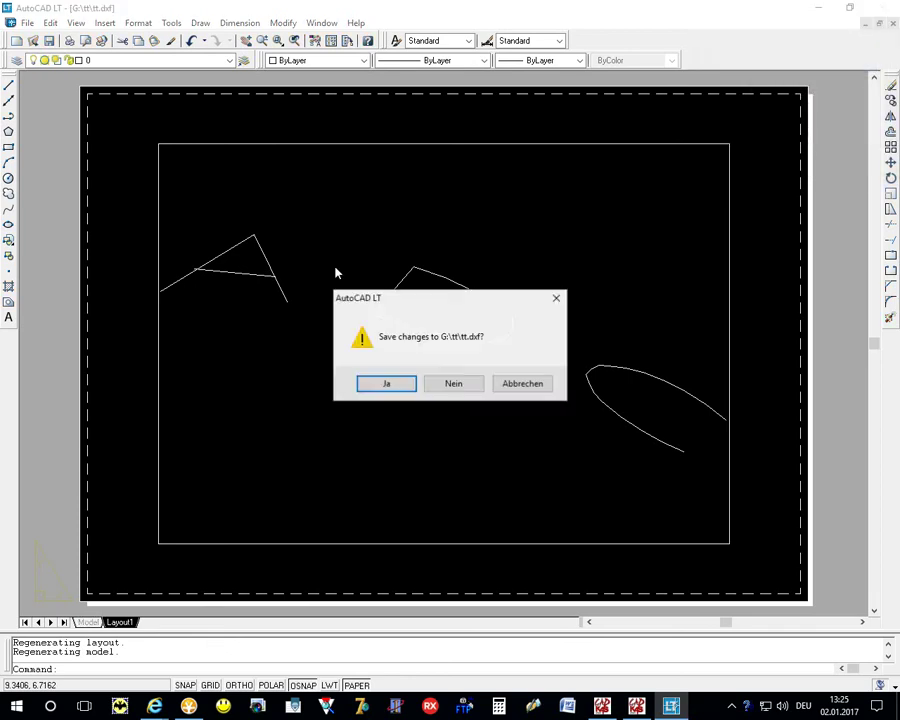
{"action": "left_click", "coordinate": [474, 387]}
Step: Toggle circular text on and back off, leaving its settings unchanged
{"action": "left_click", "coordinate": [240, 190]}
{"action": "left_click", "coordinate": [250, 210]}
{"action": "left_click", "coordinate": [250, 210]}
{"action": "left_click", "coordinate": [350, 382]}
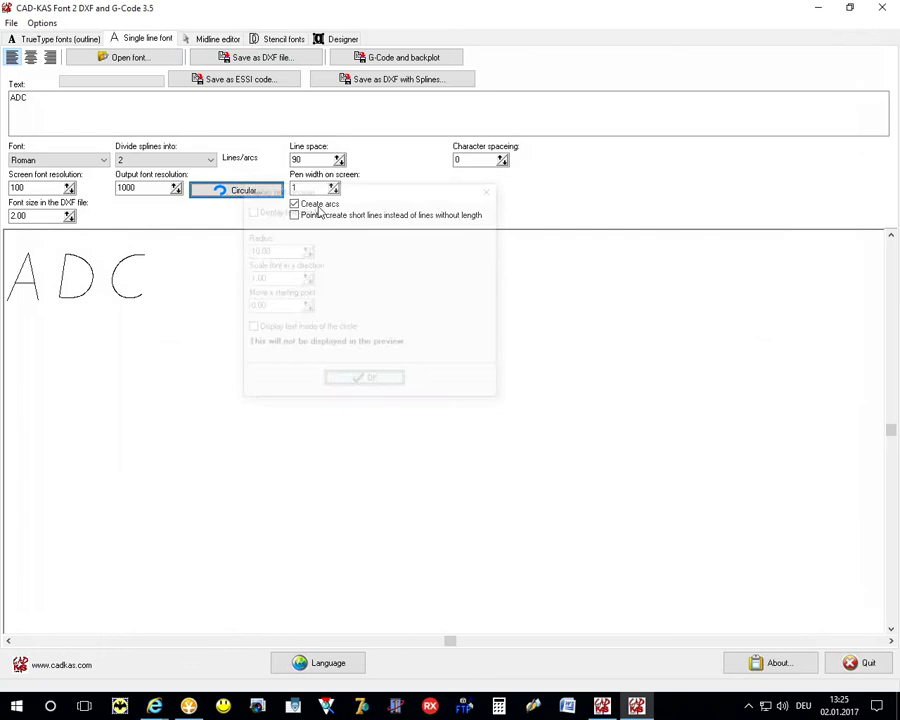
{"action": "left_click", "coordinate": [396, 59]}
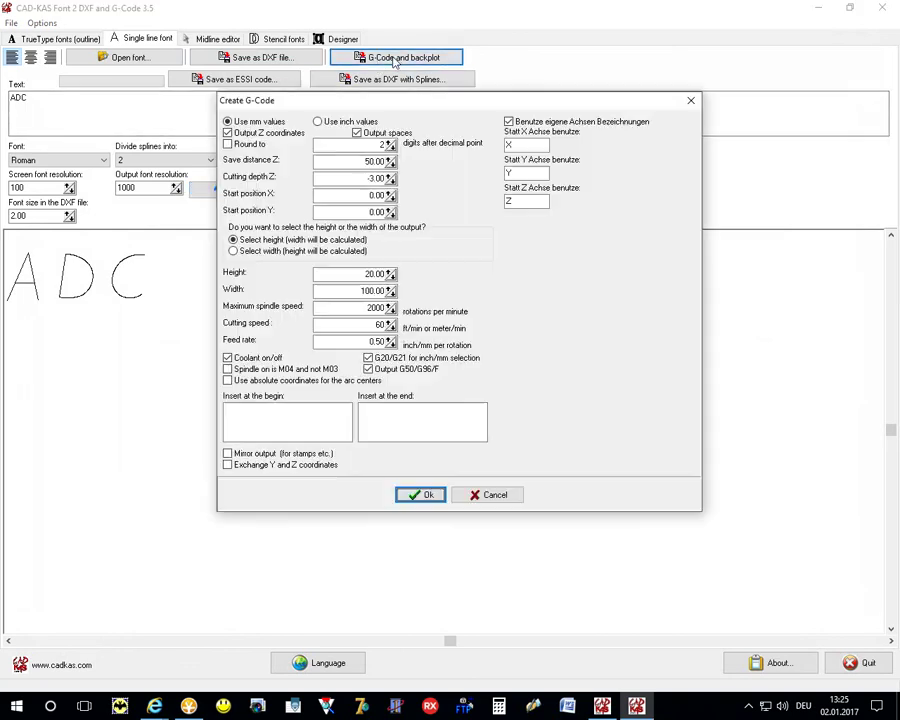
{"action": "left_click", "coordinate": [420, 494]}
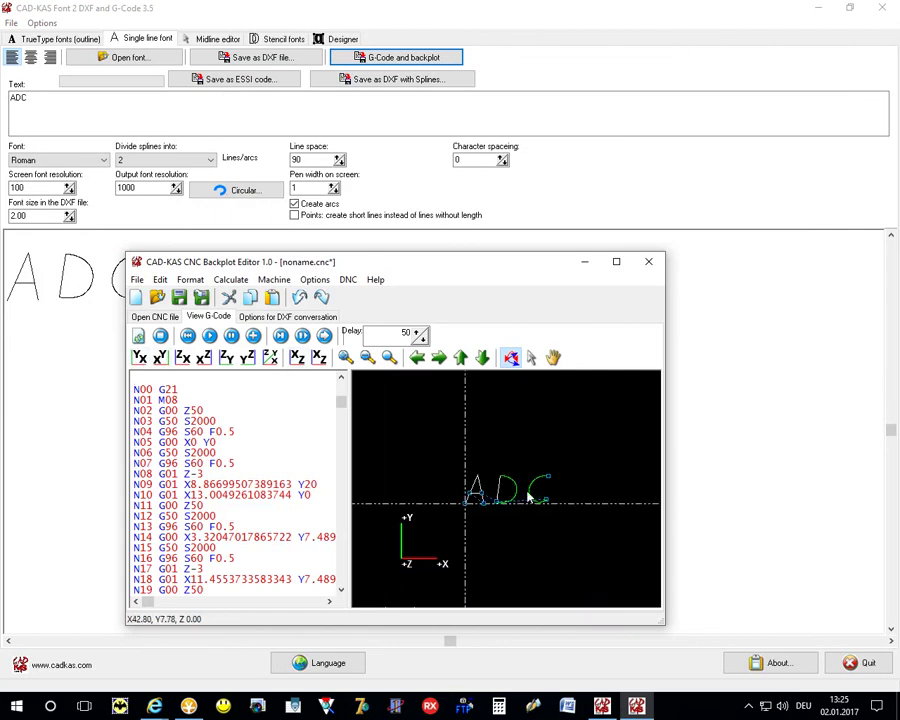
{"action": "left_click", "coordinate": [649, 263]}
{"action": "left_click", "coordinate": [512, 404]}
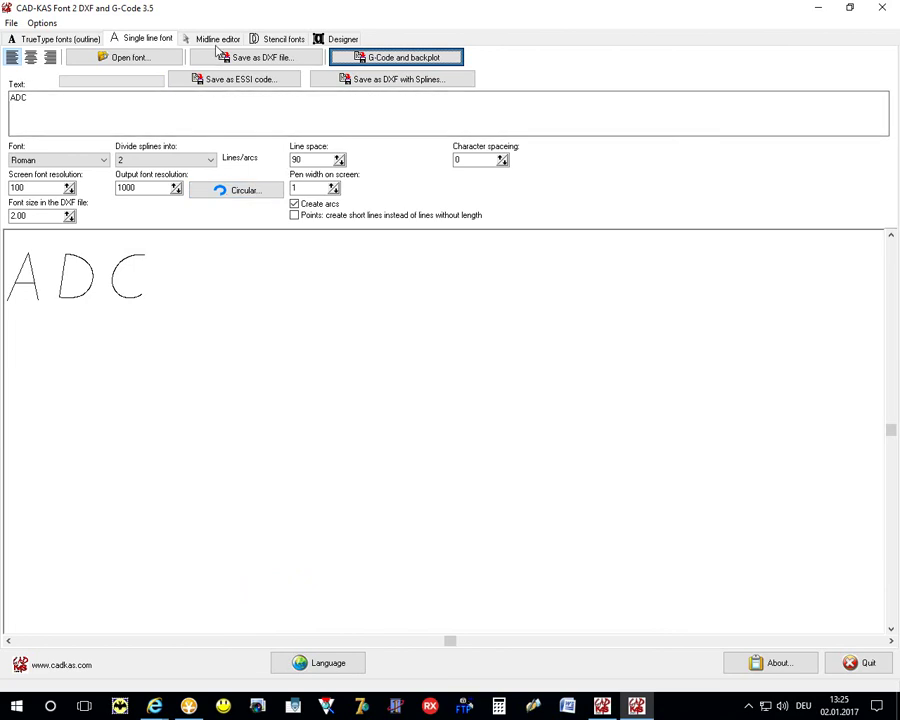
Step: Enter 'Hello' as Arial stencil text, toggling 'Only use apertures if needed' off and back on
{"action": "left_click", "coordinate": [272, 40]}
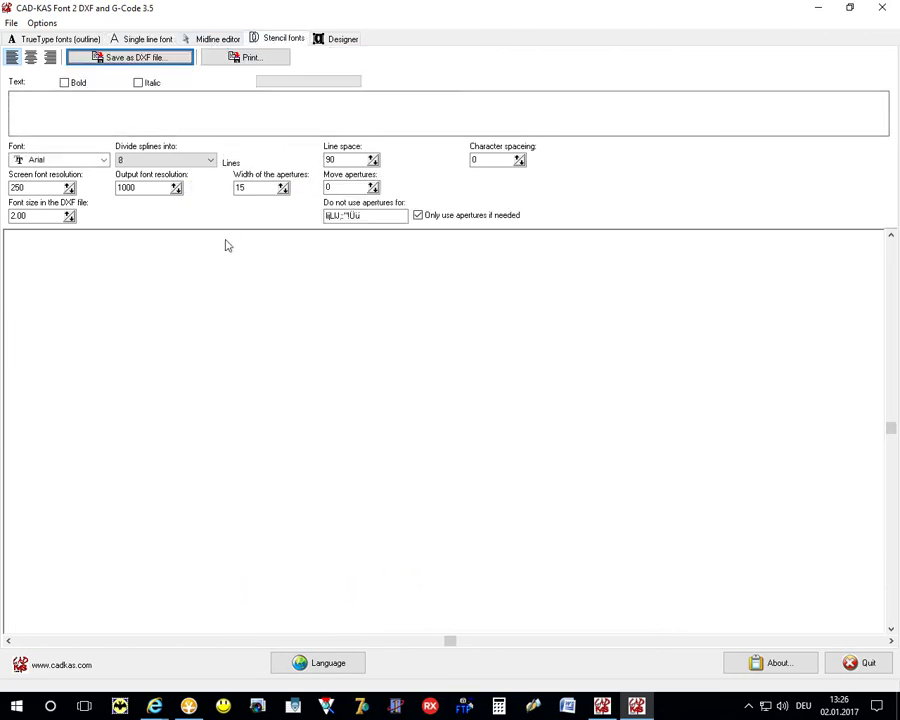
{"action": "left_click", "coordinate": [142, 114]}
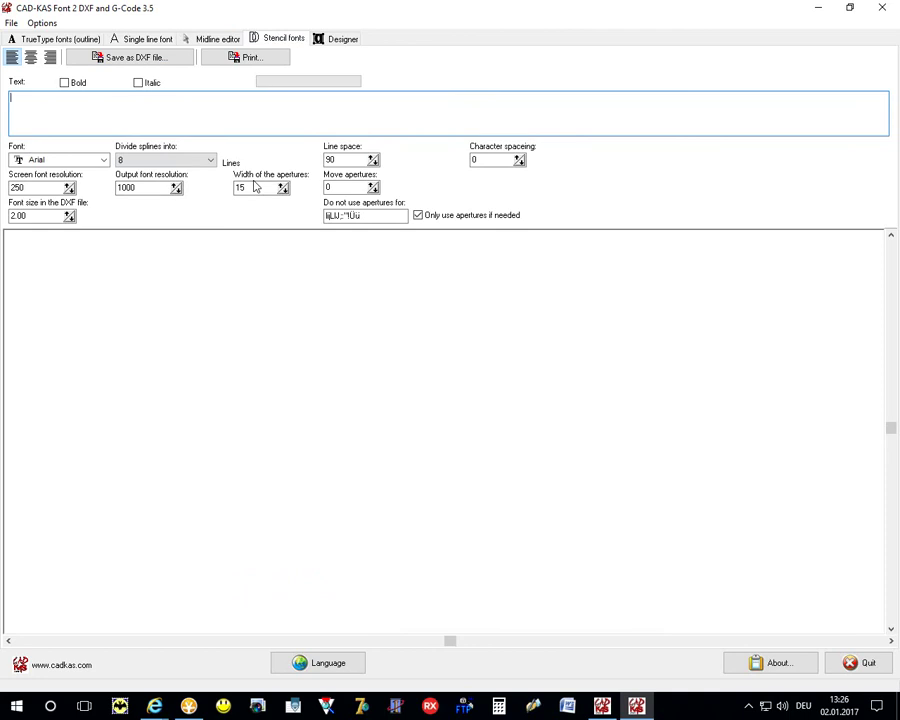
{"action": "type", "text": "He"}
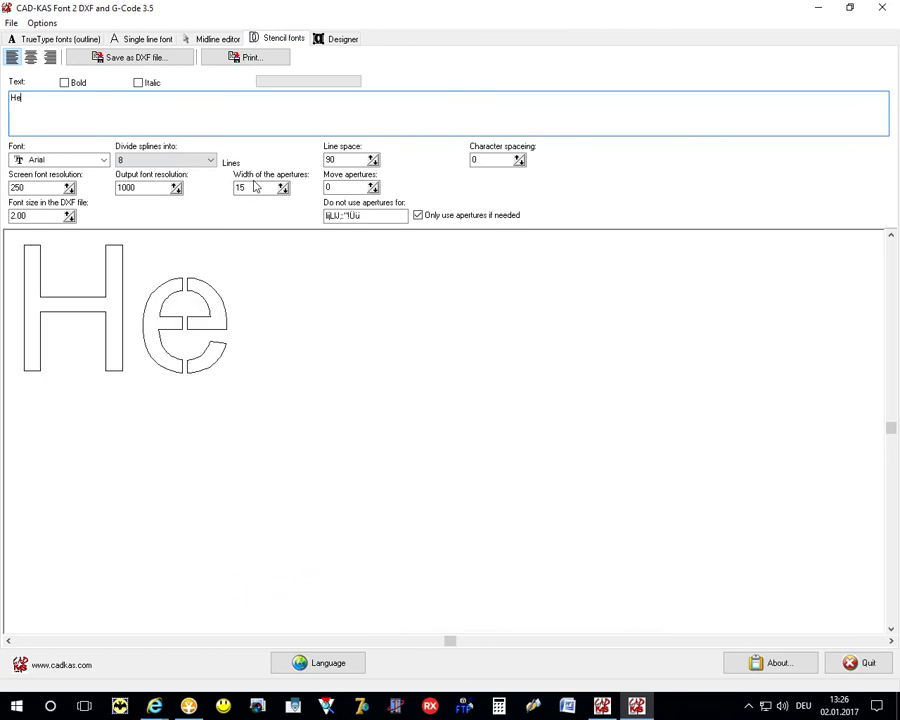
{"action": "type", "text": "llo"}
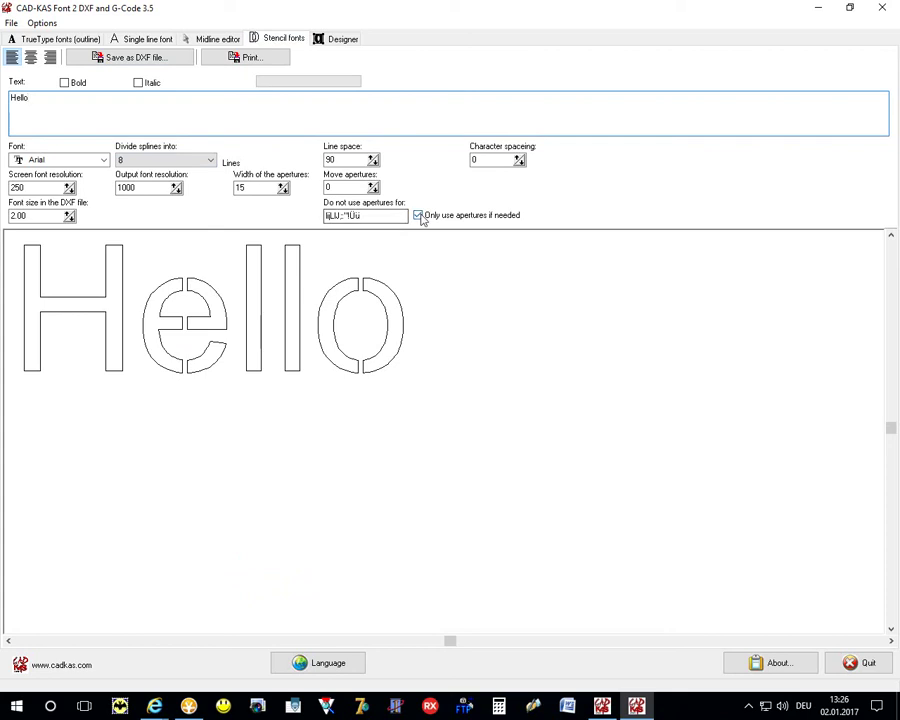
{"action": "left_click", "coordinate": [418, 216]}
{"action": "left_click", "coordinate": [416, 220]}
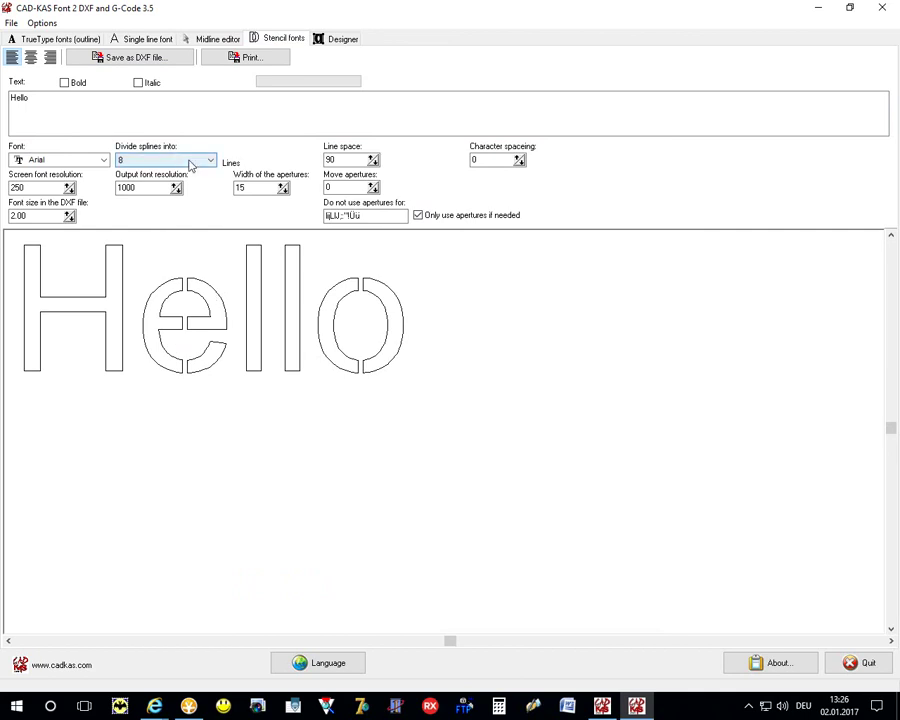
{"action": "left_click", "coordinate": [67, 87]}
{"action": "left_click", "coordinate": [66, 85]}
{"action": "left_click", "coordinate": [139, 84]}
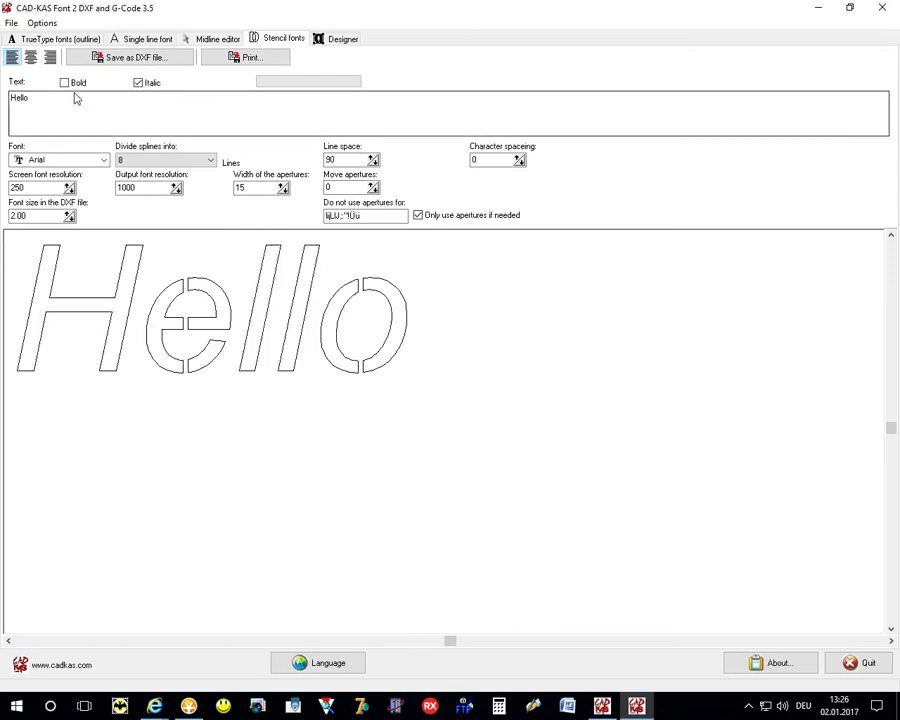
{"action": "left_click", "coordinate": [140, 84]}
{"action": "left_click", "coordinate": [64, 84]}
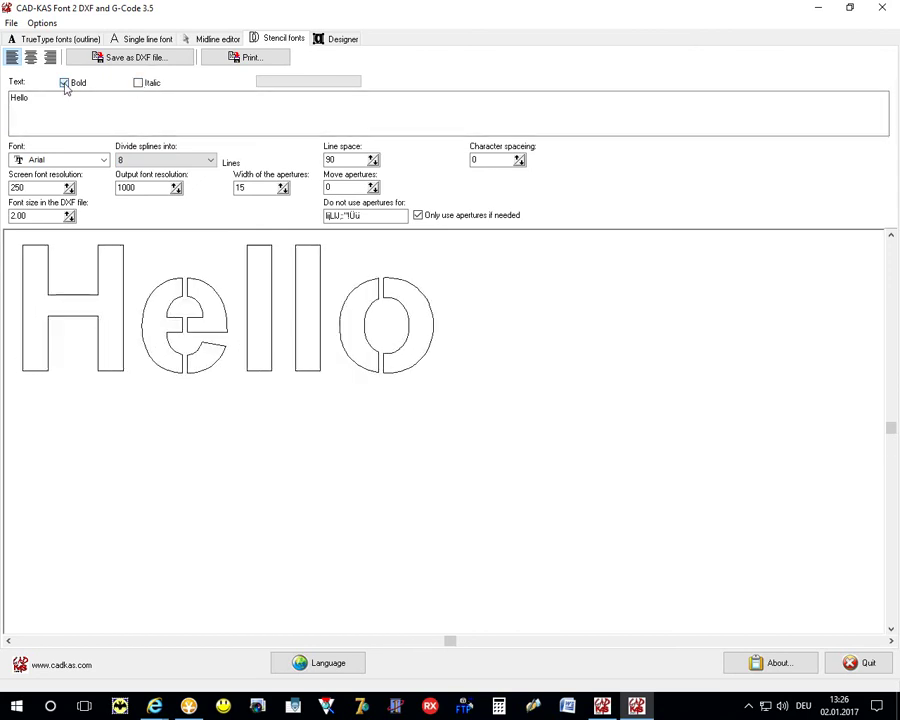
{"action": "left_click", "coordinate": [141, 85]}
{"action": "left_click", "coordinate": [65, 84]}
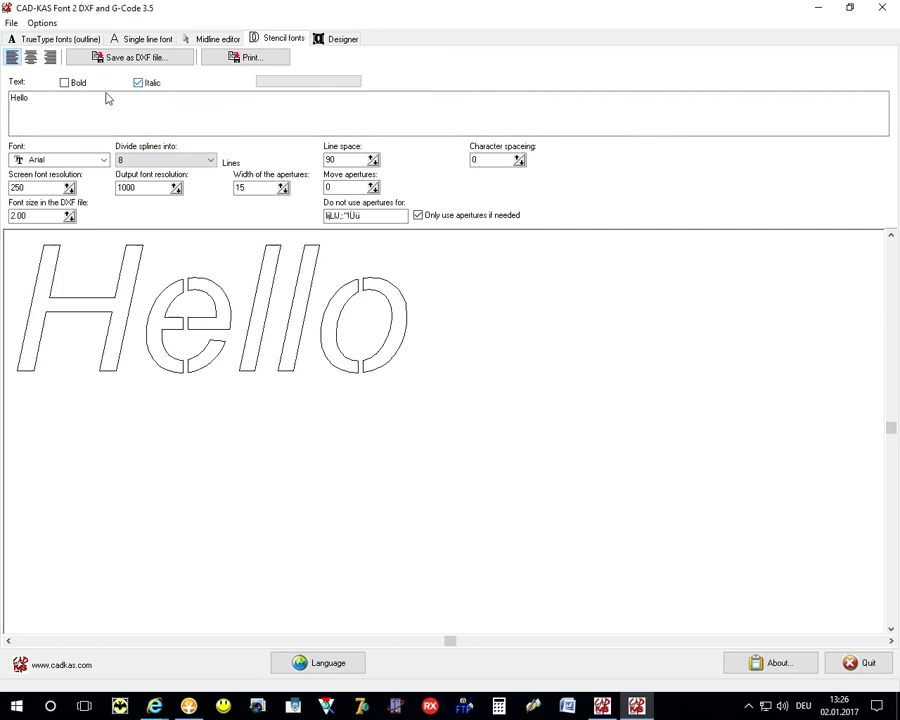
{"action": "left_click", "coordinate": [65, 84]}
{"action": "left_click", "coordinate": [139, 84]}
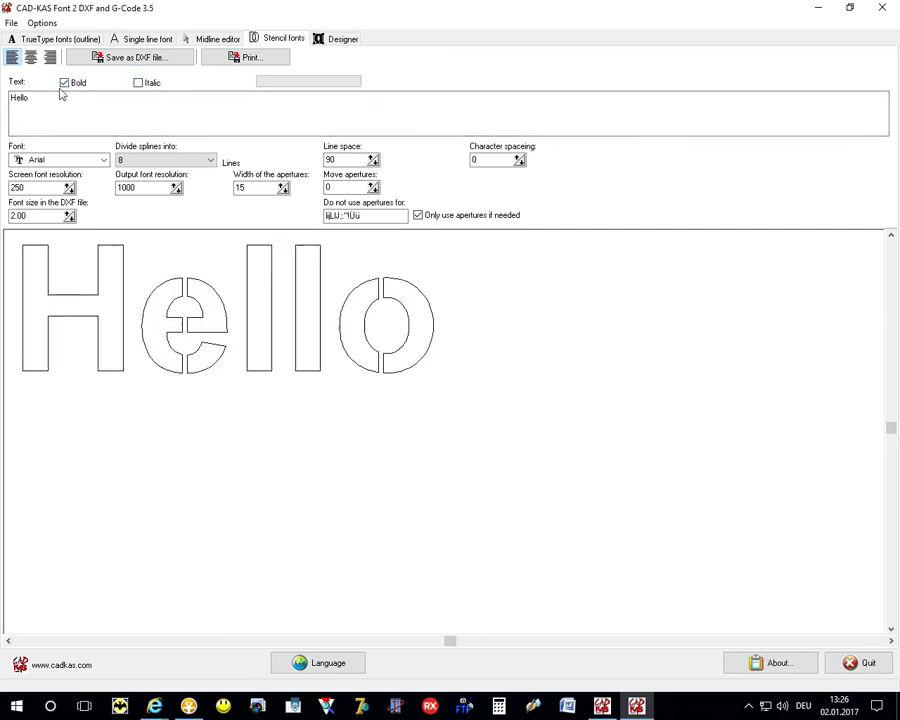
{"action": "left_click", "coordinate": [31, 58]}
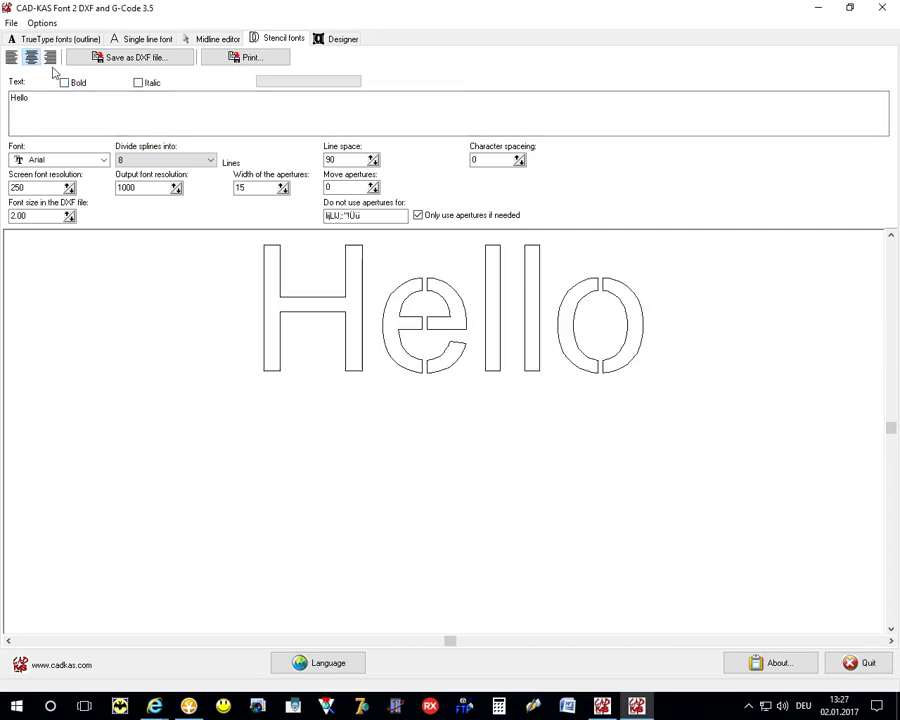
{"action": "left_click", "coordinate": [50, 58]}
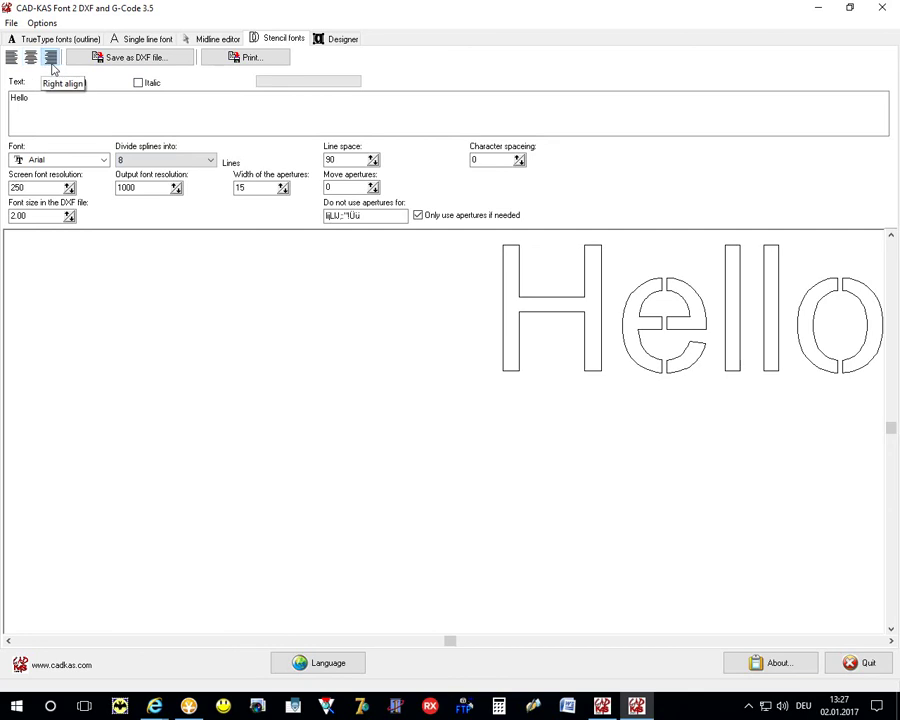
{"action": "left_click", "coordinate": [16, 59]}
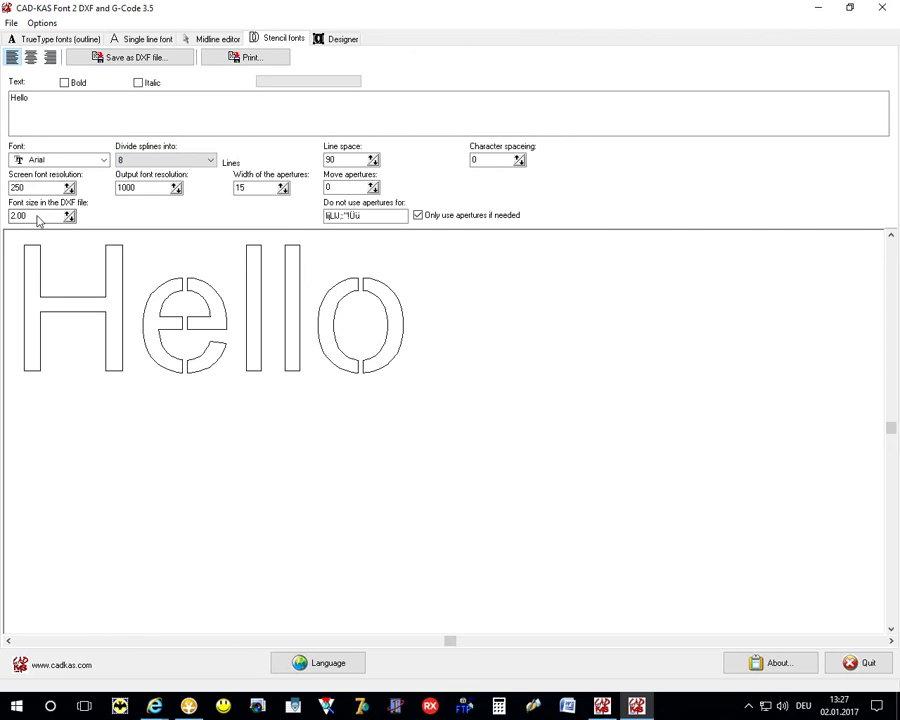
Step: Keep spline division at 8, set aperture width 55, move apertures 10, and exclude 'o' from apertures
{"action": "left_click", "coordinate": [160, 159]}
{"action": "scroll", "coordinate": [147, 185], "scroll_direction": "up", "scroll_amount": 2}
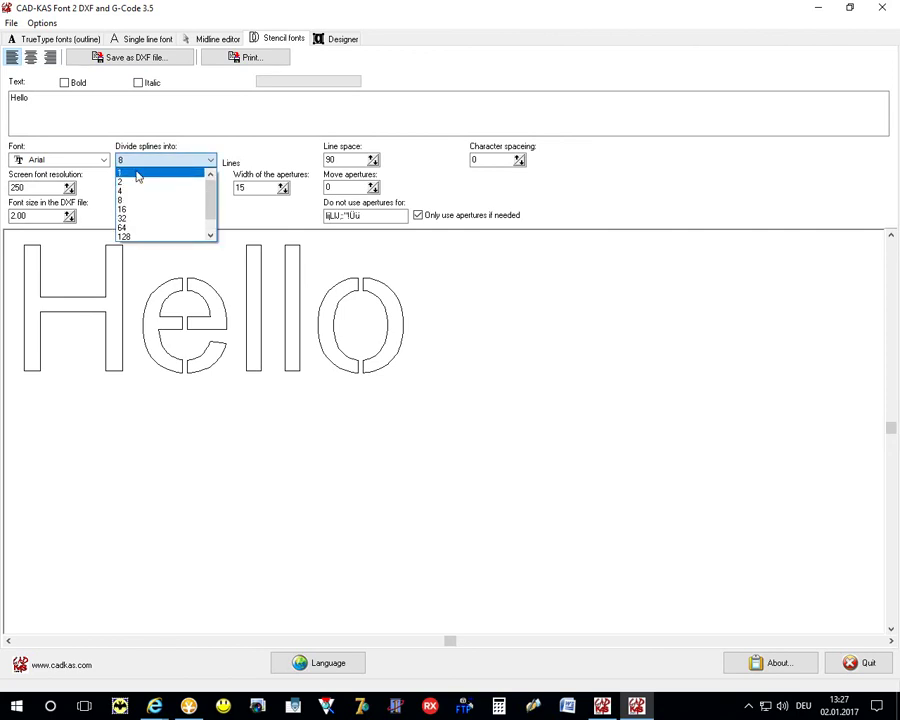
{"action": "left_click", "coordinate": [258, 146]}
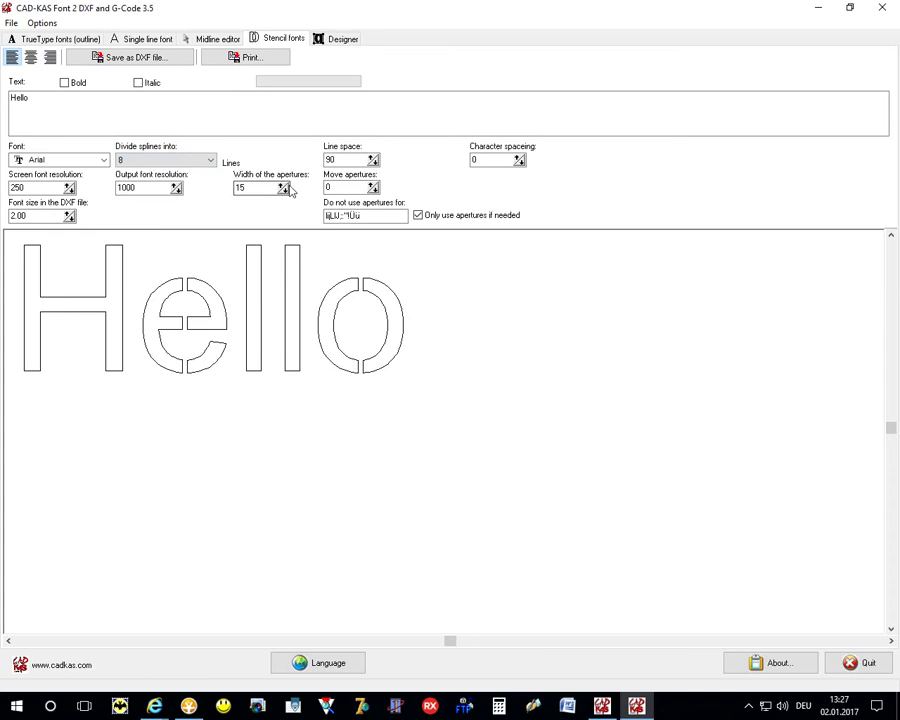
{"action": "left_click", "coordinate": [283, 186]}
{"action": "left_click", "coordinate": [283, 186]}
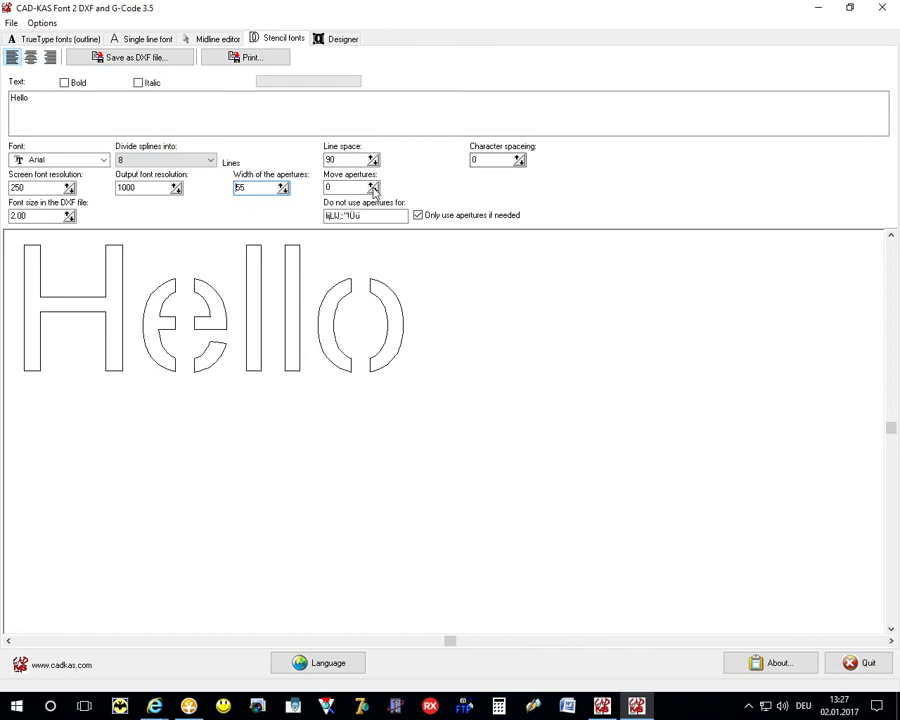
{"action": "left_click", "coordinate": [371, 186]}
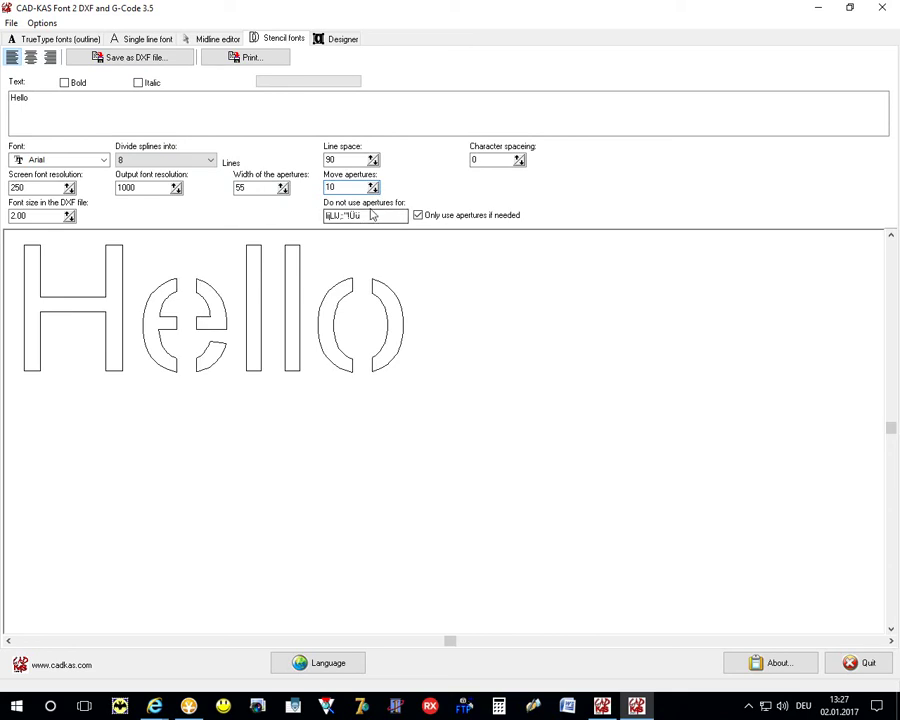
{"action": "left_click", "coordinate": [368, 218]}
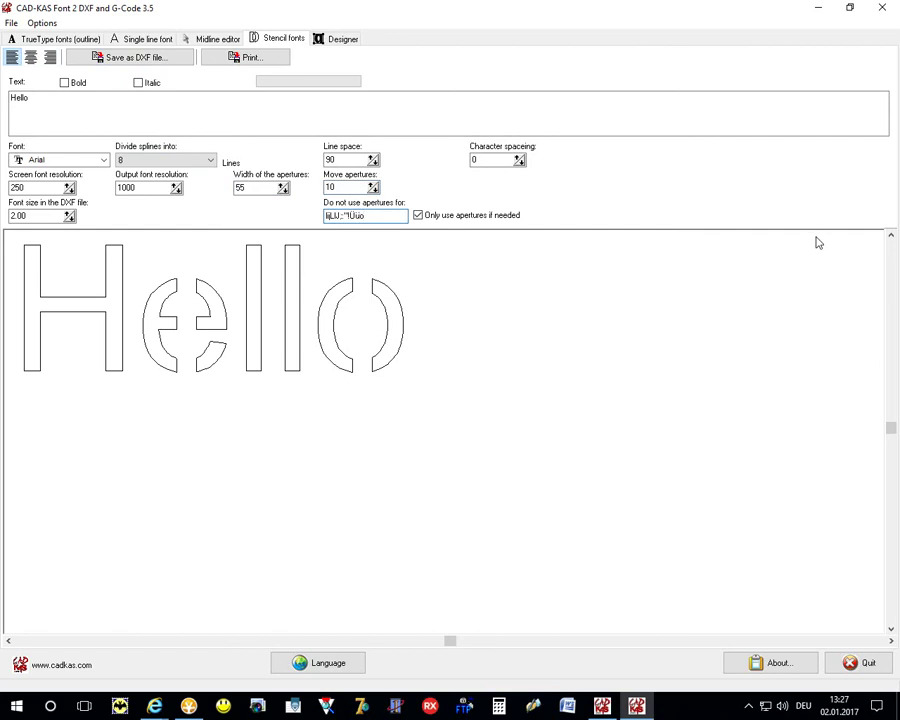
{"action": "type", "text": "o"}
Step: Save the stencil Hello as DXF file tt.dxf and check it in the file manager
{"action": "left_click", "coordinate": [132, 58]}
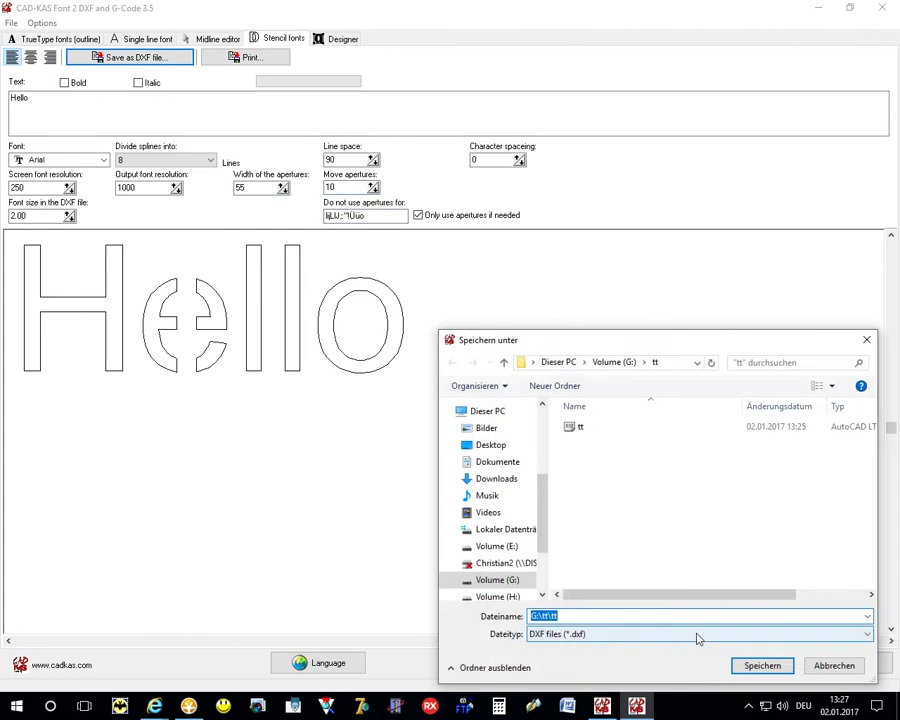
{"action": "left_click", "coordinate": [778, 664]}
{"action": "left_click", "coordinate": [187, 707]}
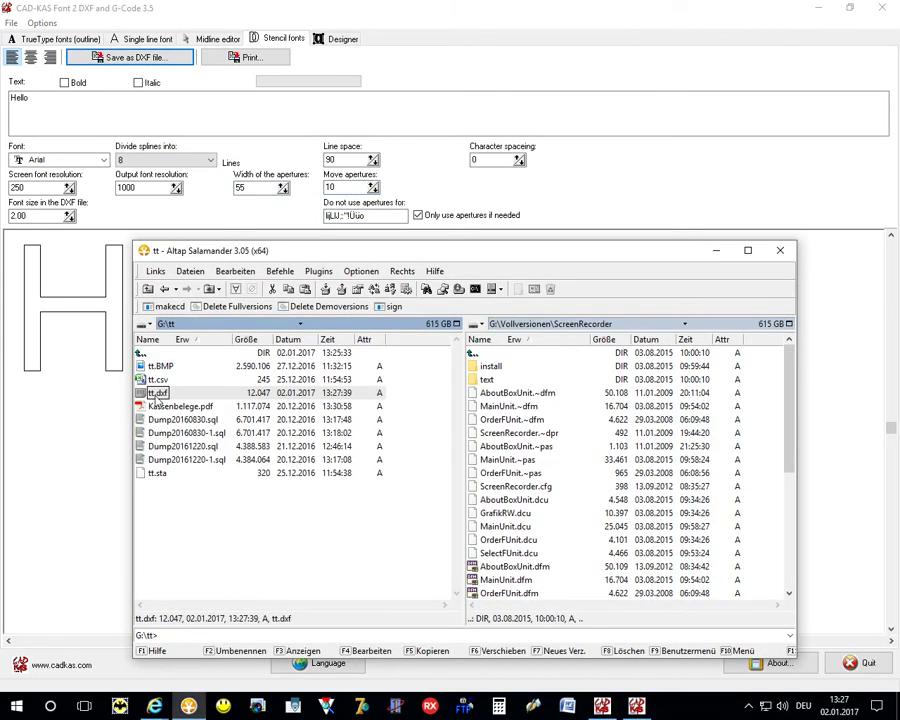
Step: View tt.dxf's stencil Hello in AutoCAD LT, close it without saving, then show the empty Designer sheet
{"action": "double_click", "coordinate": [299, 390]}
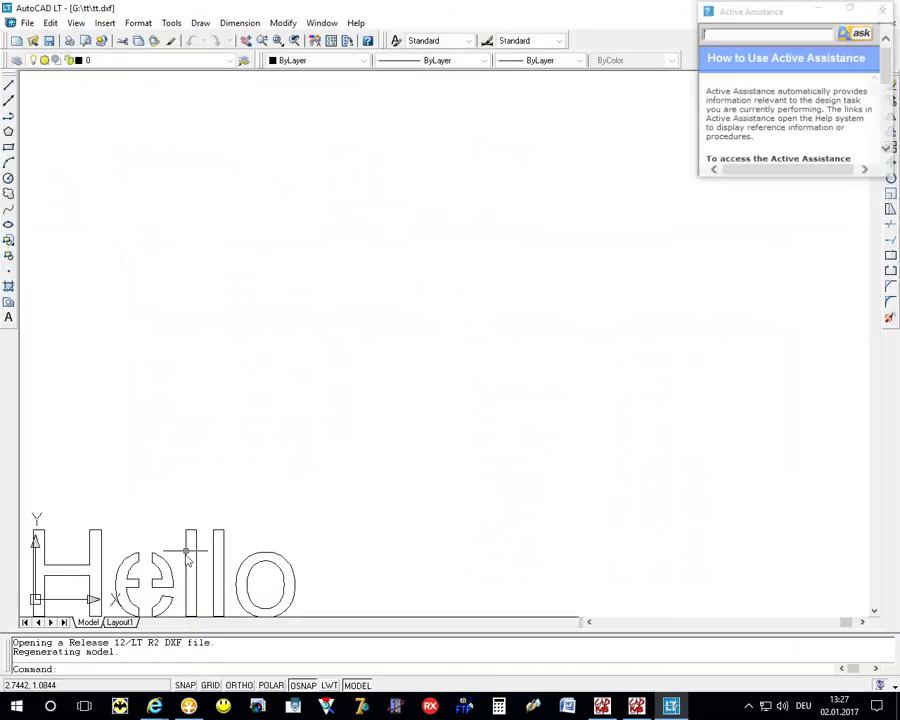
{"action": "scroll", "coordinate": [155, 575], "scroll_direction": "up", "scroll_amount": 3}
{"action": "left_click", "coordinate": [883, 10]}
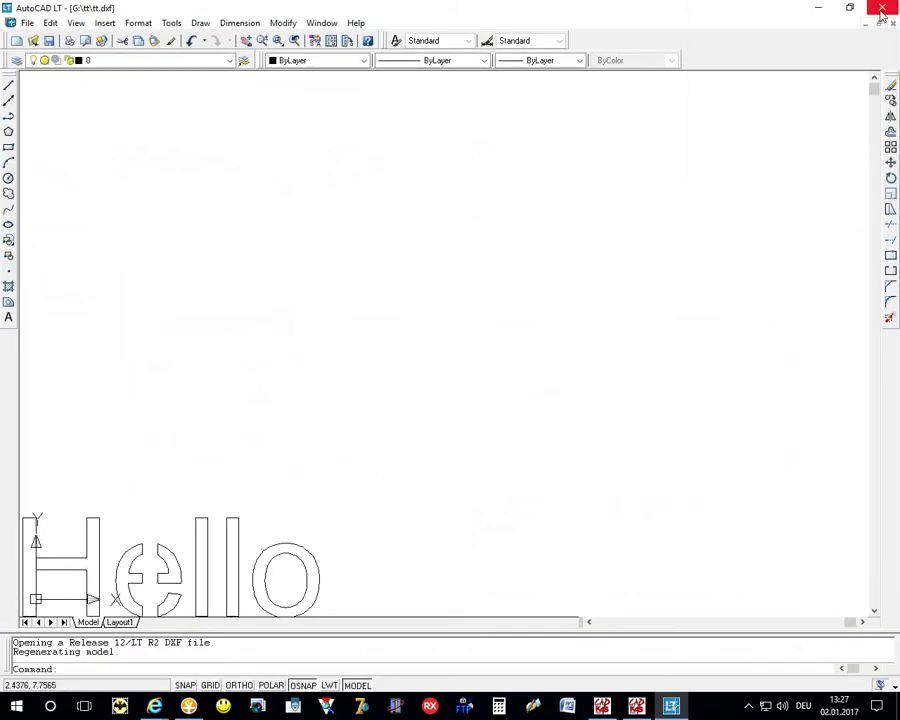
{"action": "key", "text": "alt+F4"}
{"action": "left_click", "coordinate": [454, 384]}
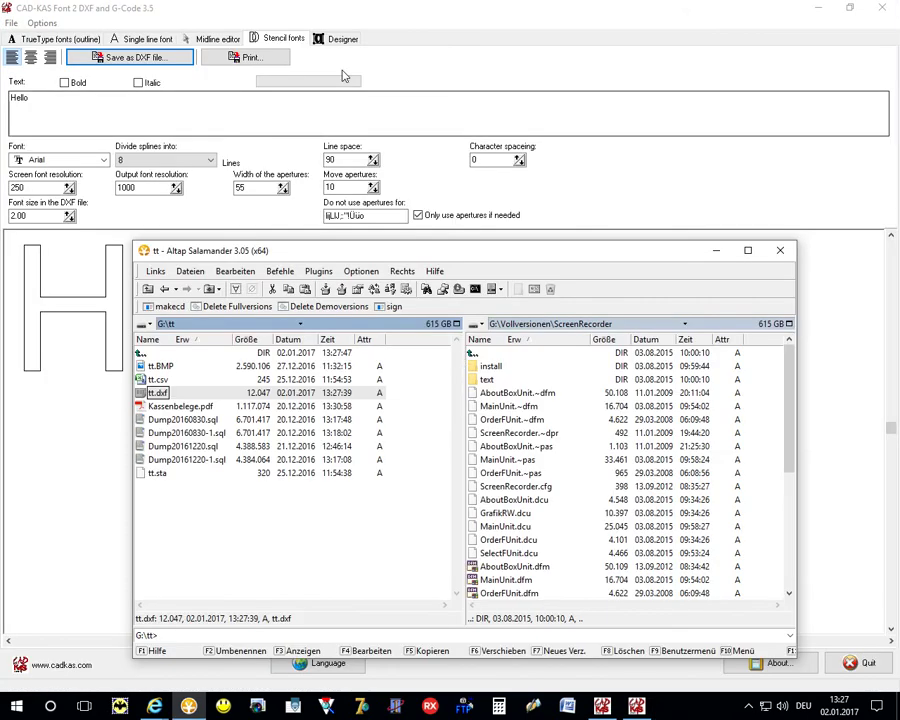
{"action": "left_click", "coordinate": [333, 39]}
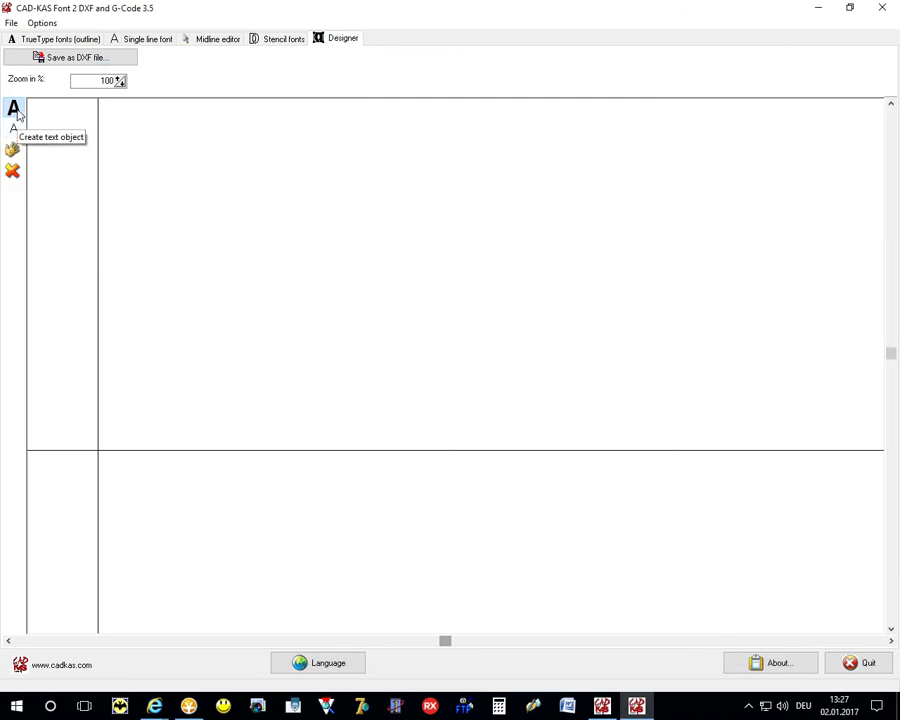
Step: Add outline text 'hello' and single-line text 'gzgjh' to the Designer sheet
{"action": "left_click", "coordinate": [15, 112]}
{"action": "left_click", "coordinate": [300, 250]}
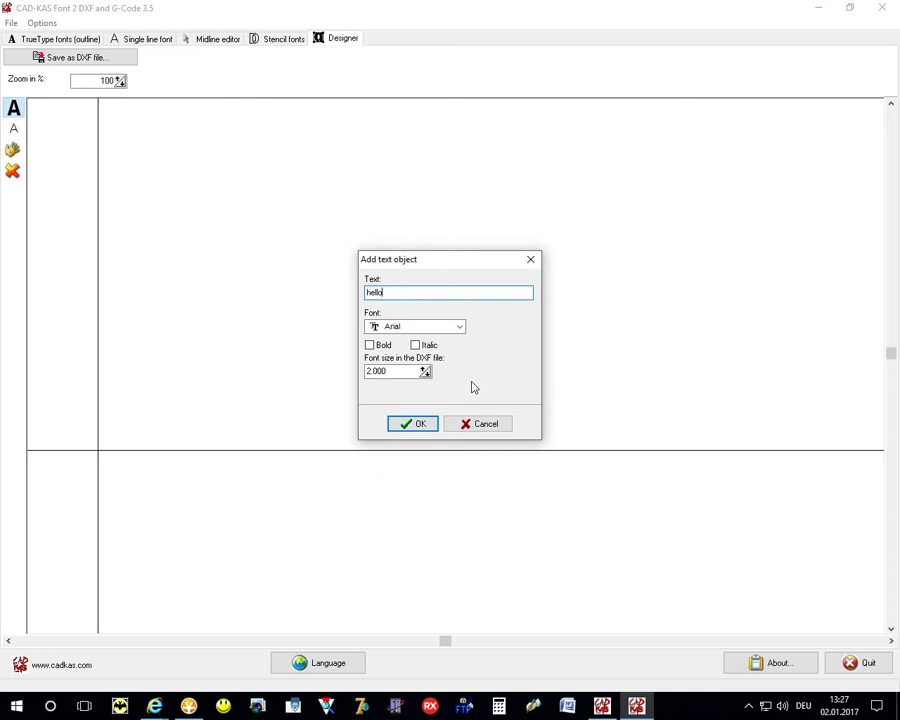
{"action": "left_click", "coordinate": [410, 423]}
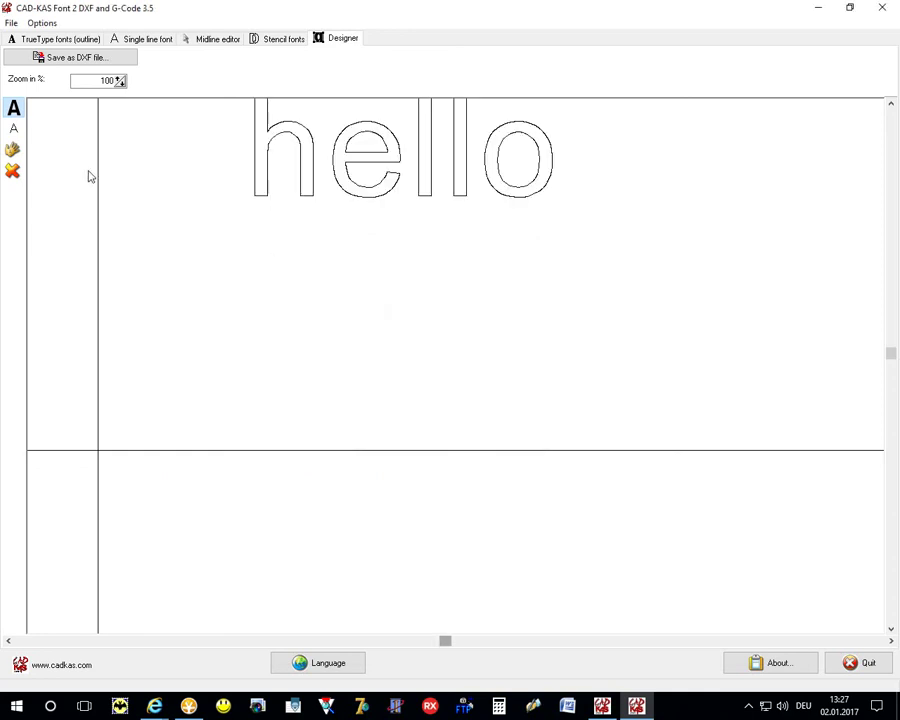
{"action": "left_click", "coordinate": [14, 128]}
{"action": "left_click", "coordinate": [240, 280]}
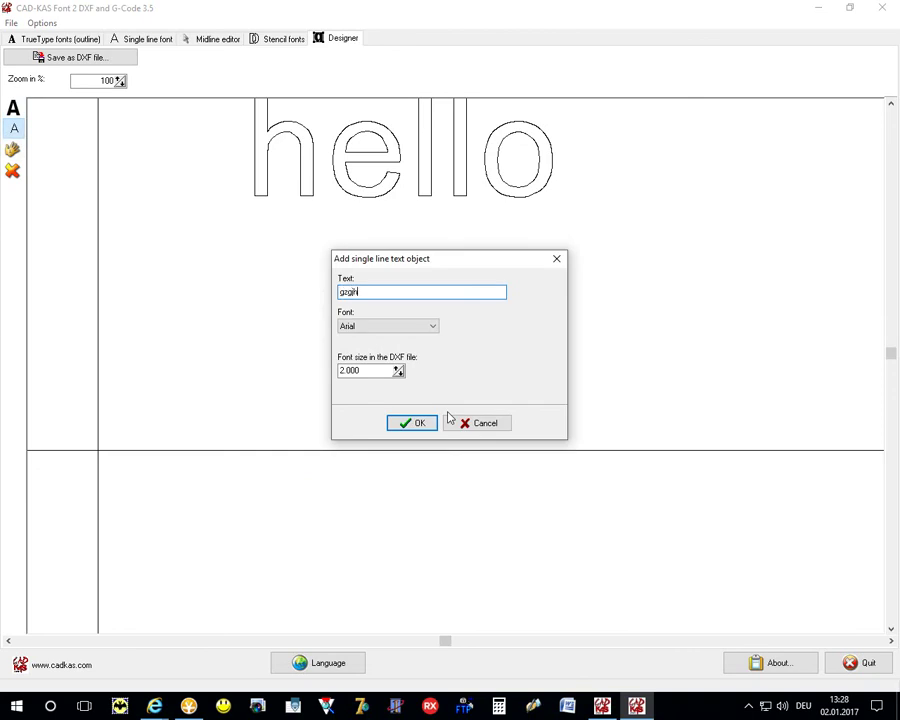
{"action": "left_click", "coordinate": [420, 422]}
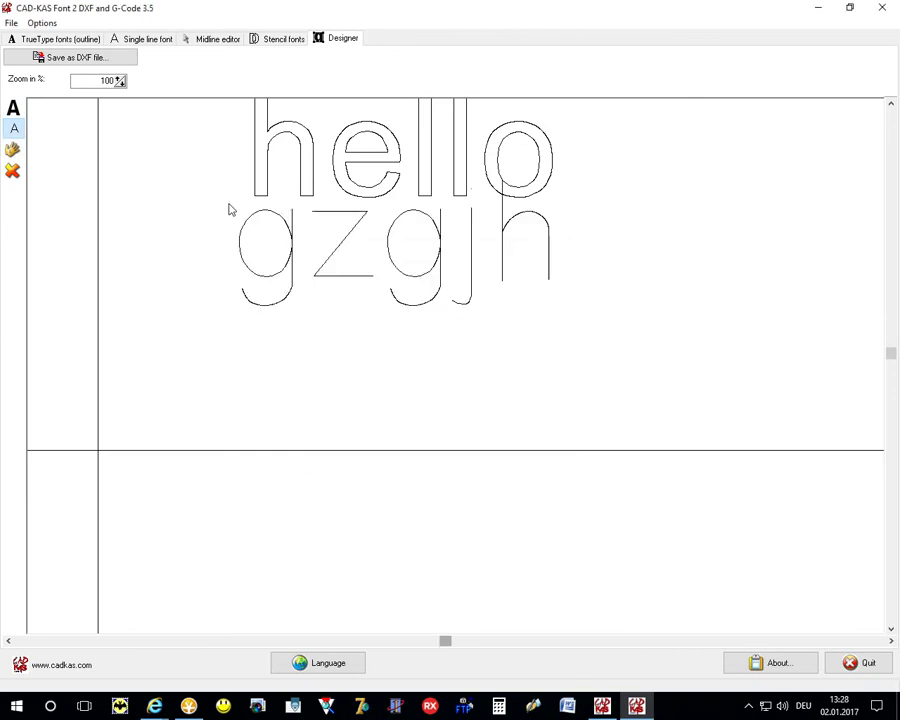
Step: Move gzgjh lower-left and shift hello slightly right with the hand tool
{"action": "left_click", "coordinate": [12, 149]}
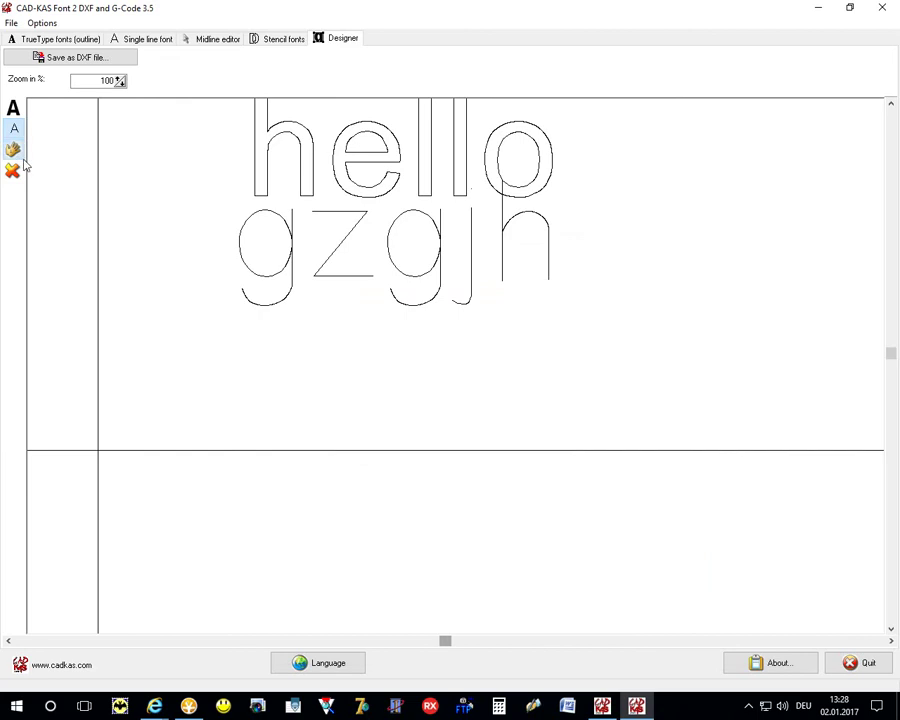
{"action": "left_click_drag", "start_coordinate": [260, 266], "coordinate": [197, 313]}
{"action": "left_click_drag", "start_coordinate": [307, 187], "coordinate": [378, 204]}
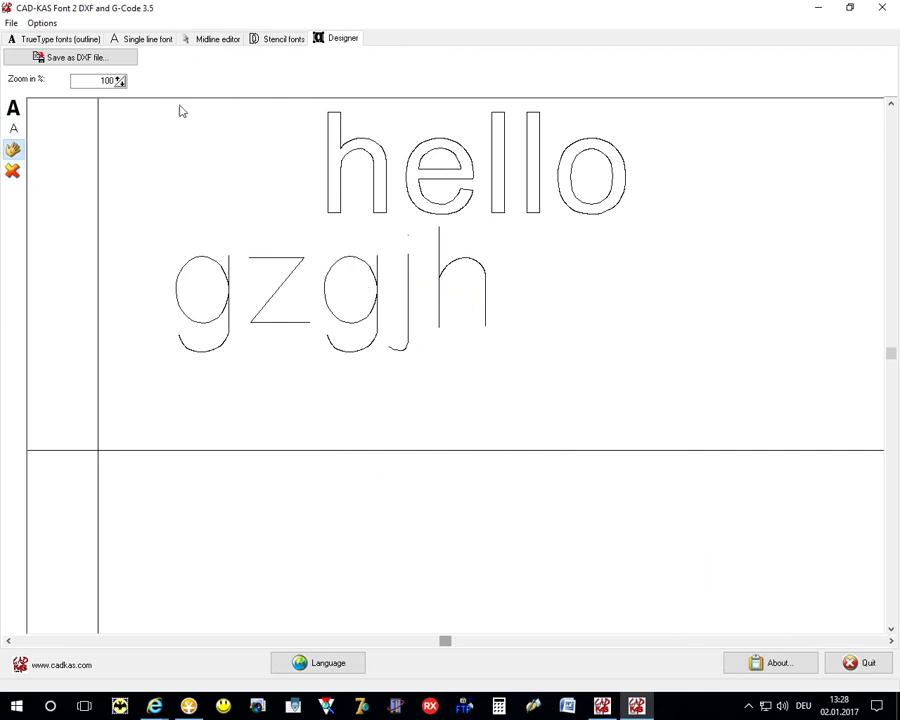
Step: Save the combined sheet as tt.dxf, view it in AutoCAD, and close the viewer
{"action": "left_click", "coordinate": [93, 61]}
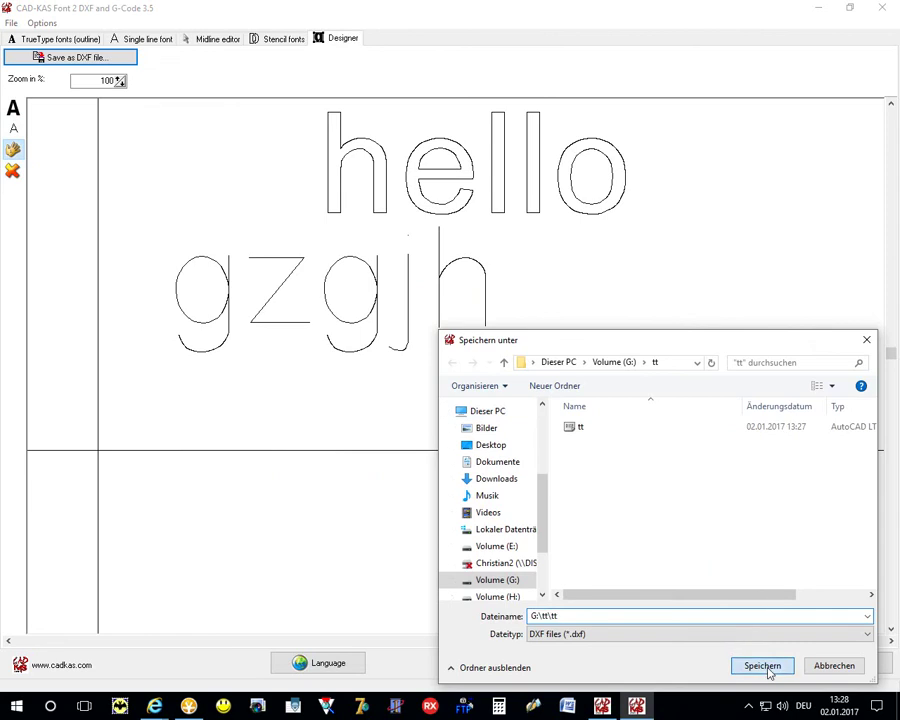
{"action": "left_click", "coordinate": [762, 666]}
{"action": "left_click", "coordinate": [189, 706]}
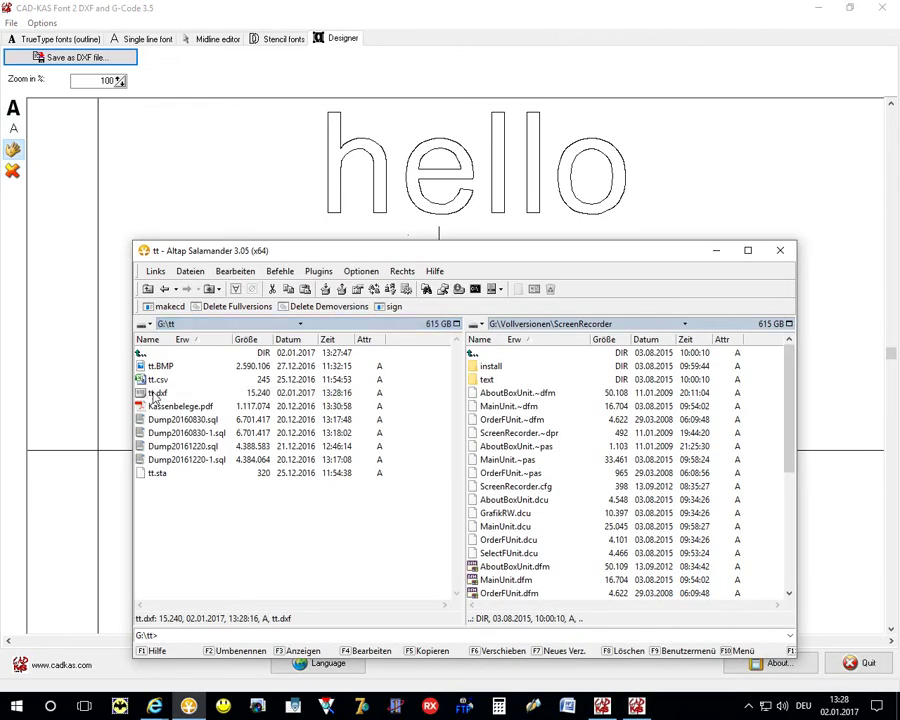
{"action": "double_click", "coordinate": [155, 394]}
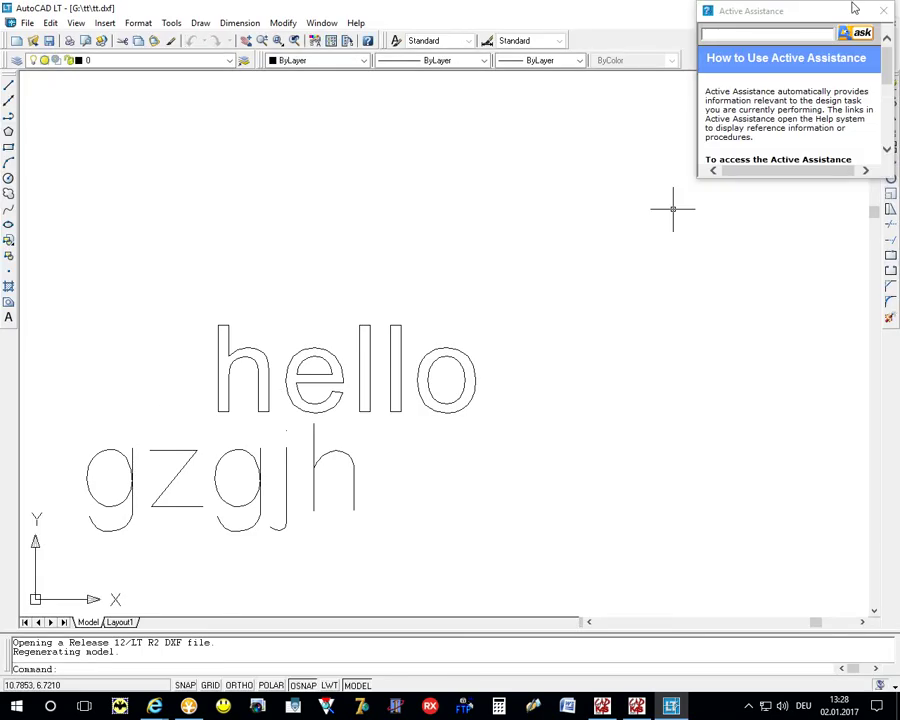
{"action": "key", "text": "alt+F4"}
{"action": "key", "text": "alt+F4"}
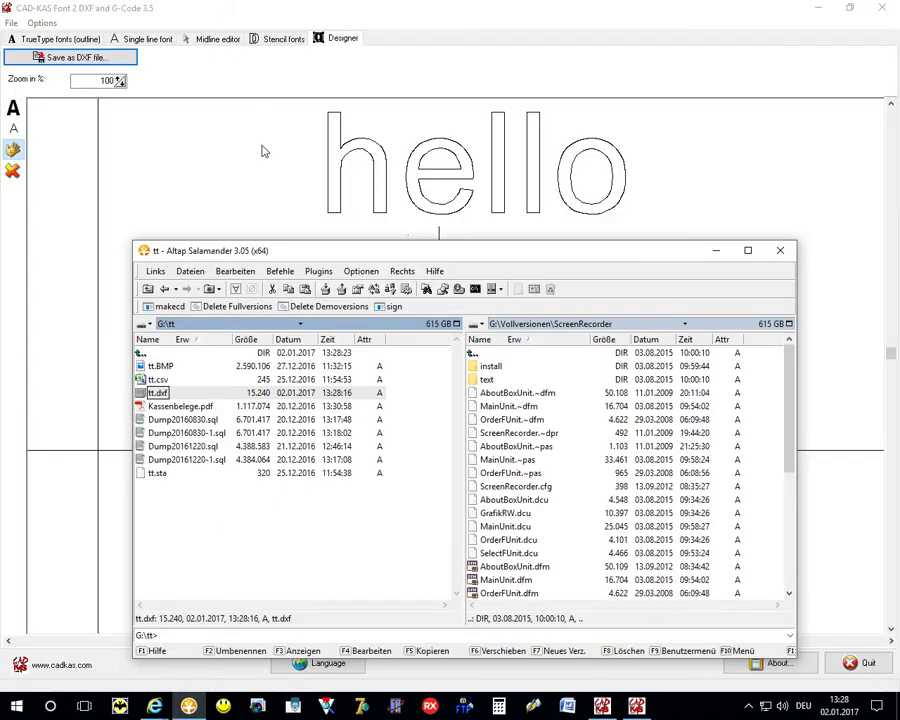
Step: Browse the Single line font, Midline editor and TrueType tabs and the File menu, returning to the Designer sheet
{"action": "left_click", "coordinate": [142, 38]}
{"action": "left_click", "coordinate": [207, 40]}
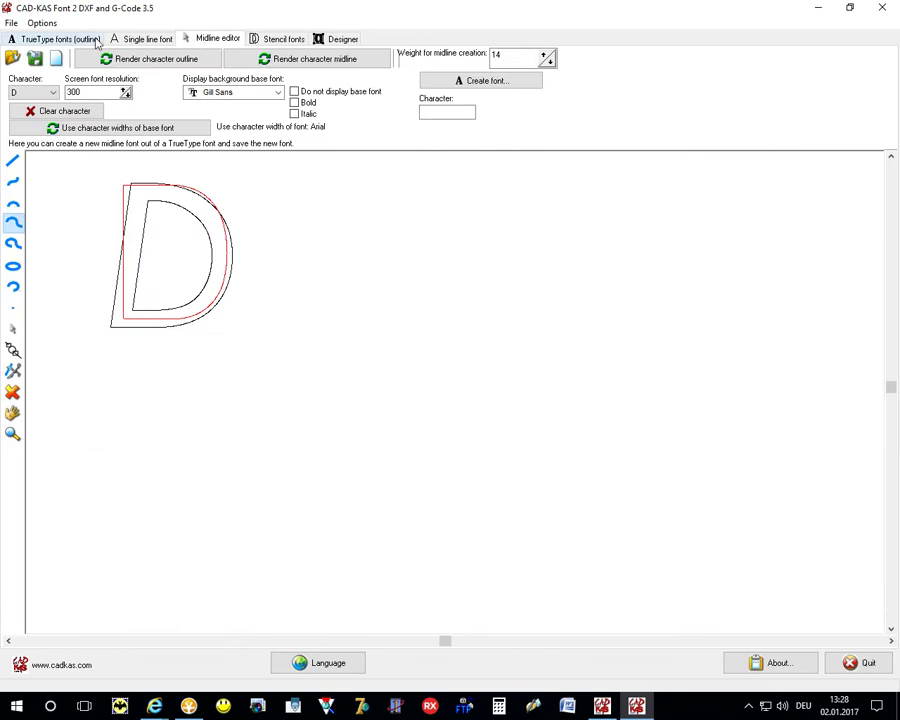
{"action": "left_click", "coordinate": [50, 37]}
{"action": "left_click", "coordinate": [11, 23]}
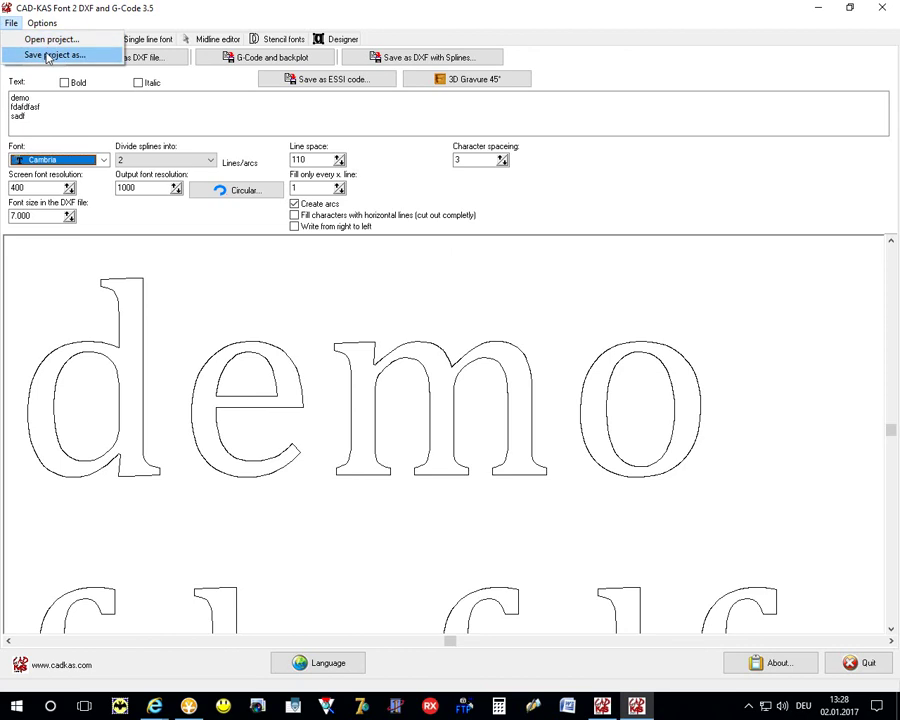
{"action": "left_click", "coordinate": [338, 38]}
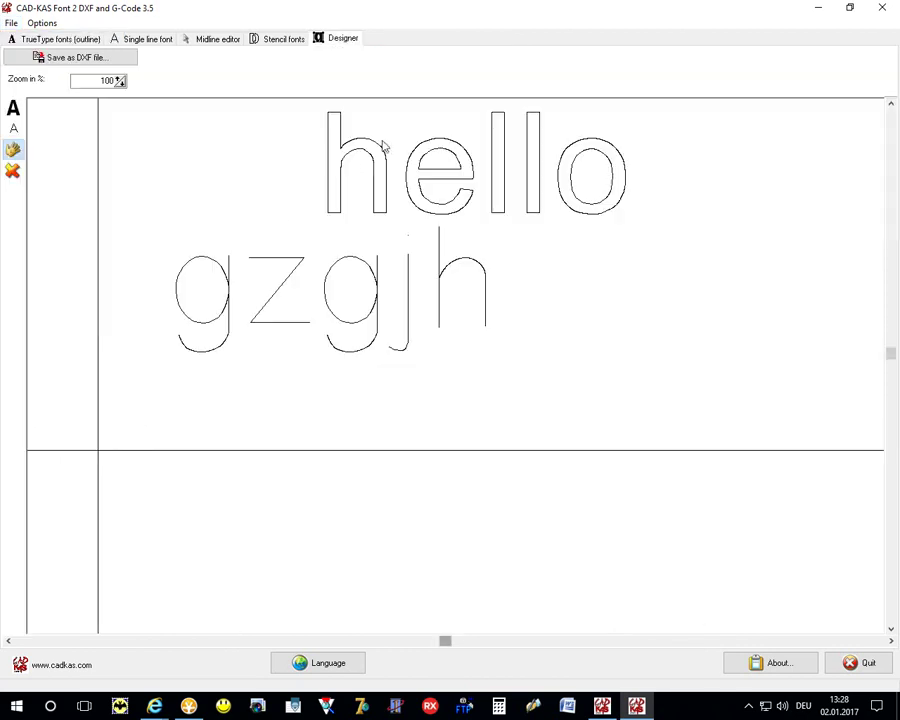
Step: Check the File, Options and language menus without changes, then return to the TrueType fonts (outline) view
{"action": "left_click", "coordinate": [11, 23]}
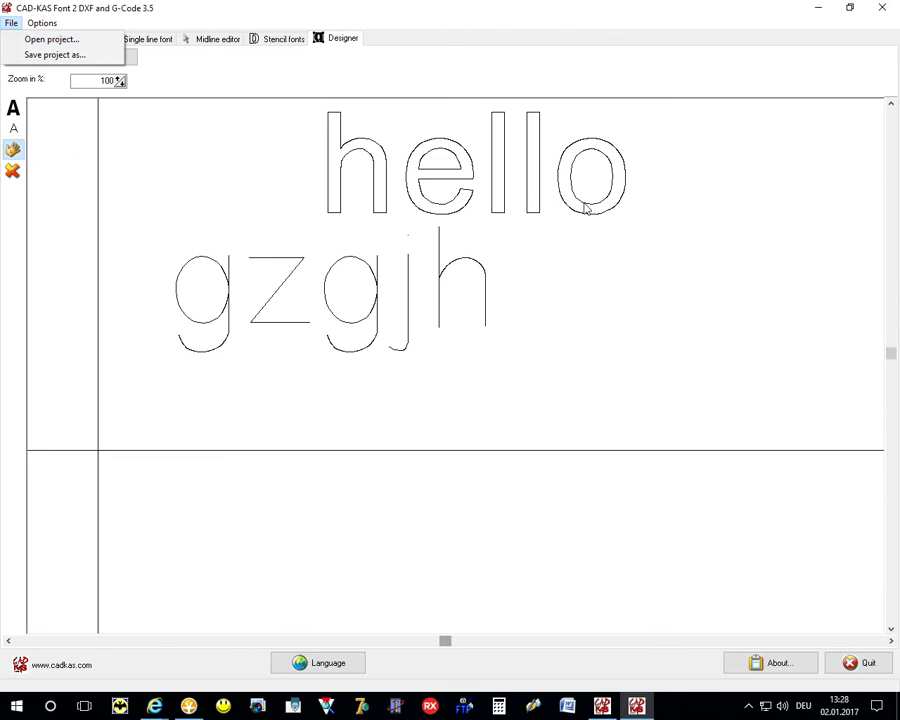
{"action": "left_click", "coordinate": [76, 5]}
{"action": "left_click", "coordinate": [44, 23]}
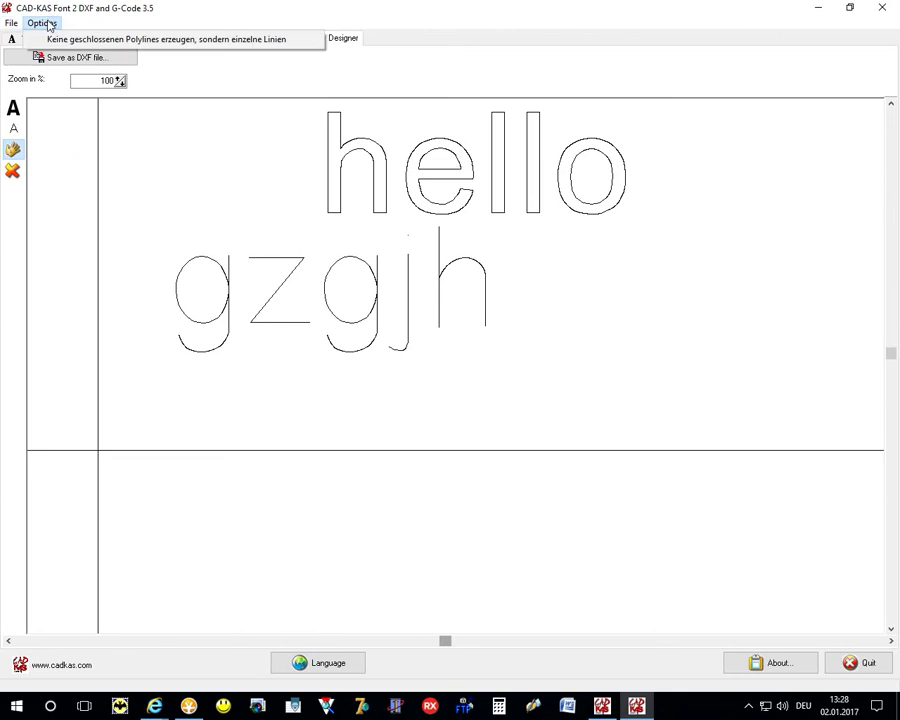
{"action": "left_click", "coordinate": [54, 10]}
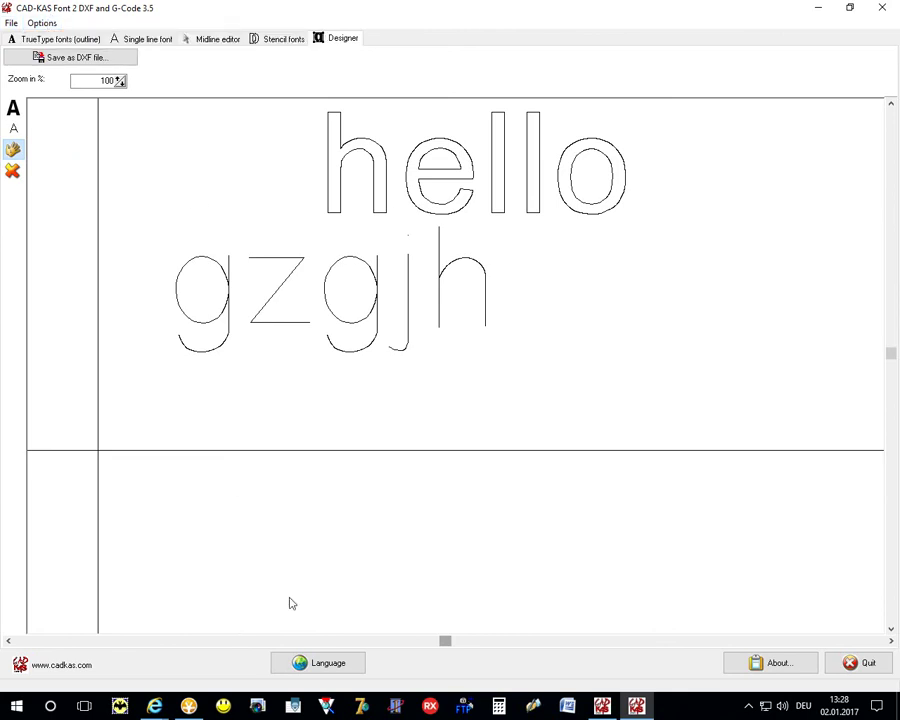
{"action": "left_click", "coordinate": [352, 663]}
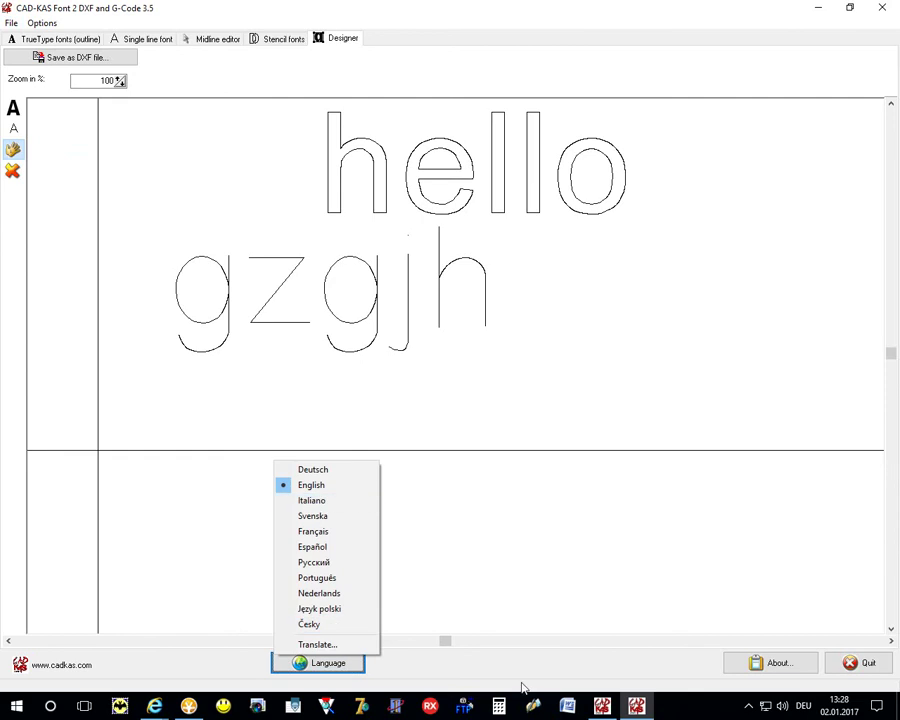
{"action": "left_click", "coordinate": [372, 432]}
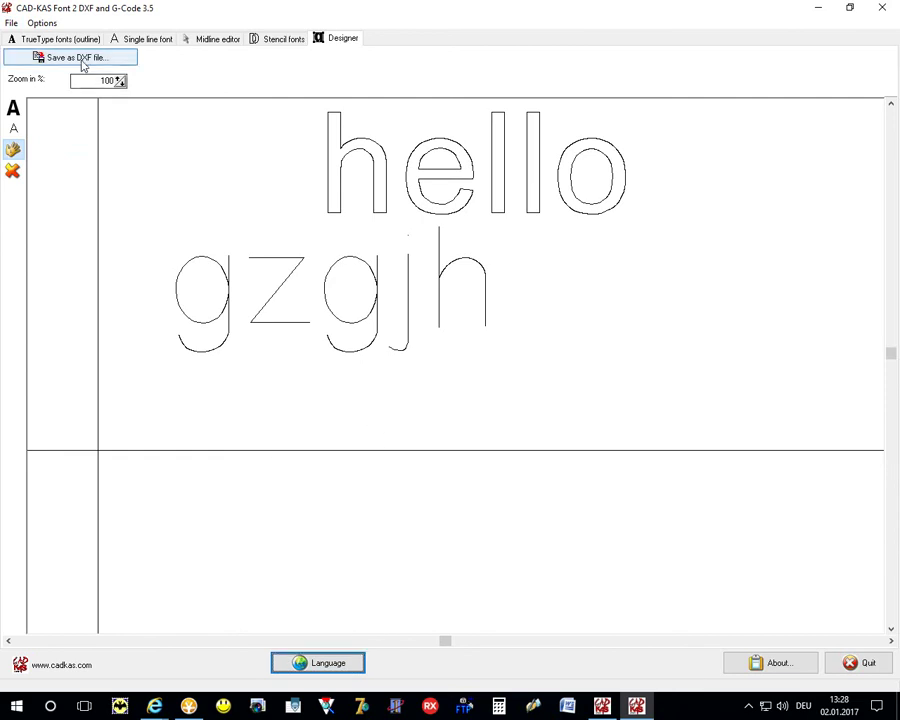
{"action": "left_click", "coordinate": [47, 42]}
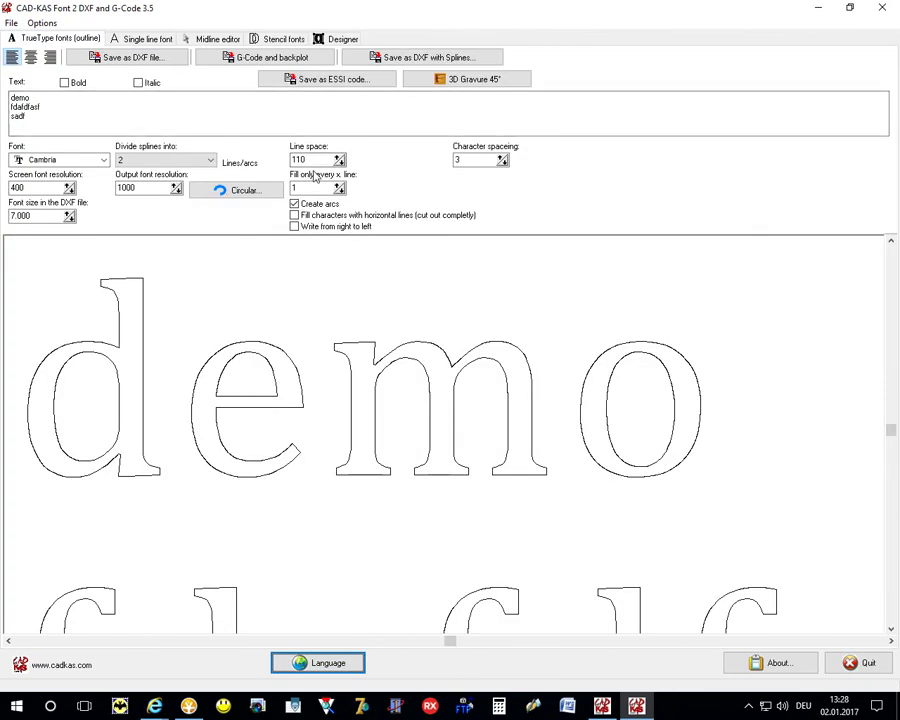